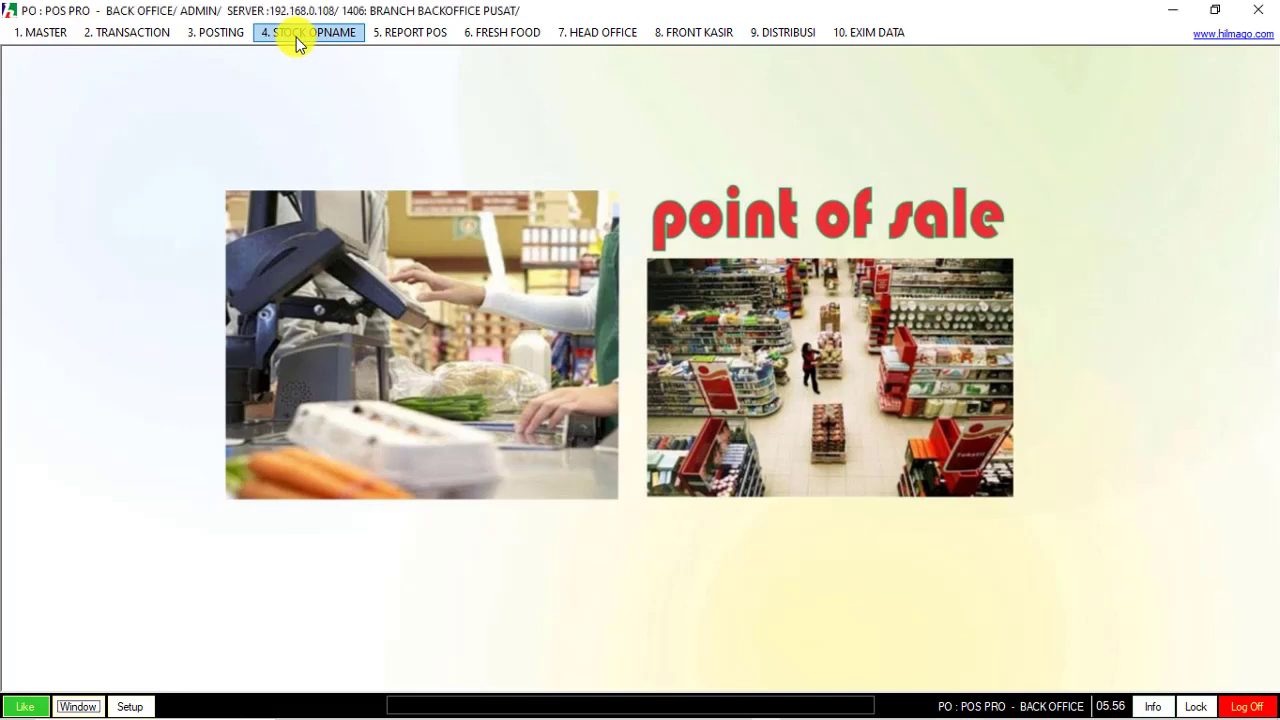
Step: Open the stock count entry form (Input hasil Hitung Stock Opname) for the daily partial stock opname
{"action": "left_click", "coordinate": [326, 36]}
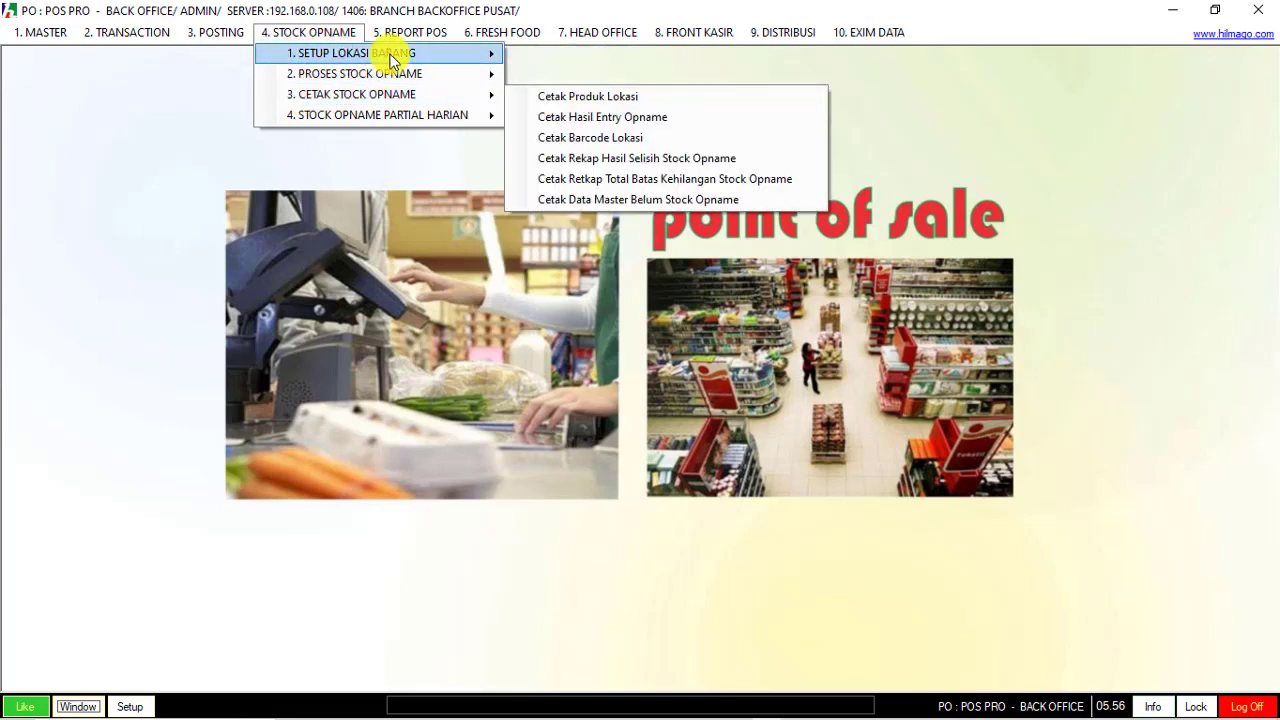
{"action": "mouse_move", "coordinate": [390, 55]}
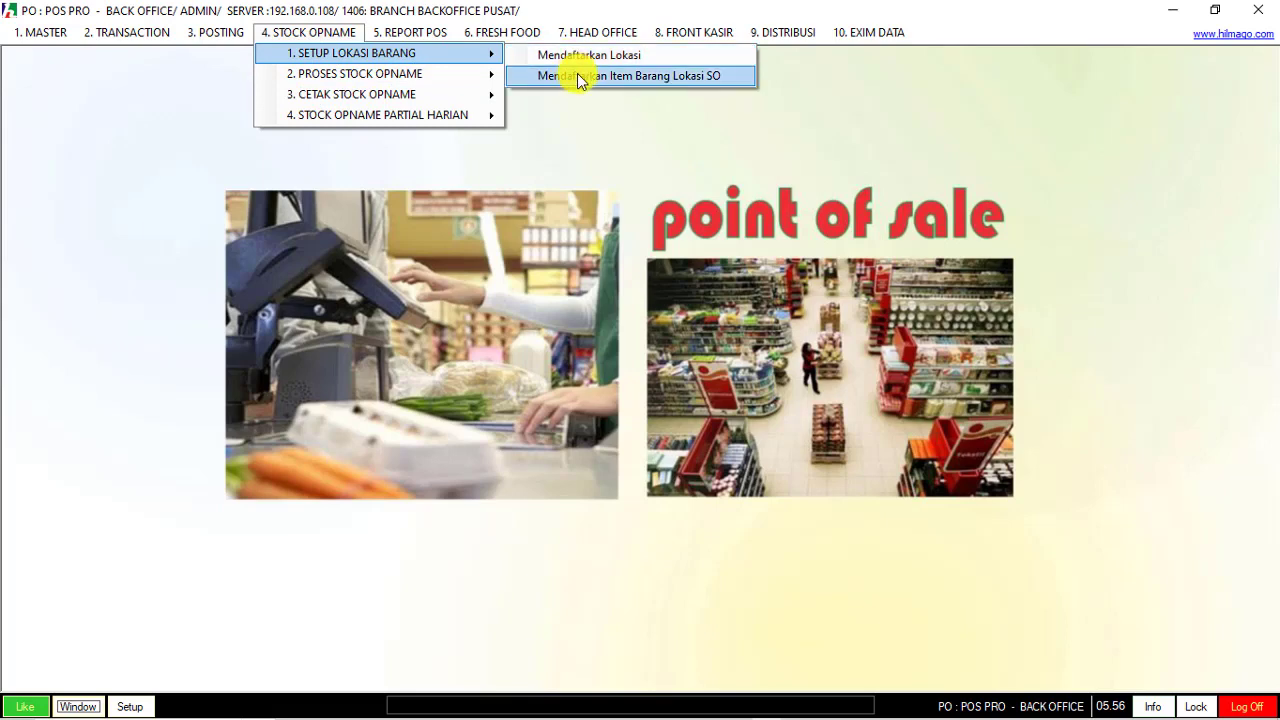
{"action": "mouse_move", "coordinate": [464, 82]}
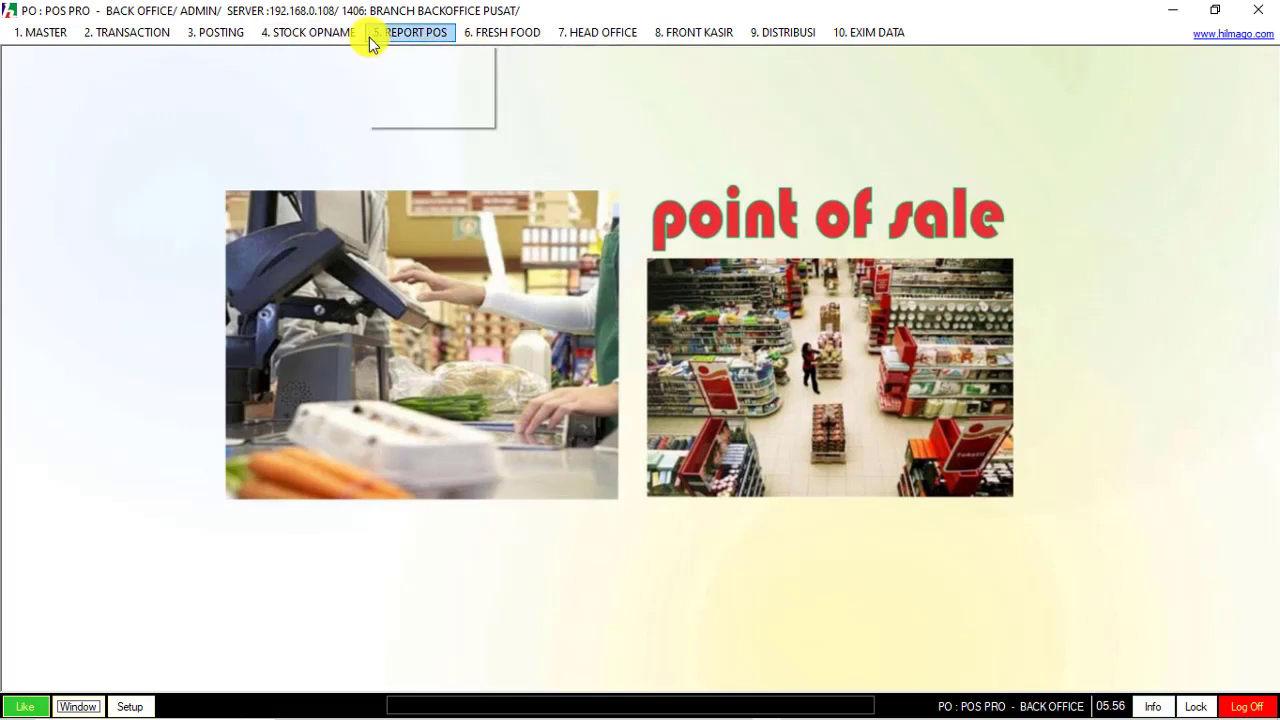
{"action": "mouse_move", "coordinate": [310, 116]}
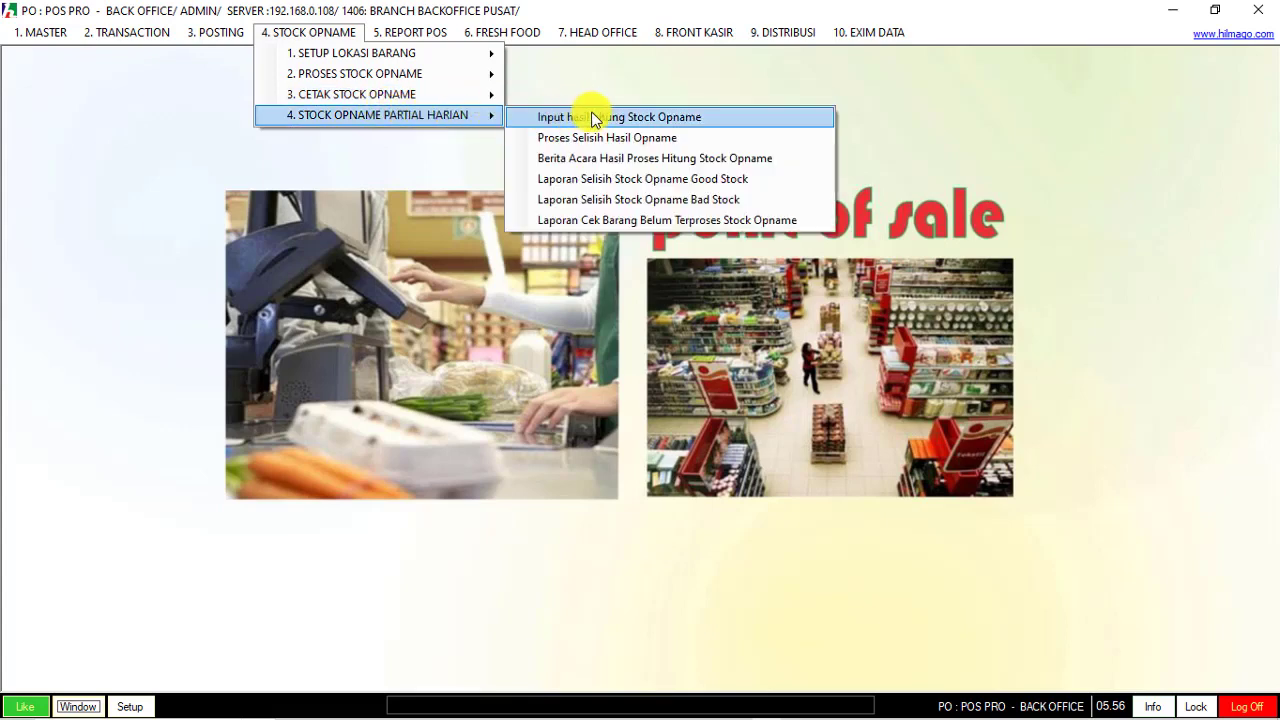
{"action": "left_click", "coordinate": [659, 124]}
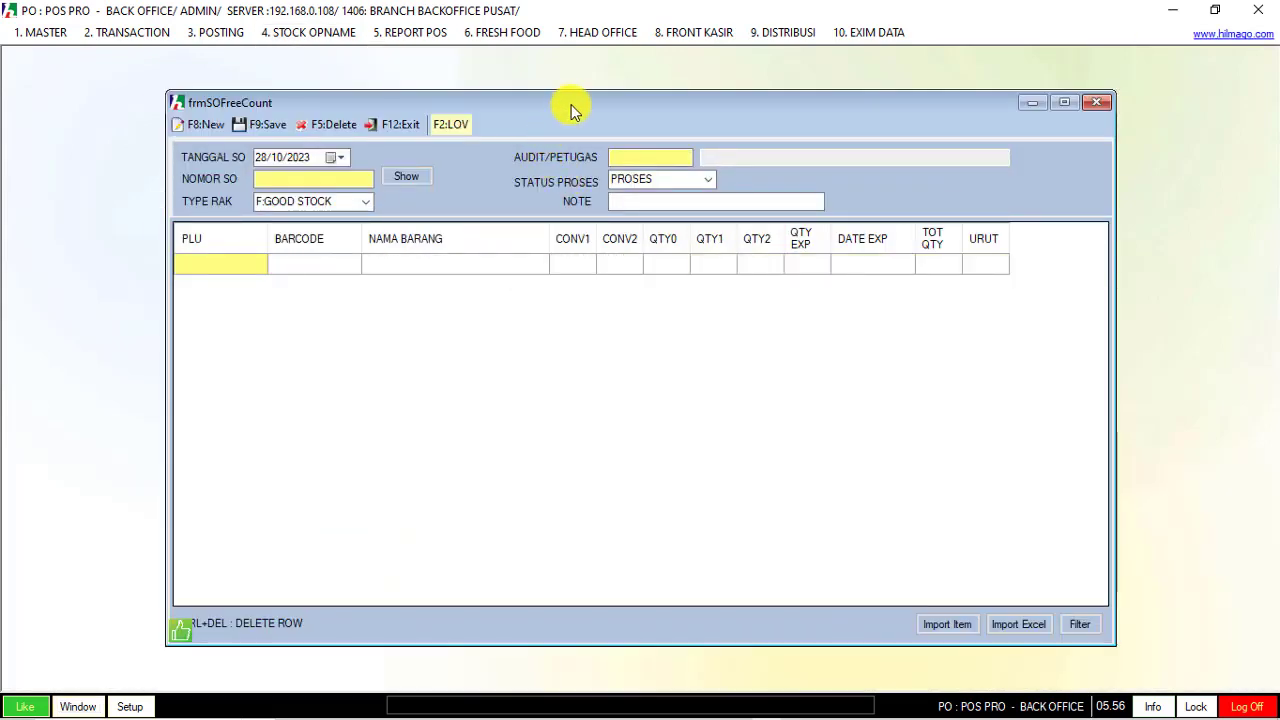
{"action": "left_click_drag", "start_coordinate": [450, 100], "coordinate": [437, 89]}
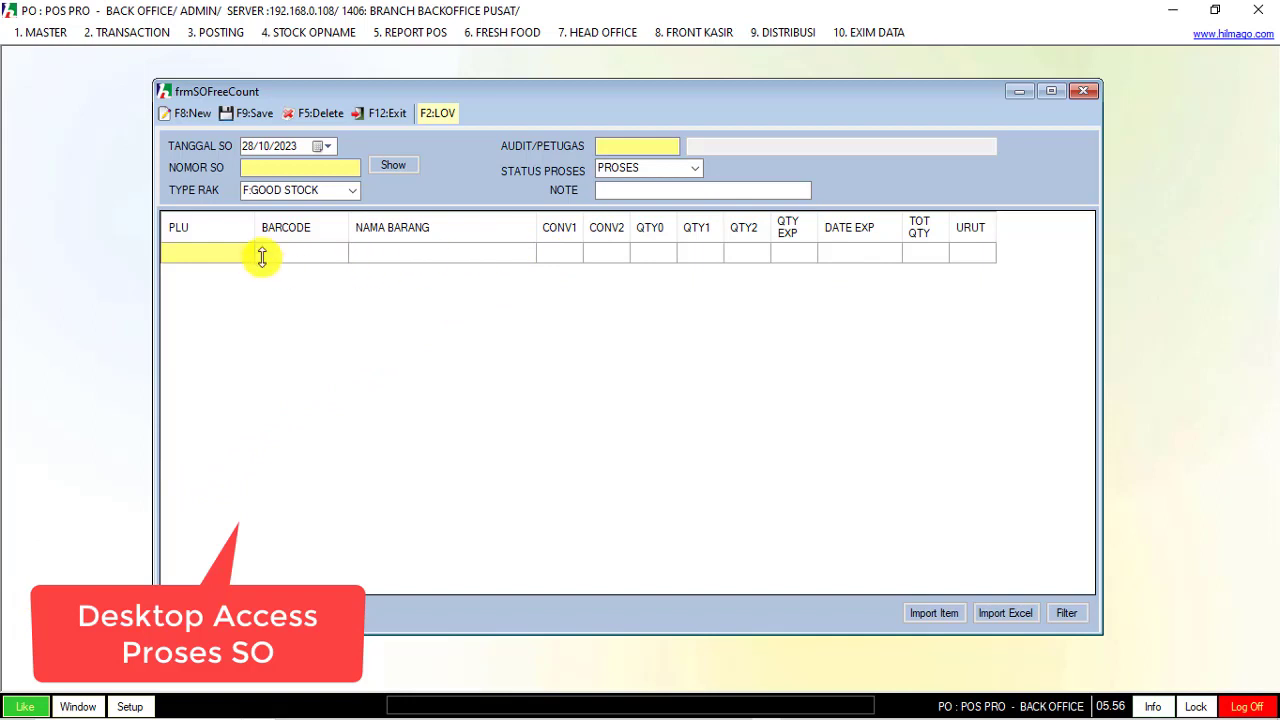
Step: Assign the employee with code ADMIN as the Audit/Petugas of the stock count
{"action": "left_click", "coordinate": [617, 152]}
{"action": "key", "text": "F2"}
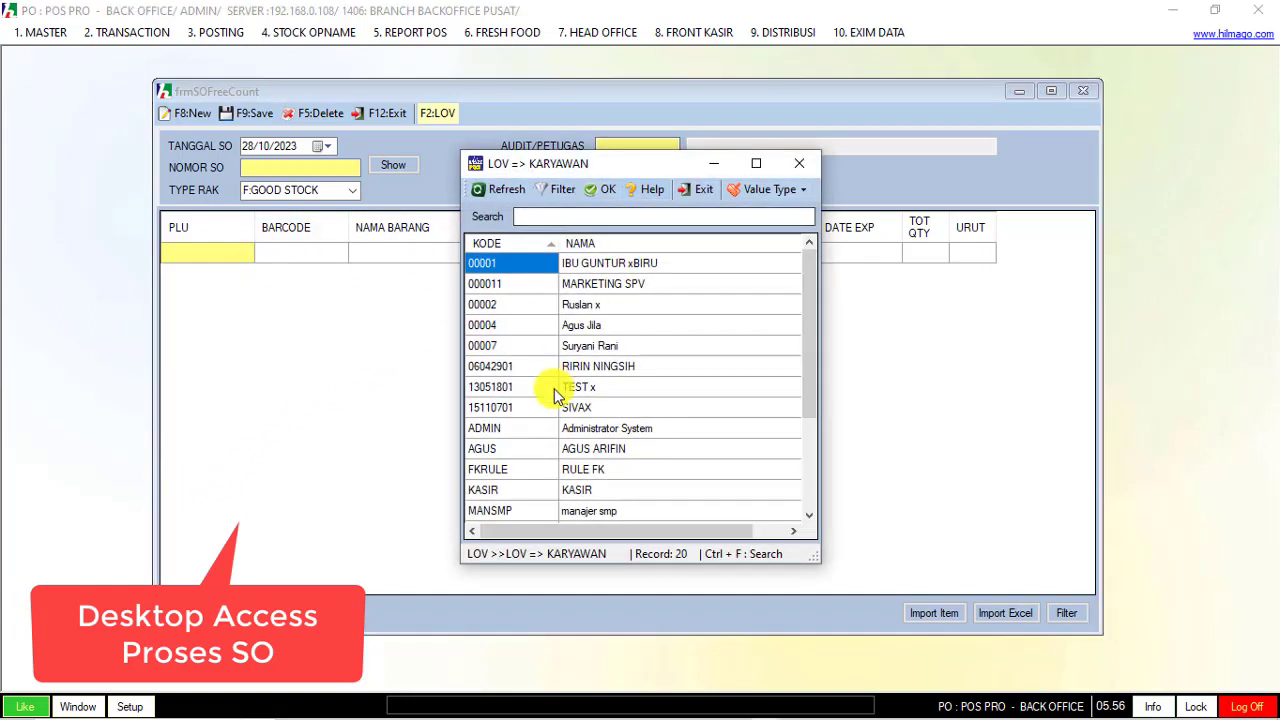
{"action": "scroll", "coordinate": [557, 395], "scroll_direction": "down", "scroll_amount": 1}
{"action": "double_click", "coordinate": [608, 369]}
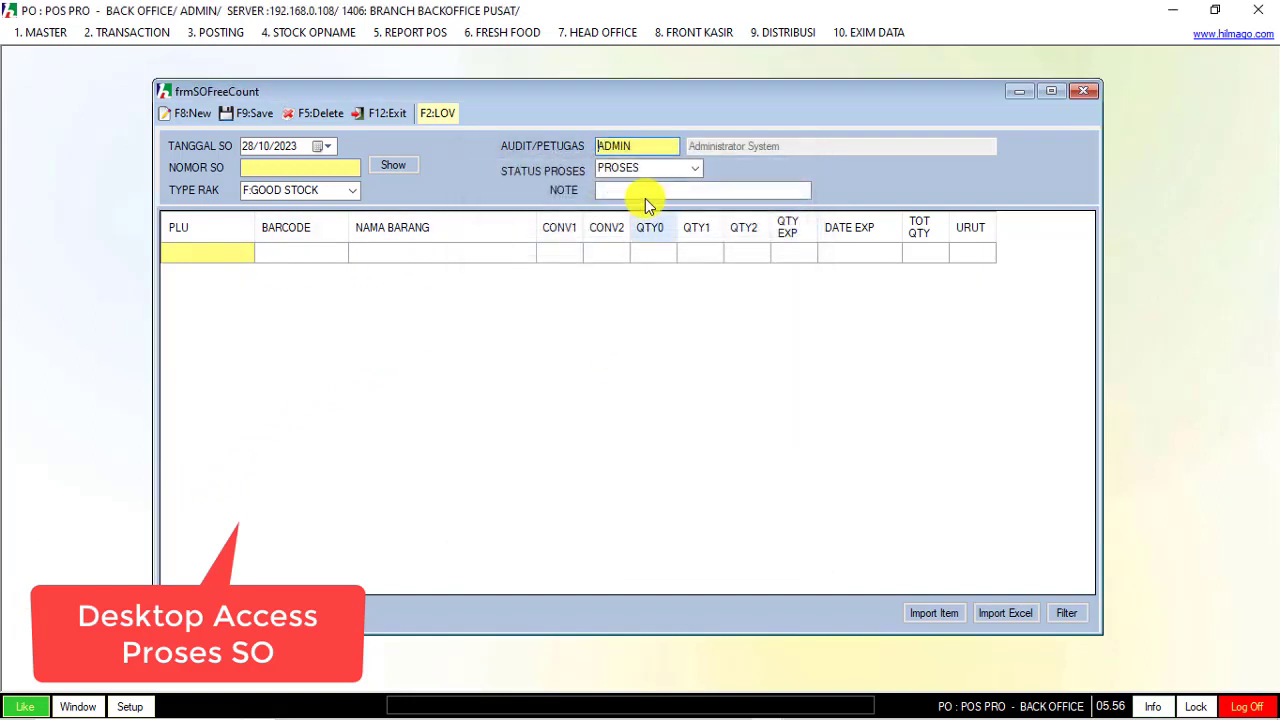
Step: Enter "TEST SO" as the note of the stock count
{"action": "left_click", "coordinate": [647, 190]}
{"action": "type", "text": "TE"}
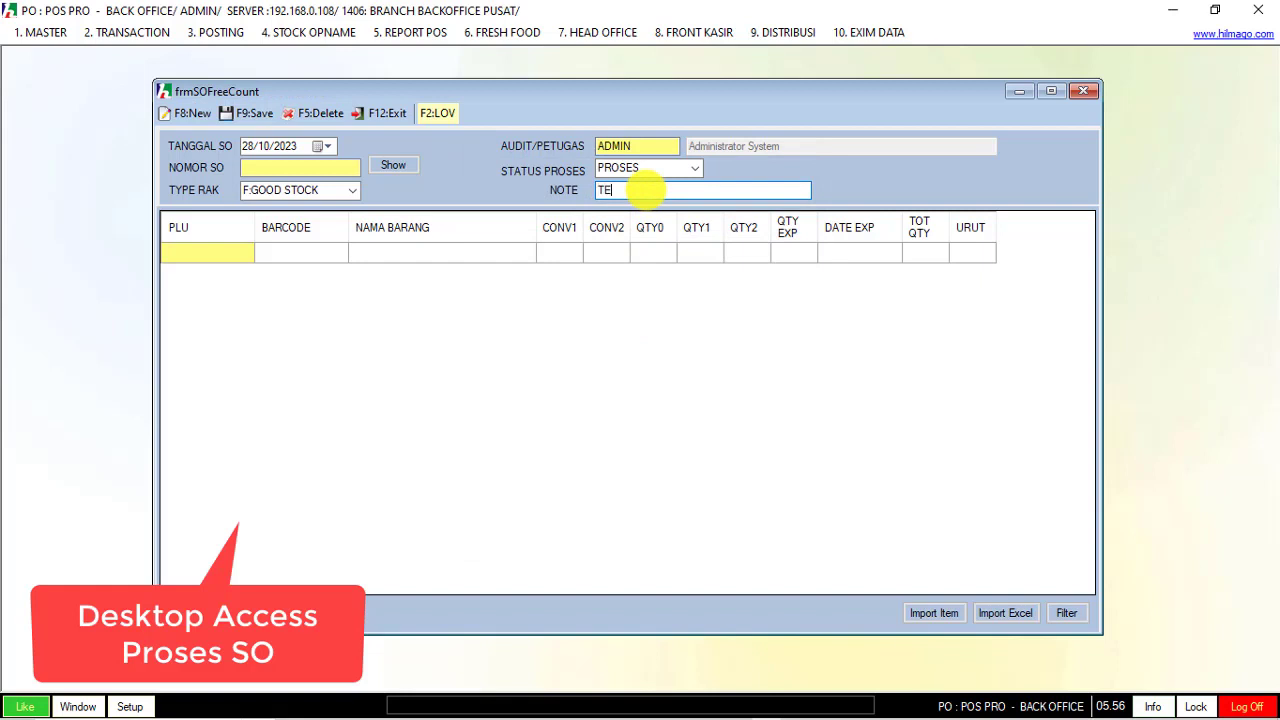
{"action": "type", "text": "ST K"}
{"action": "key", "text": "BackSpace"}
{"action": "type", "text": "ST SO"}
Step: Add product PLU 114, POTATO SEA SALT 30 X 60GR, from the product master to the first row of the count
{"action": "left_click", "coordinate": [213, 258]}
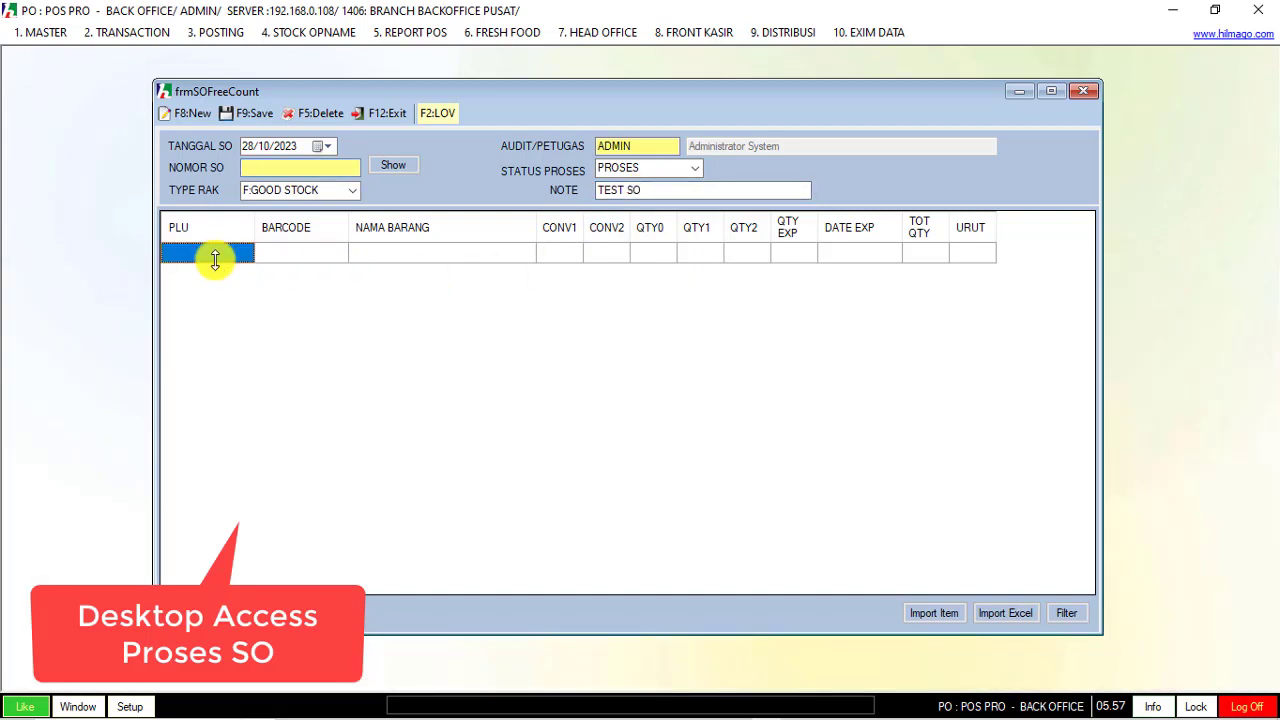
{"action": "key", "text": "F2"}
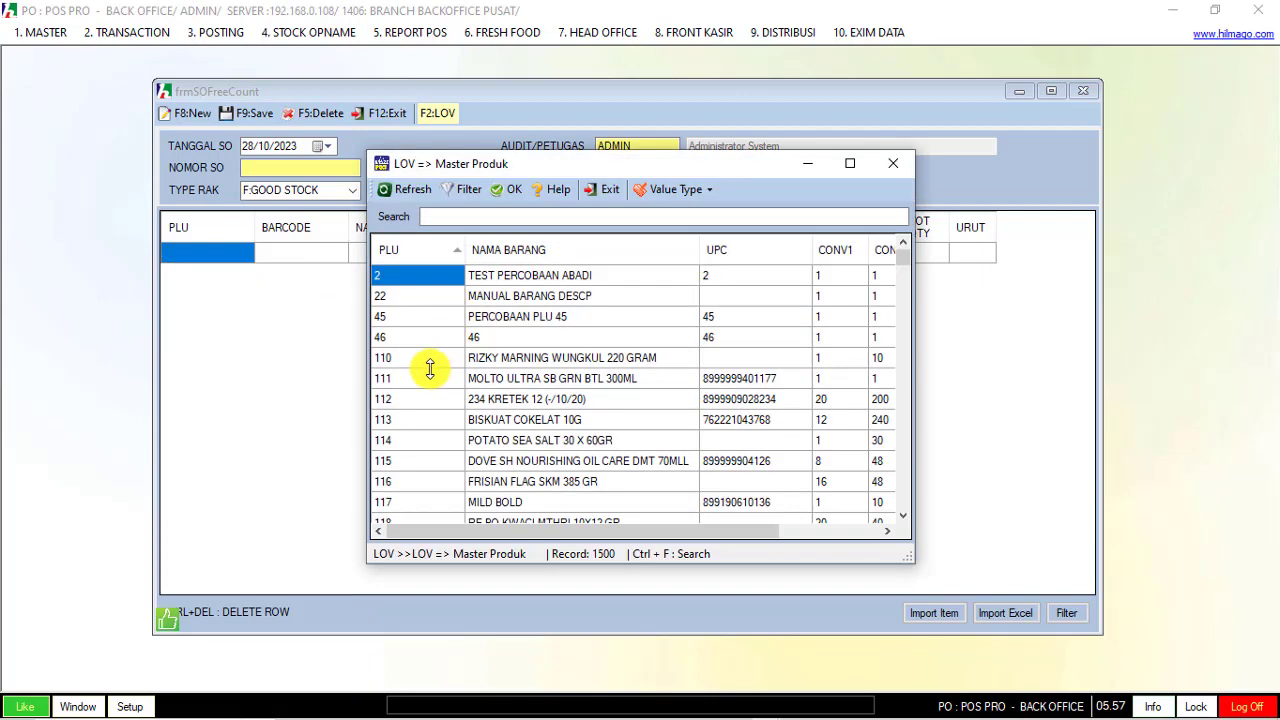
{"action": "double_click", "coordinate": [395, 445]}
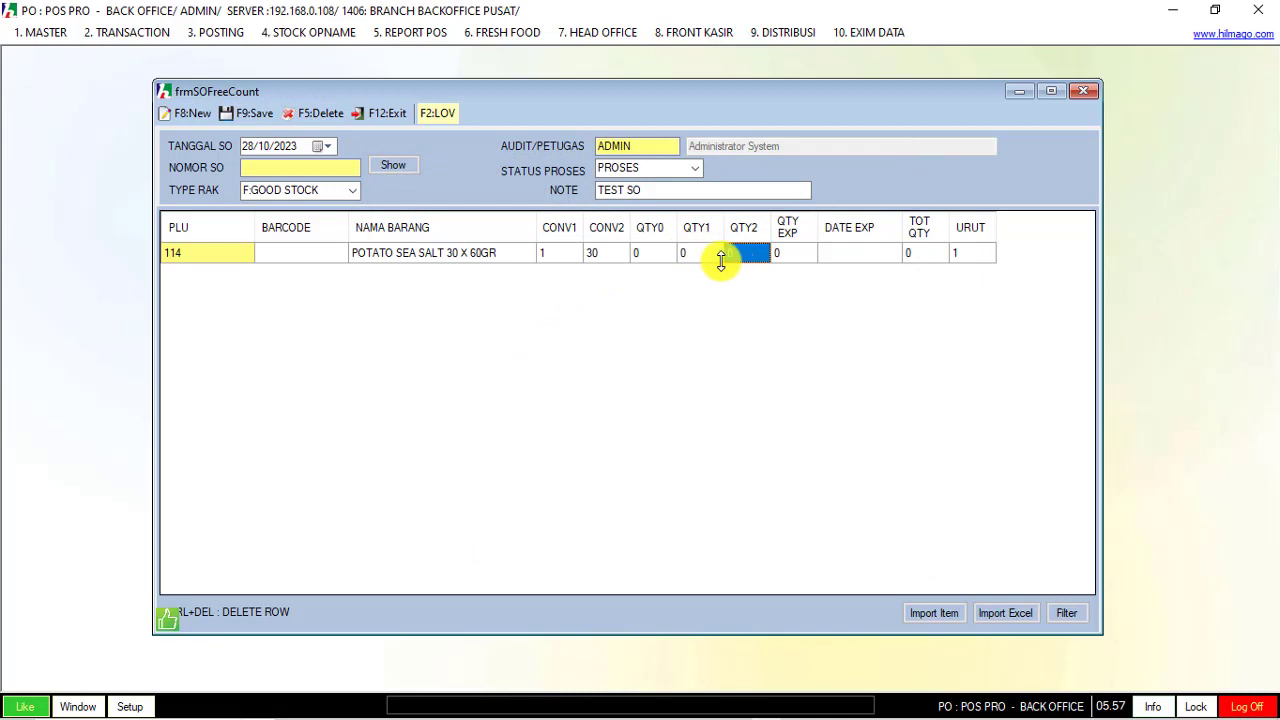
Step: Set QTY2 of product 114 to 50 and save the stock count
{"action": "left_click", "coordinate": [651, 252]}
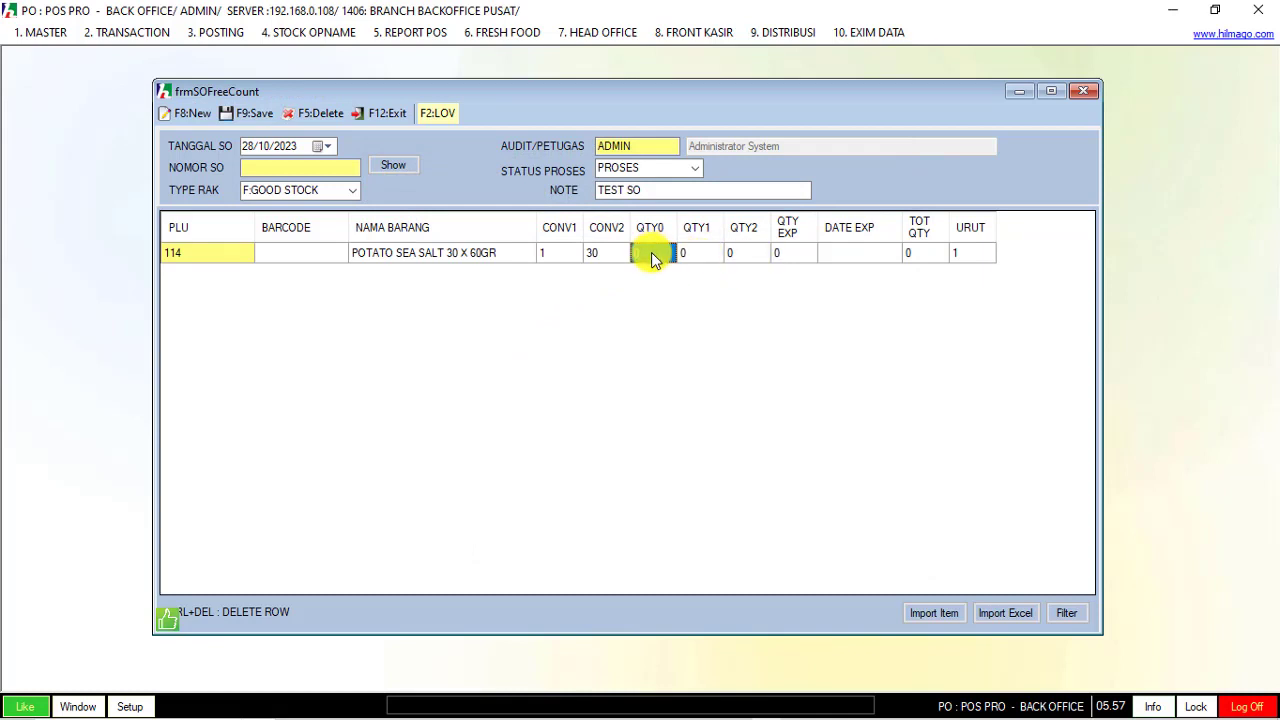
{"action": "left_click", "coordinate": [686, 256]}
{"action": "left_click", "coordinate": [737, 256]}
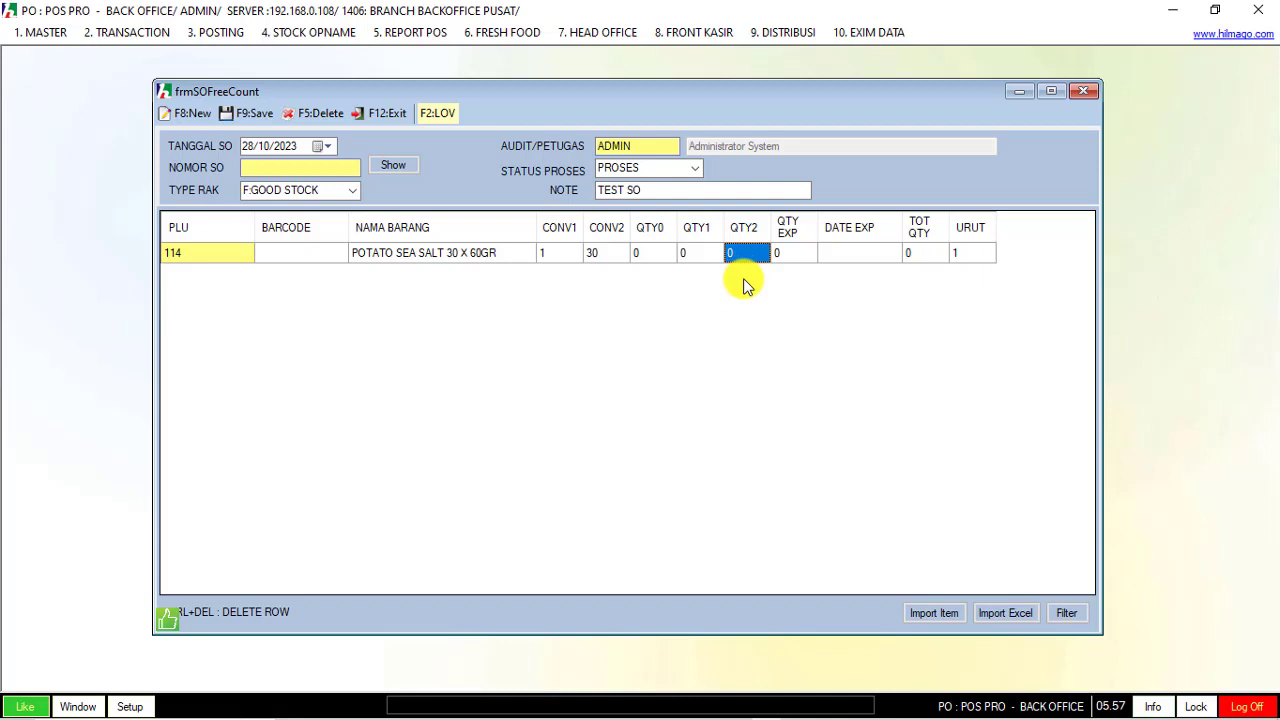
{"action": "type", "text": "50"}
{"action": "key", "text": "Return"}
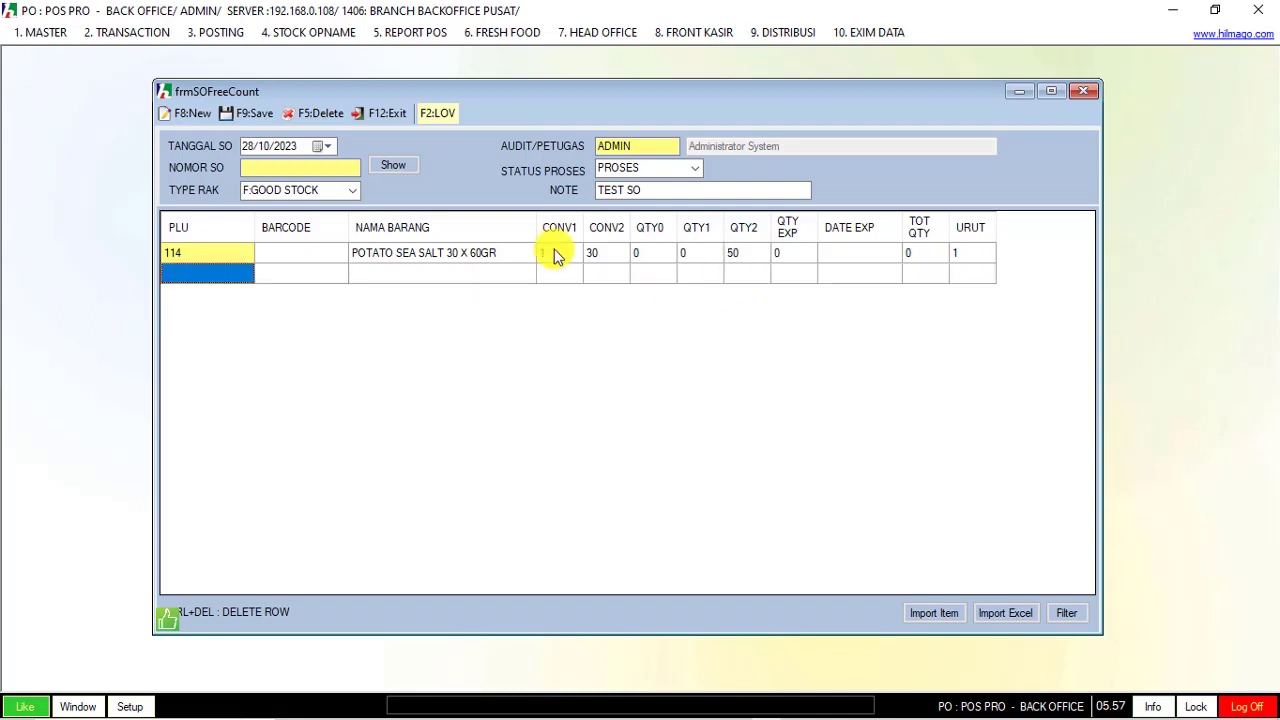
{"action": "left_click", "coordinate": [249, 113]}
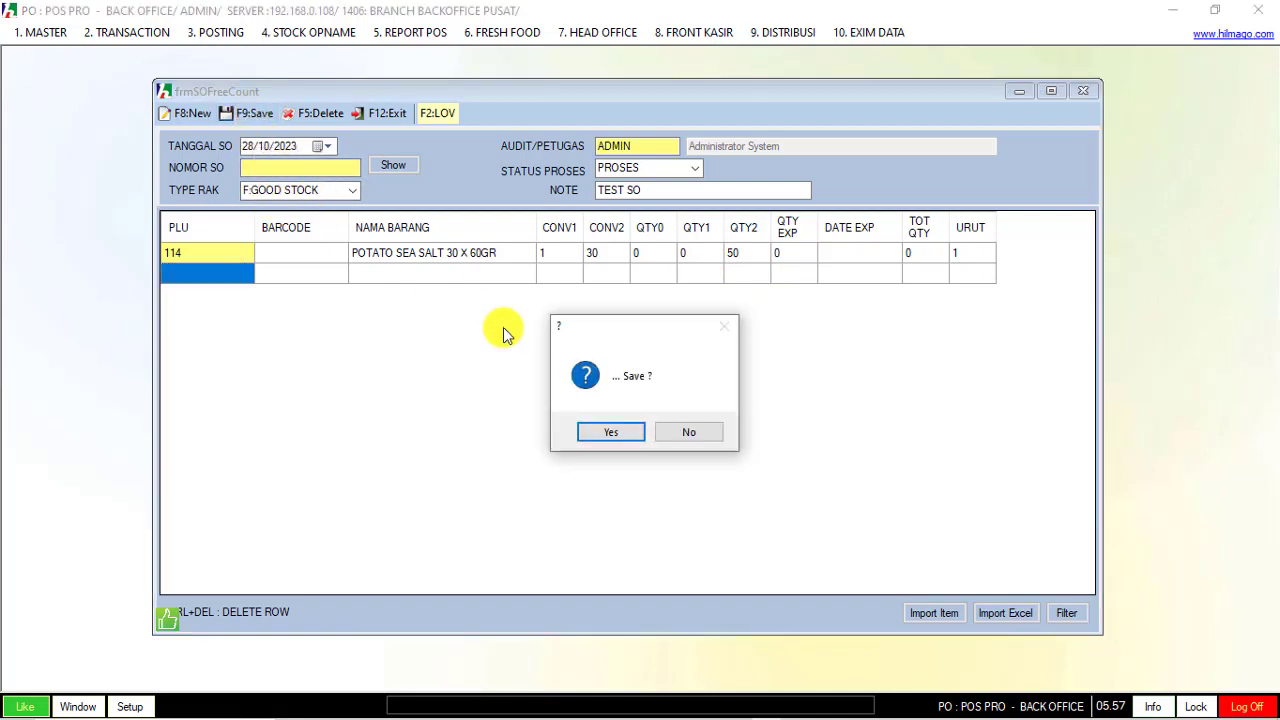
{"action": "left_click", "coordinate": [605, 432]}
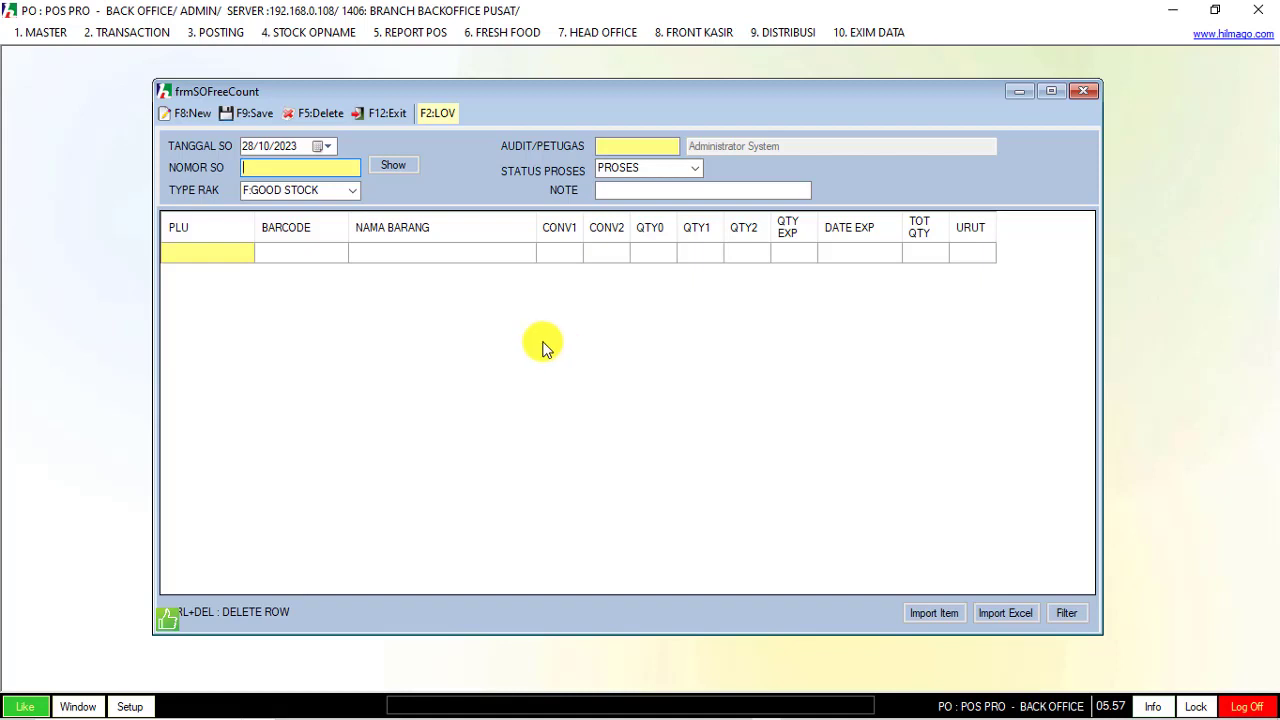
Step: Look up the saved counts sorted by newest date and reopen the 28/10/2023 one noted "TEST SO"
{"action": "key", "text": "F2"}
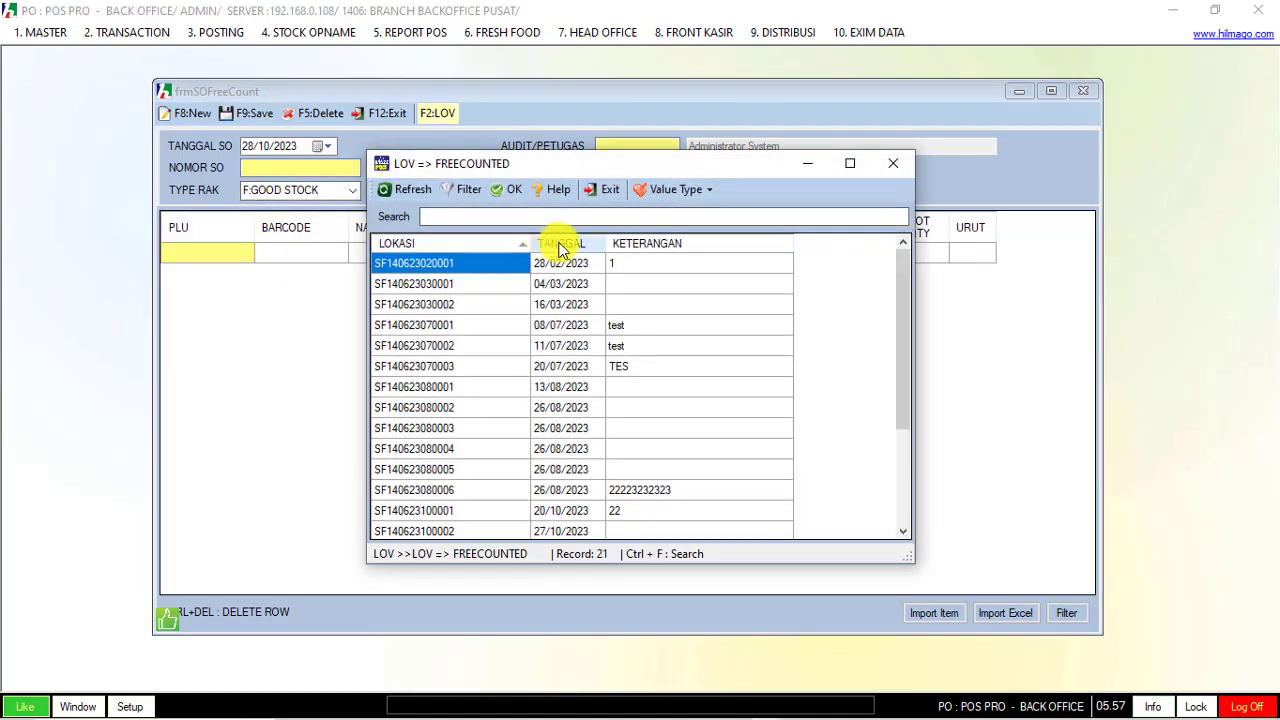
{"action": "left_click", "coordinate": [557, 243]}
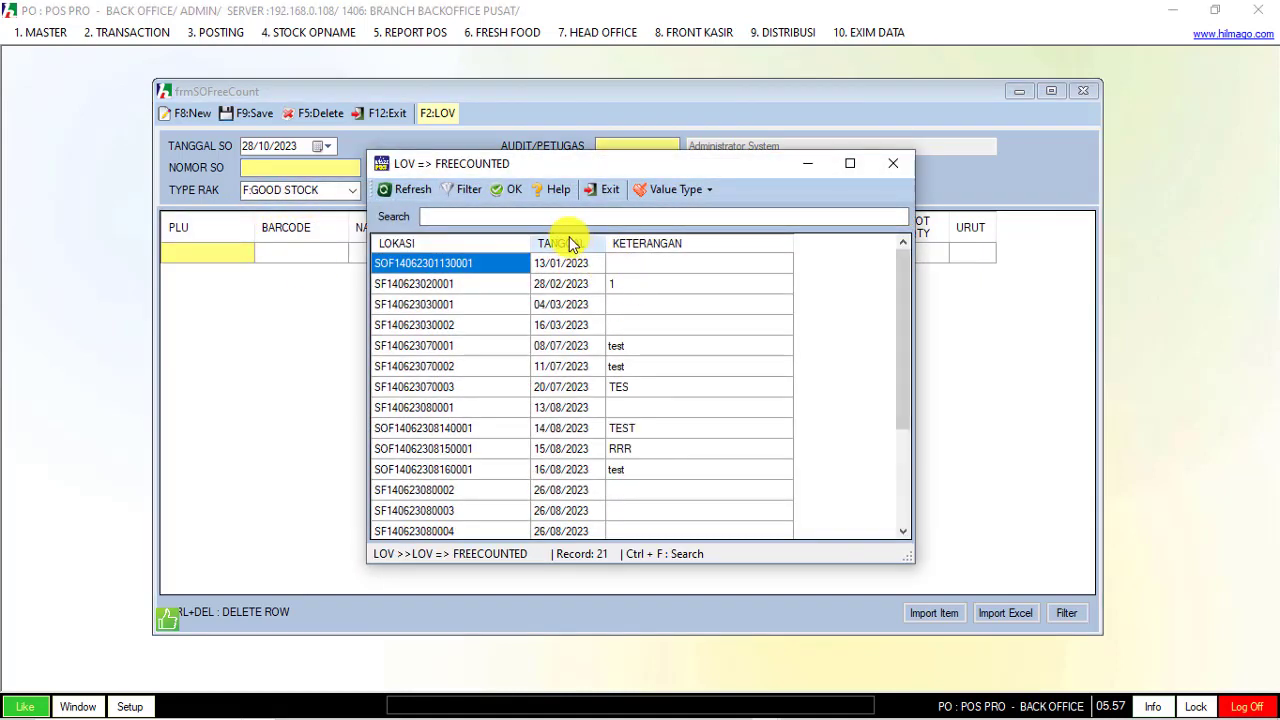
{"action": "left_click", "coordinate": [570, 243]}
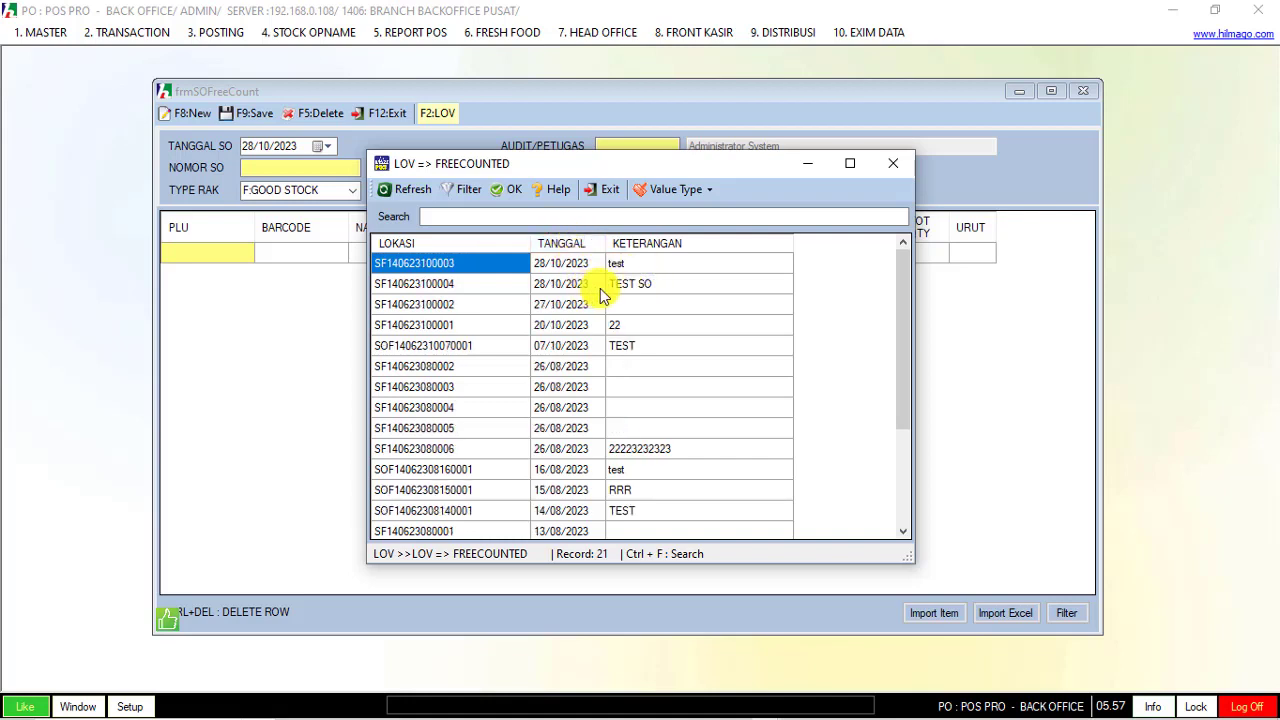
{"action": "double_click", "coordinate": [455, 288]}
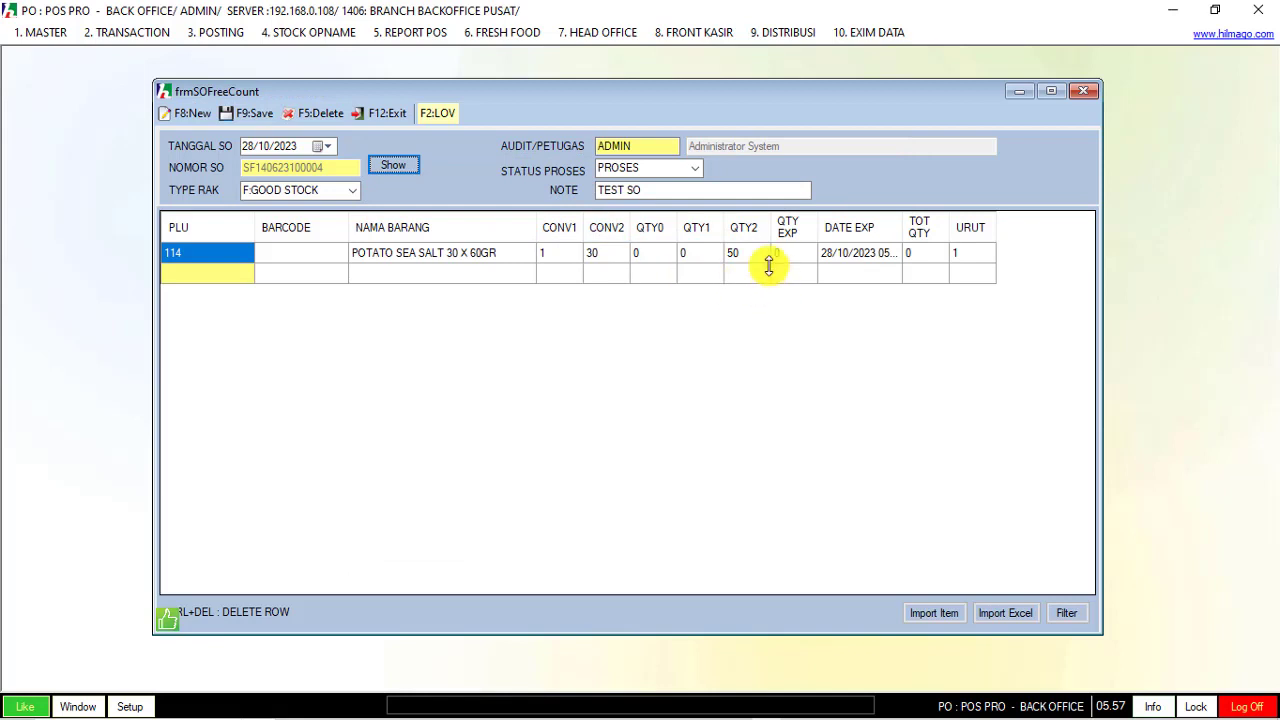
Step: Change QTY2 of product 114 to 60 and save the reopened stock count
{"action": "left_click", "coordinate": [749, 256]}
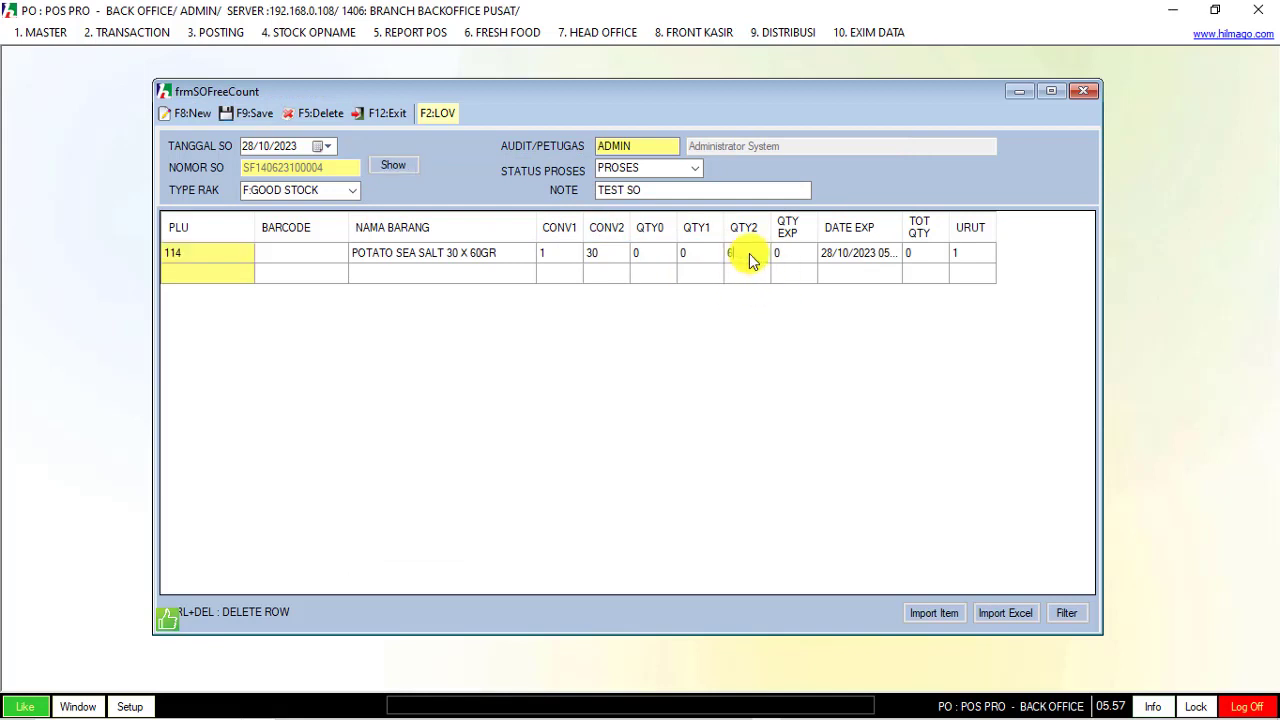
{"action": "key", "text": "Return"}
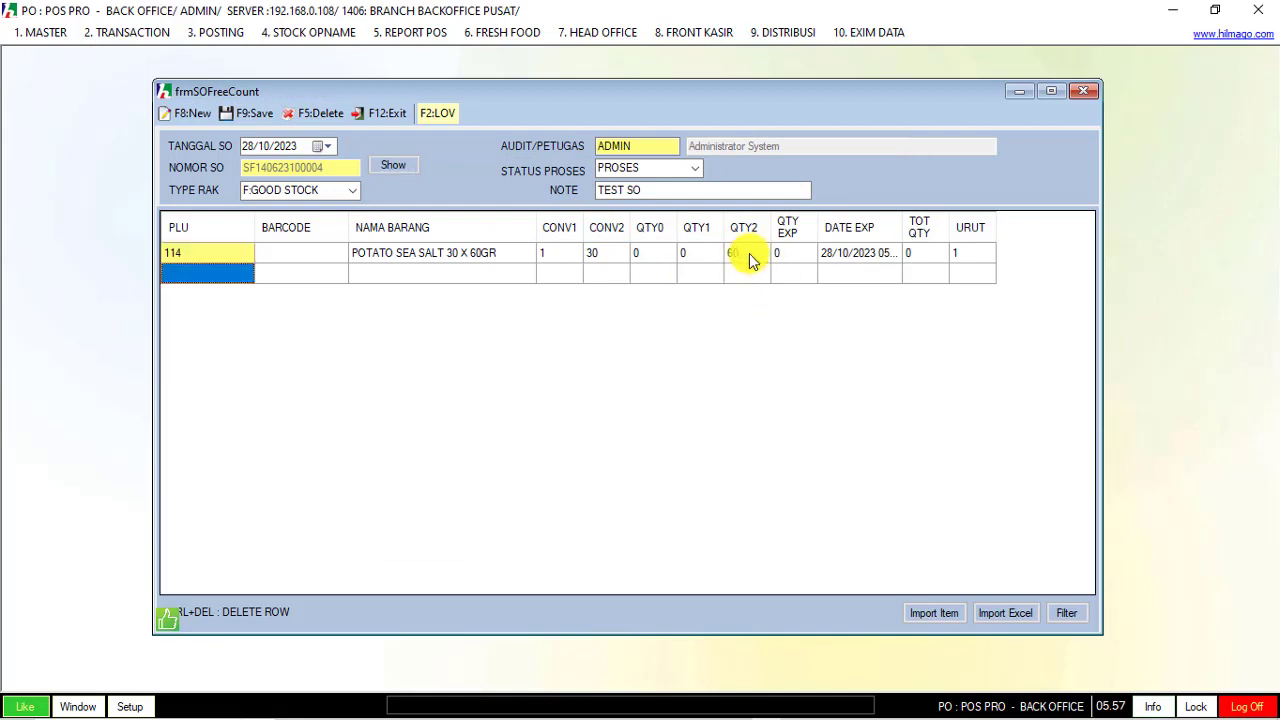
{"action": "left_click", "coordinate": [240, 119]}
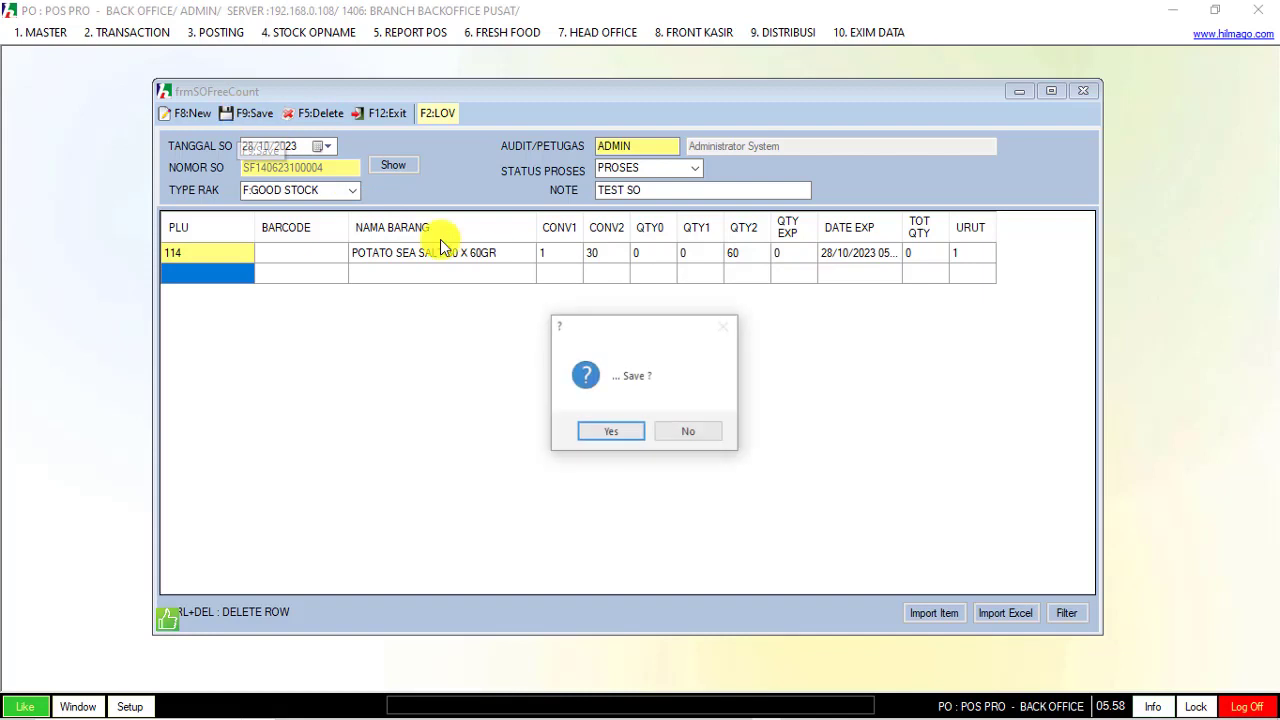
{"action": "left_click", "coordinate": [606, 435]}
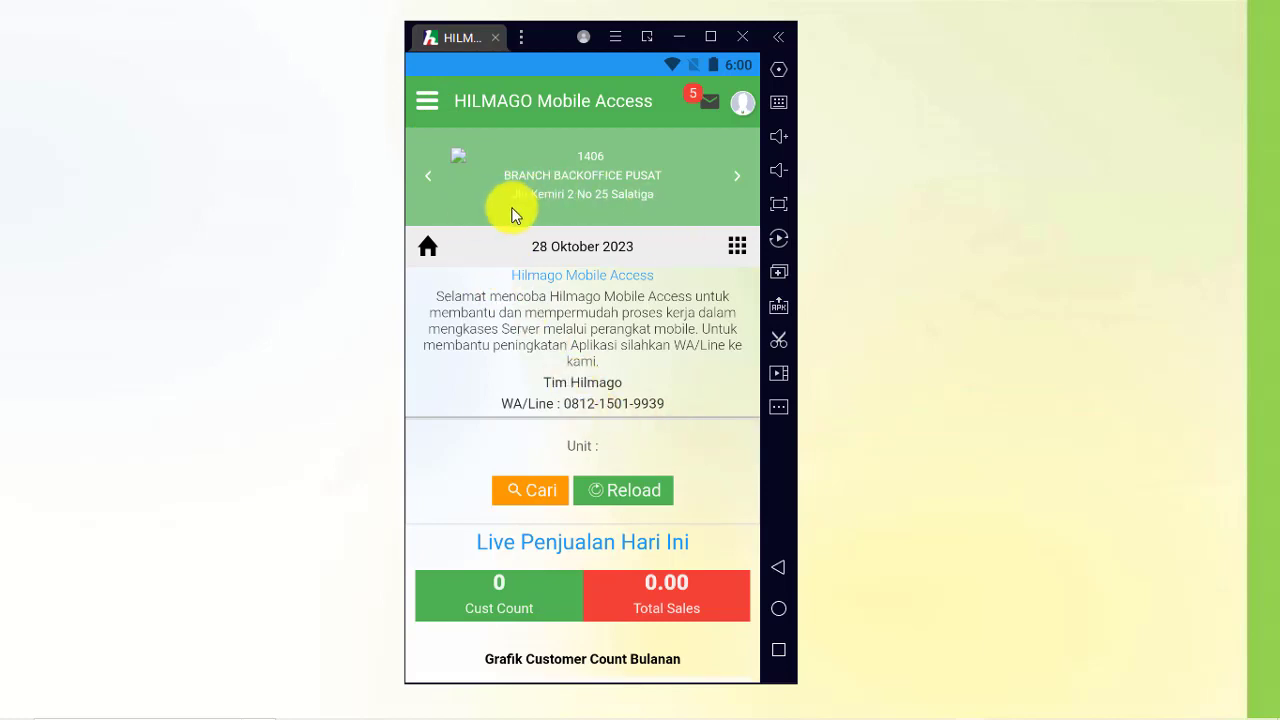
Step: In HILMAGO Mobile Access, open the "Buat Proses Nomor Opname" form from the POS - Stok Opname functions
{"action": "left_click", "coordinate": [427, 102]}
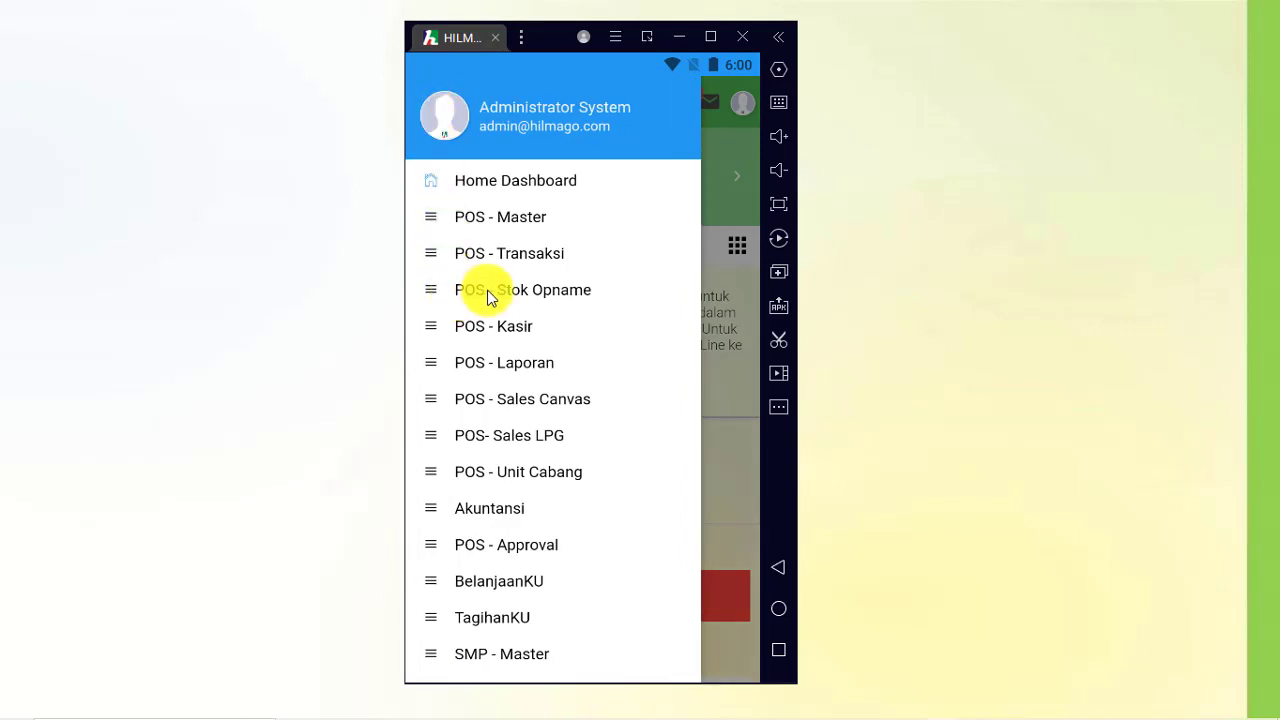
{"action": "left_click", "coordinate": [547, 290]}
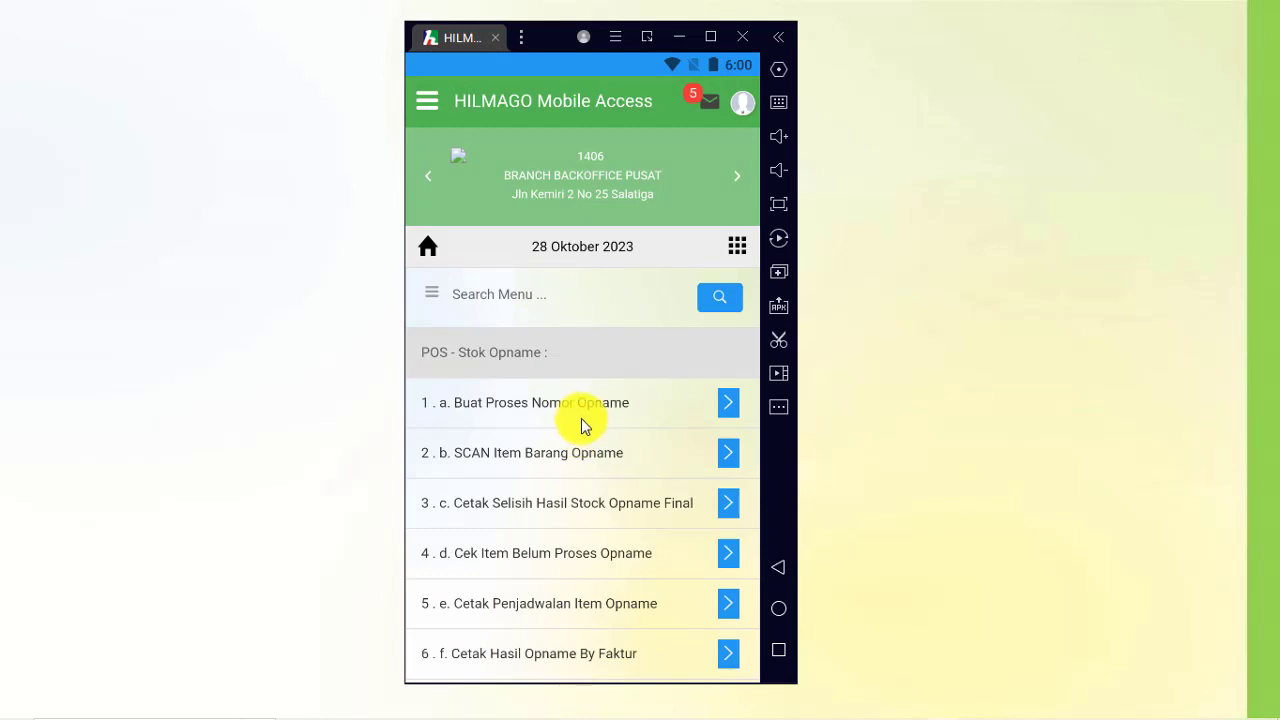
{"action": "left_click_drag", "start_coordinate": [580, 426], "coordinate": [600, 350]}
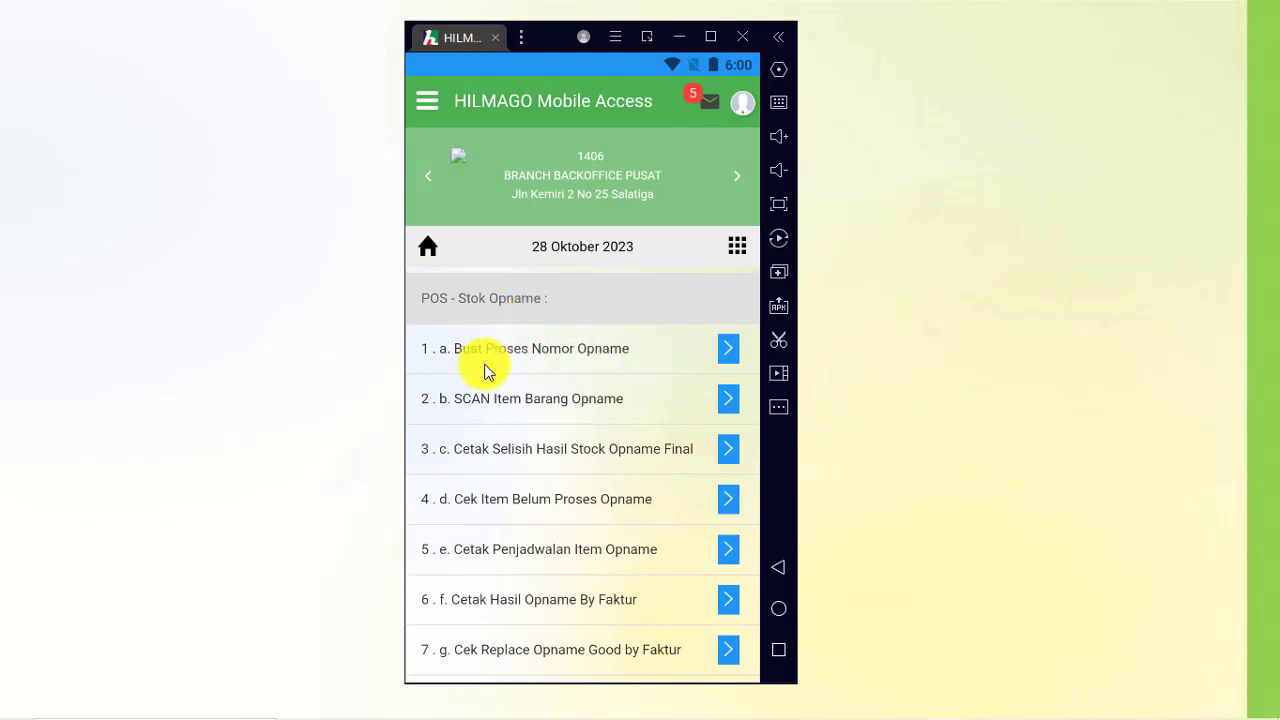
{"action": "left_click", "coordinate": [727, 351]}
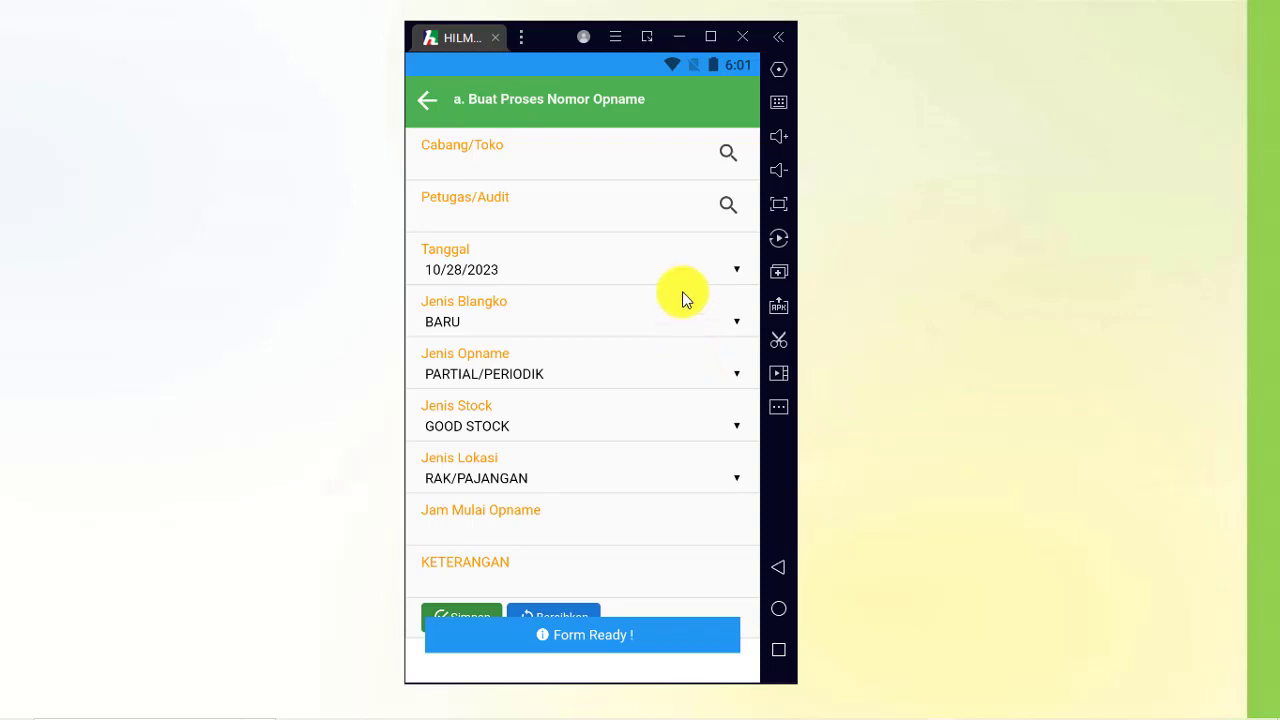
Step: Choose branch 1406, BRANCH BACKOFFICE PUSAT, as Cabang/Toko and select an employee as Petugas/Audit
{"action": "left_click", "coordinate": [729, 155]}
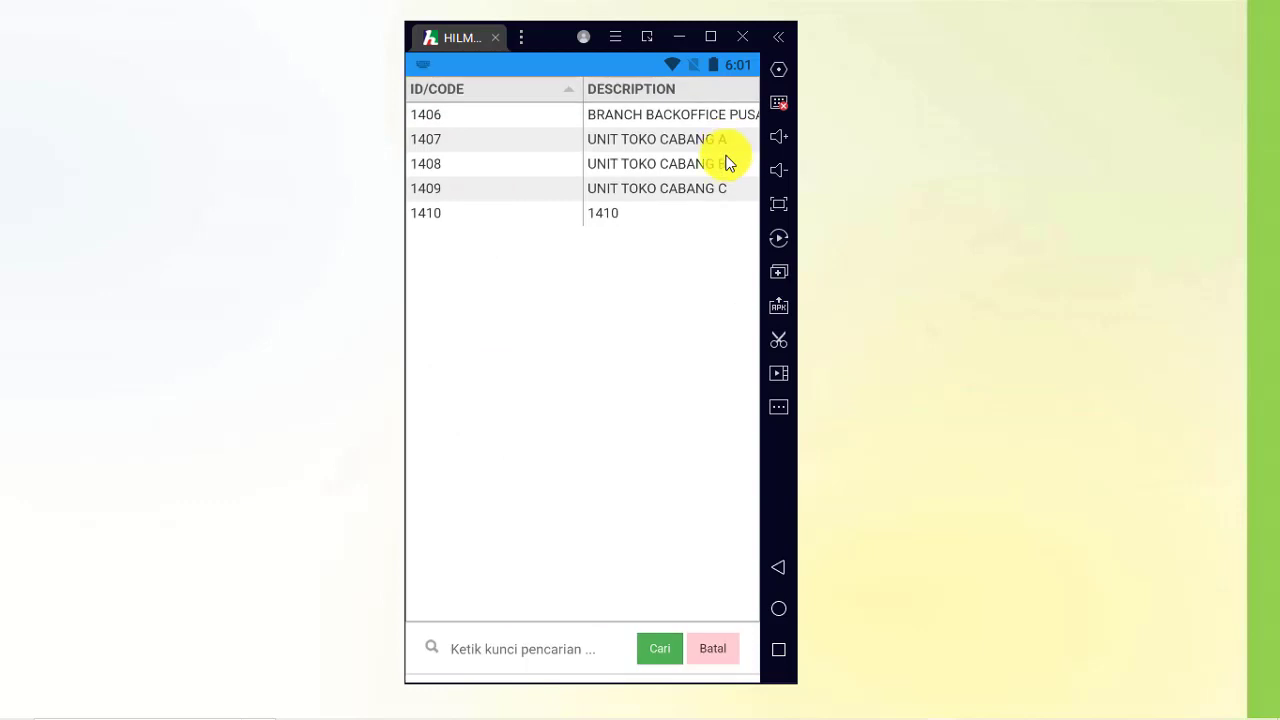
{"action": "left_click", "coordinate": [431, 115]}
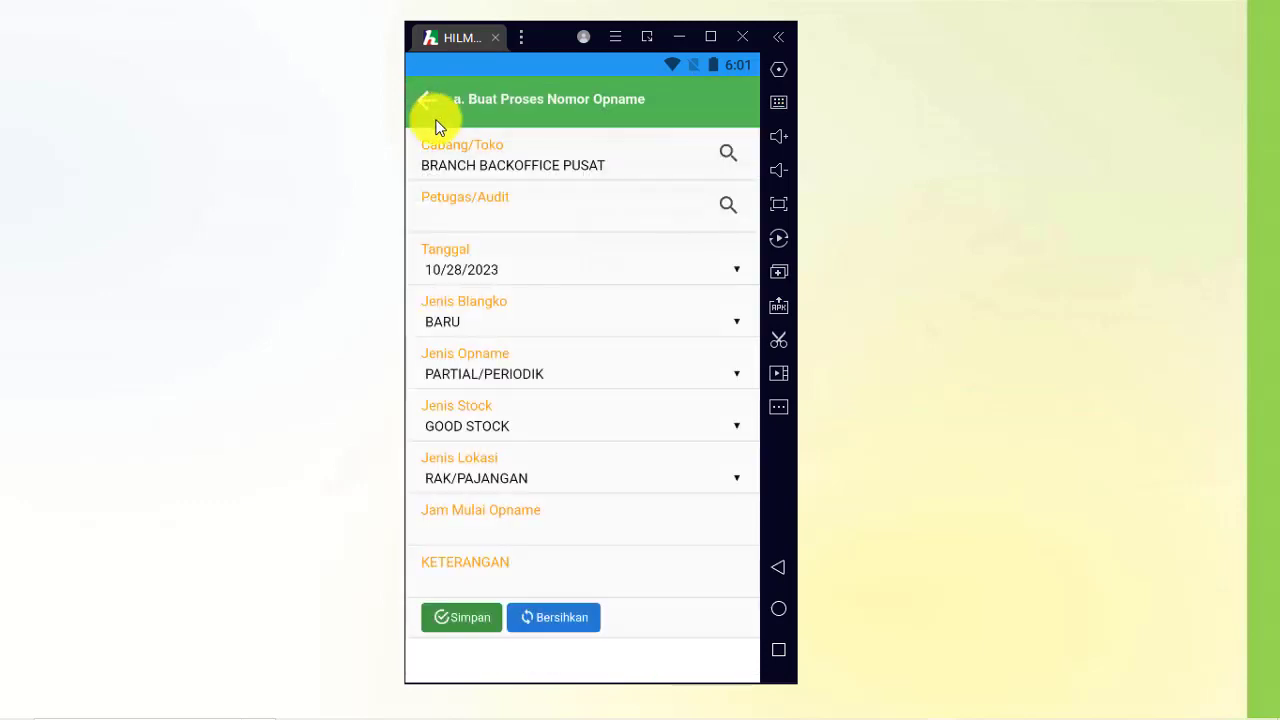
{"action": "left_click", "coordinate": [716, 210]}
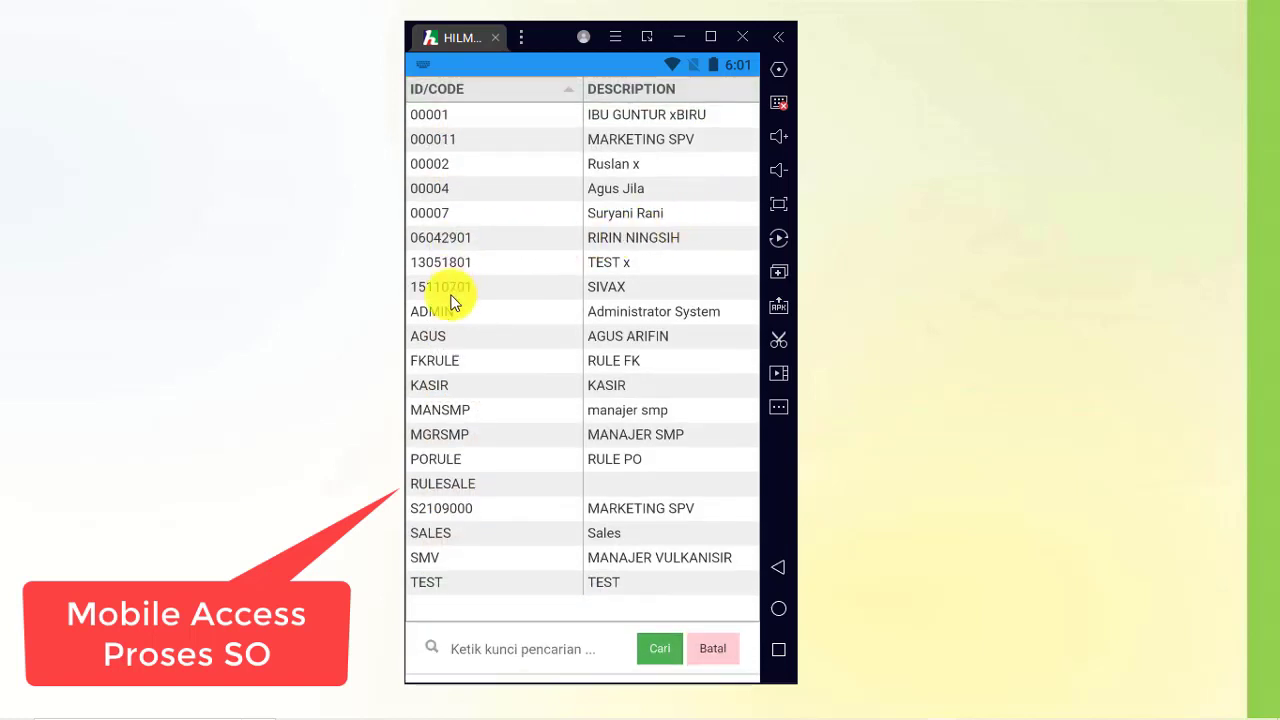
{"action": "left_click", "coordinate": [418, 335]}
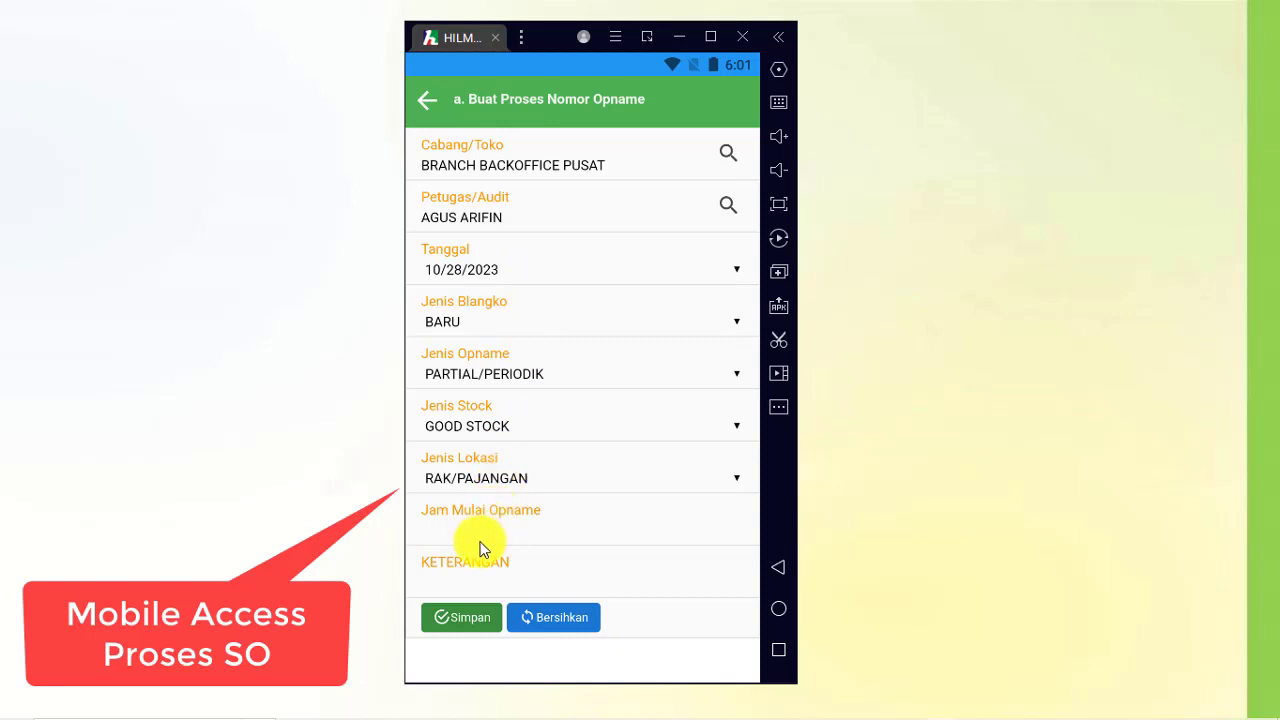
Step: Enter "stok opname partial bergilir toko" as the KETERANGAN, save the opname number, and return to the POS - Stok Opname functions
{"action": "left_click", "coordinate": [455, 584]}
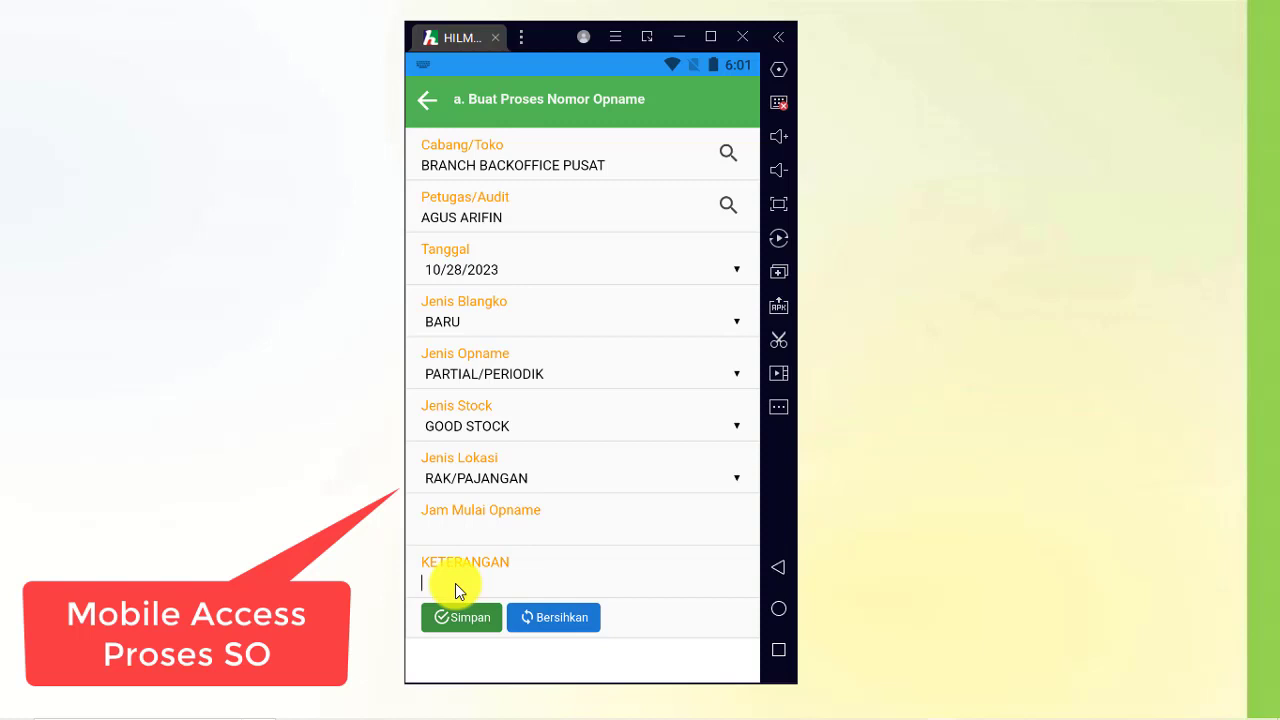
{"action": "type", "text": "stok opname parti"}
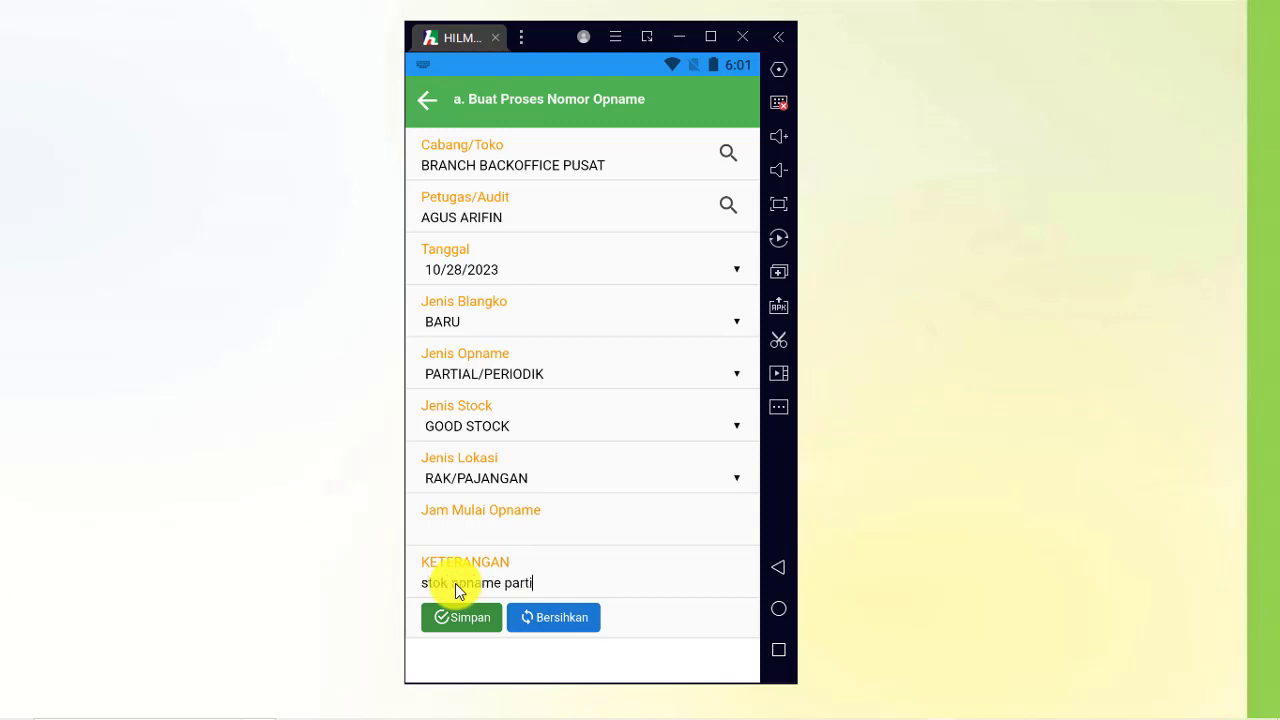
{"action": "type", "text": "al bergilir toko"}
{"action": "left_click", "coordinate": [466, 622]}
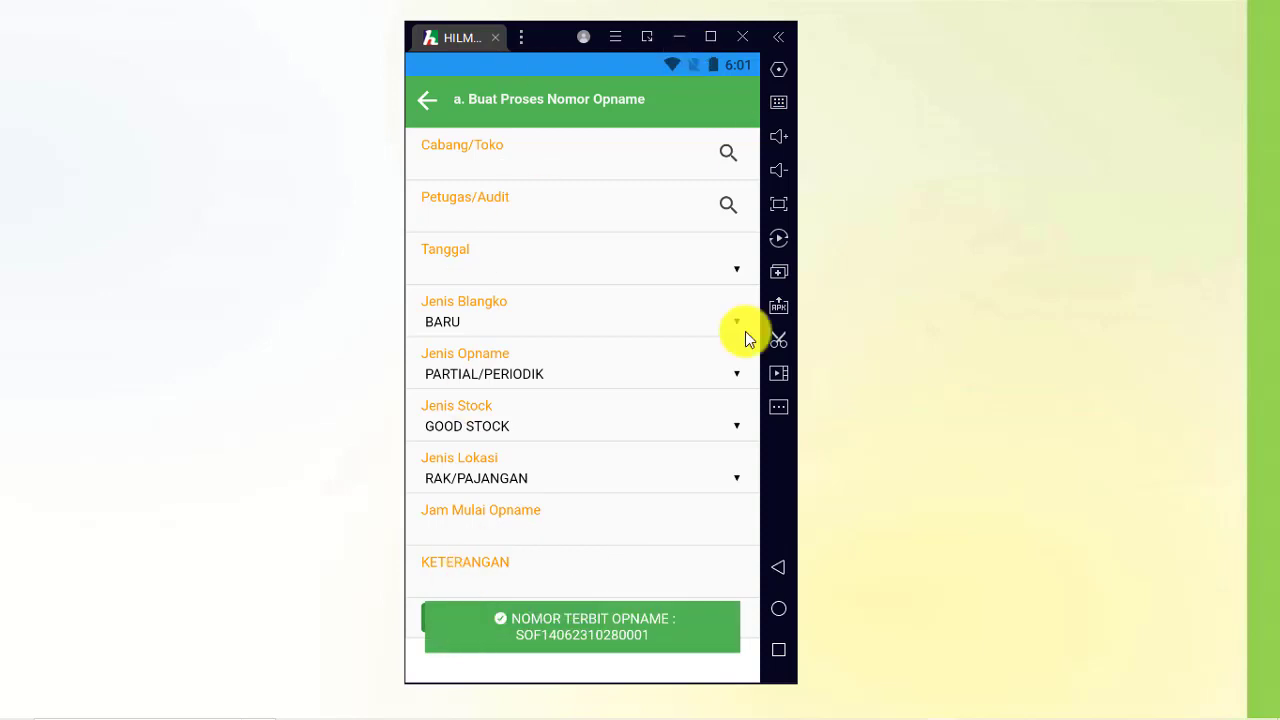
{"action": "left_click", "coordinate": [425, 105]}
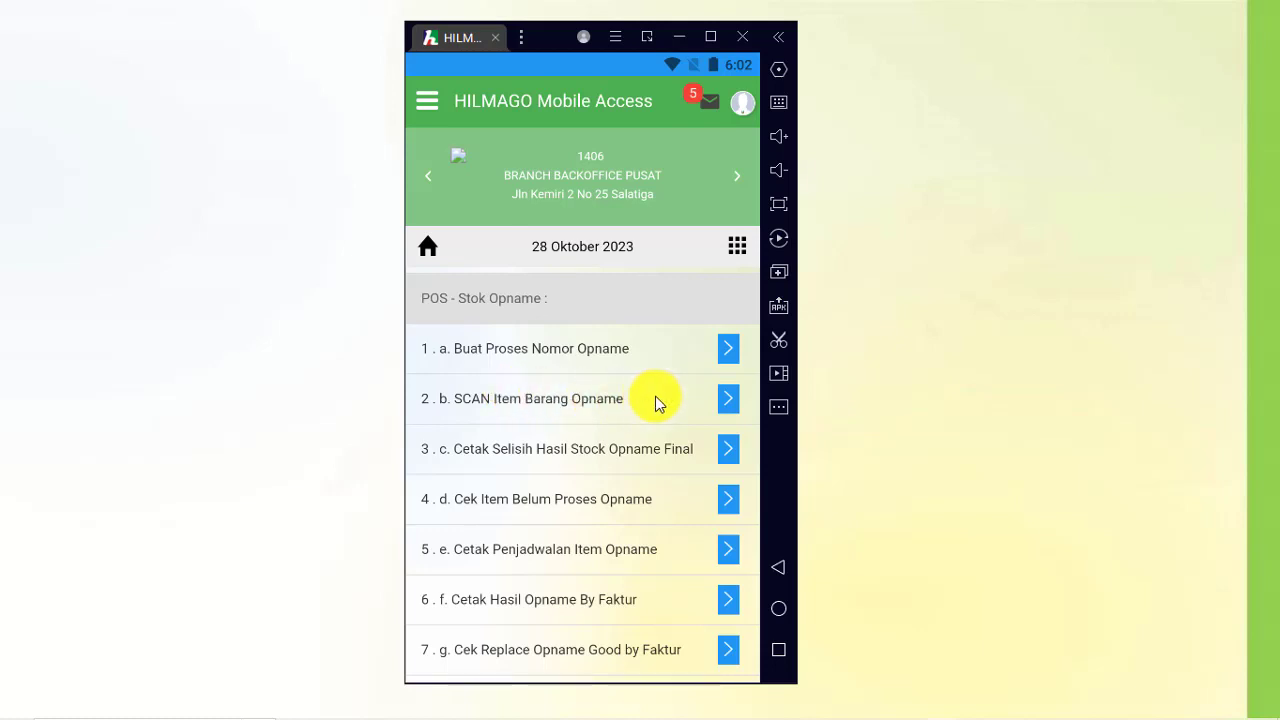
{"action": "left_click", "coordinate": [728, 398]}
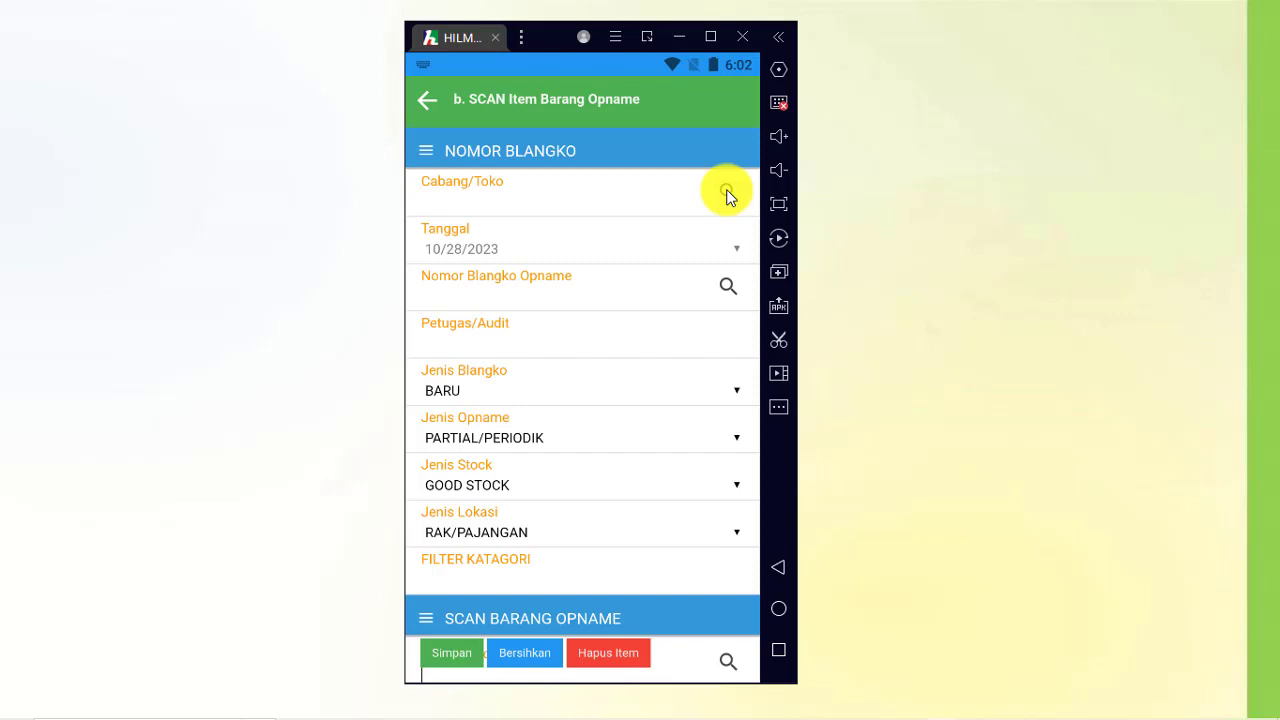
{"action": "left_click", "coordinate": [727, 196]}
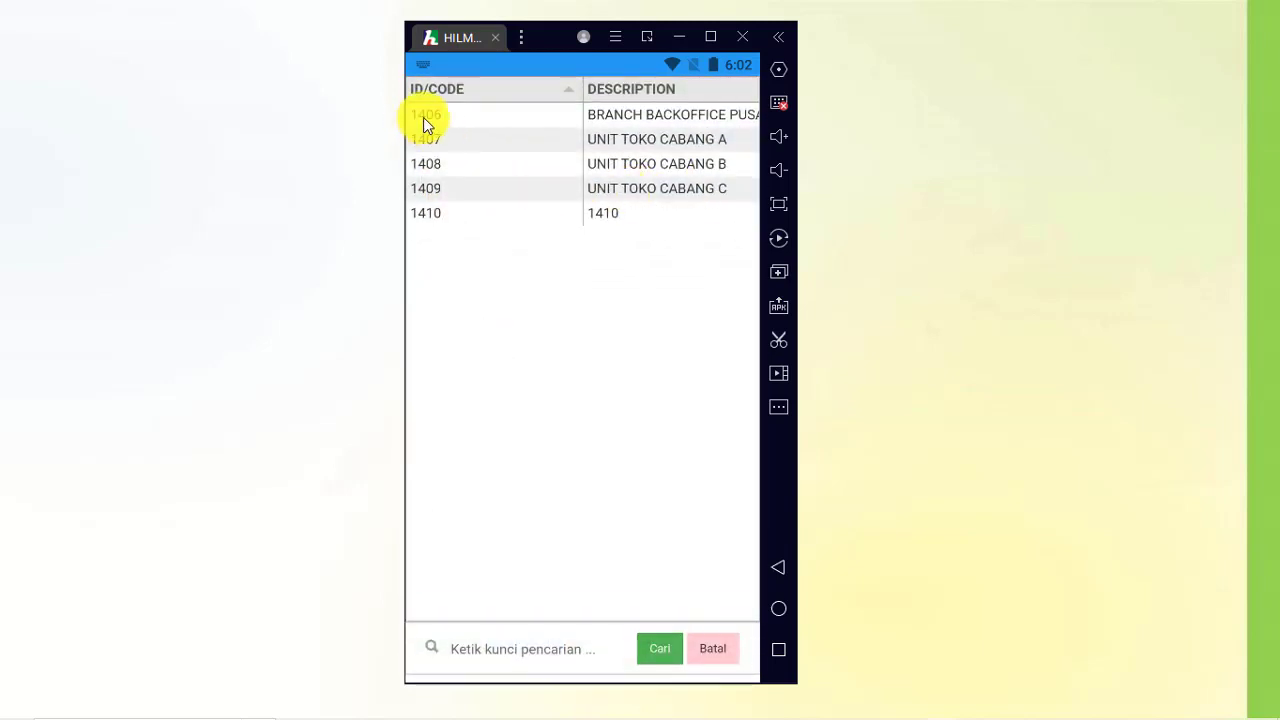
{"action": "left_click", "coordinate": [424, 120]}
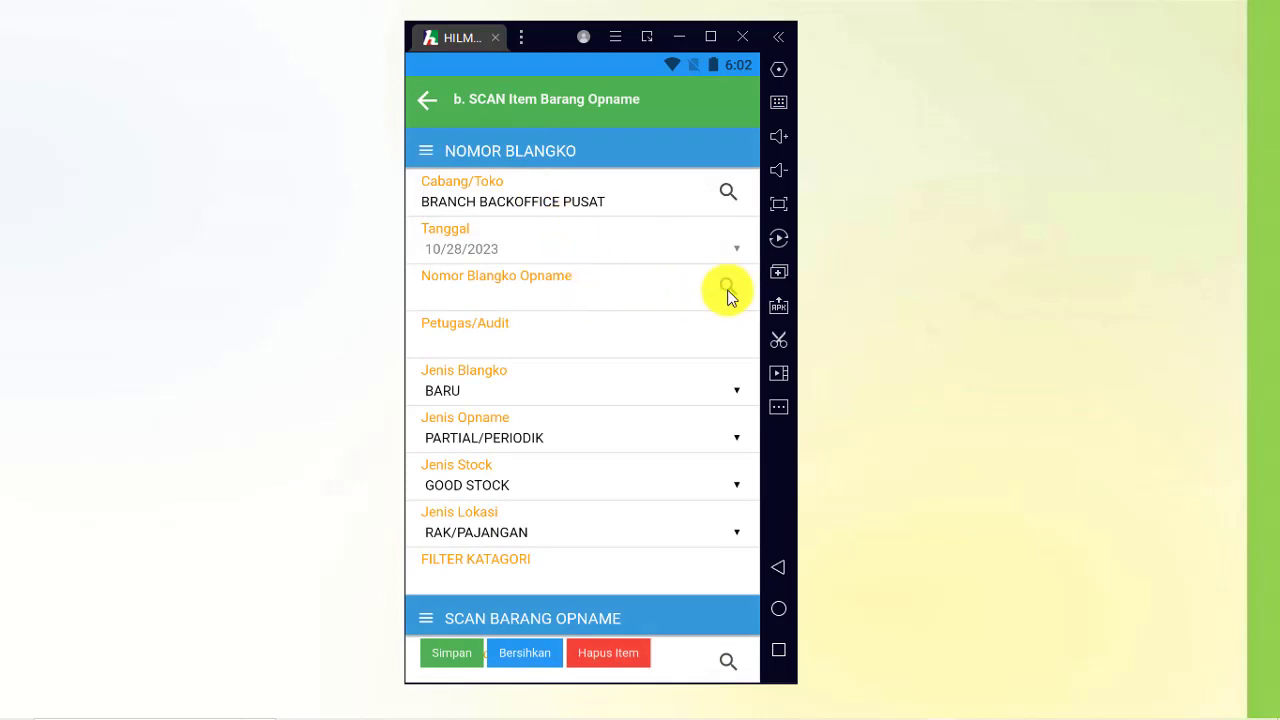
{"action": "left_click", "coordinate": [725, 289]}
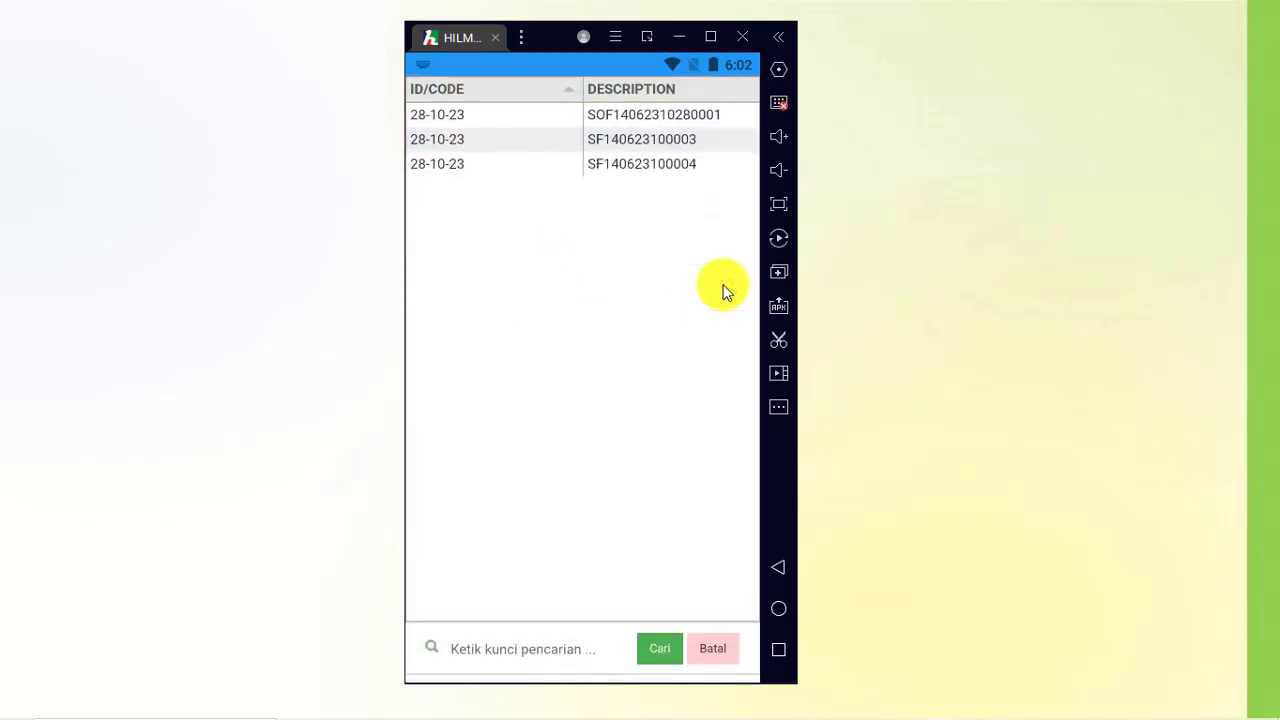
{"action": "left_click", "coordinate": [691, 116]}
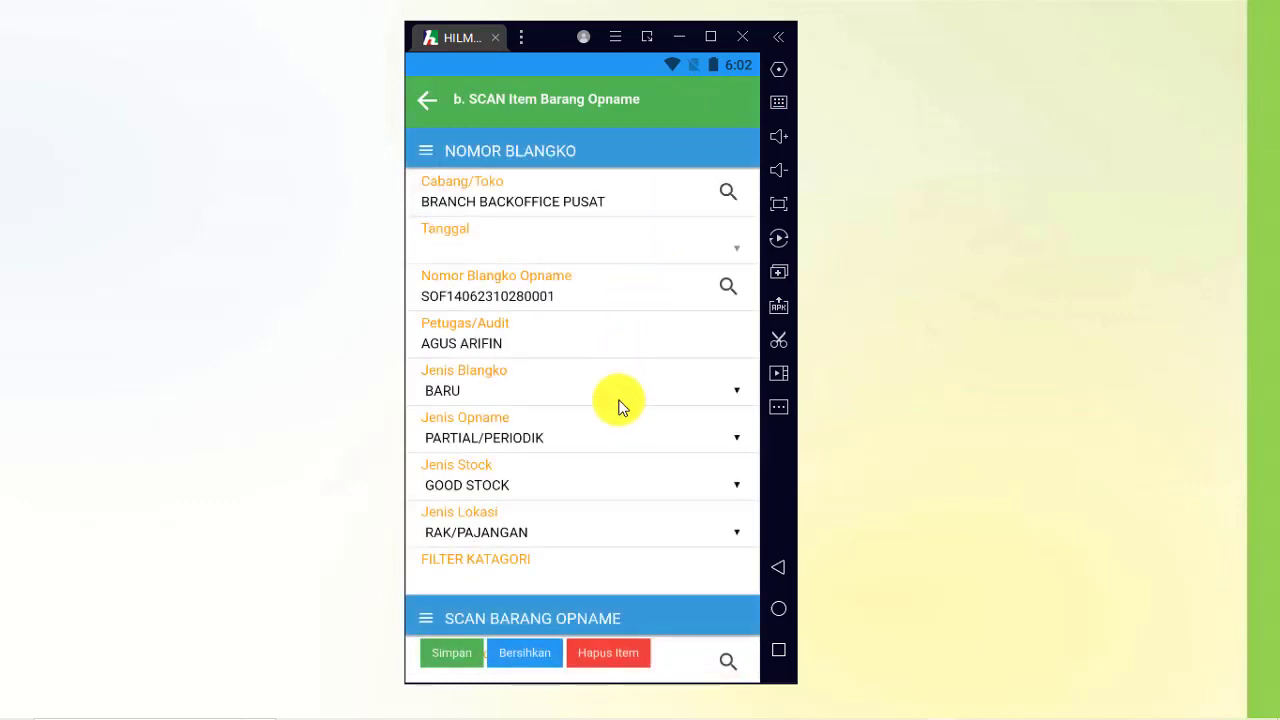
Step: Check the Jenis Stock choices without changing GOOD STOCK, and collapse the NOMOR BLANGKO section
{"action": "mouse_move", "coordinate": [620, 403]}
{"action": "left_mouse_down"}
{"action": "mouse_move", "coordinate": [626, 337]}
{"action": "mouse_move", "coordinate": [628, 388]}
{"action": "left_mouse_up"}
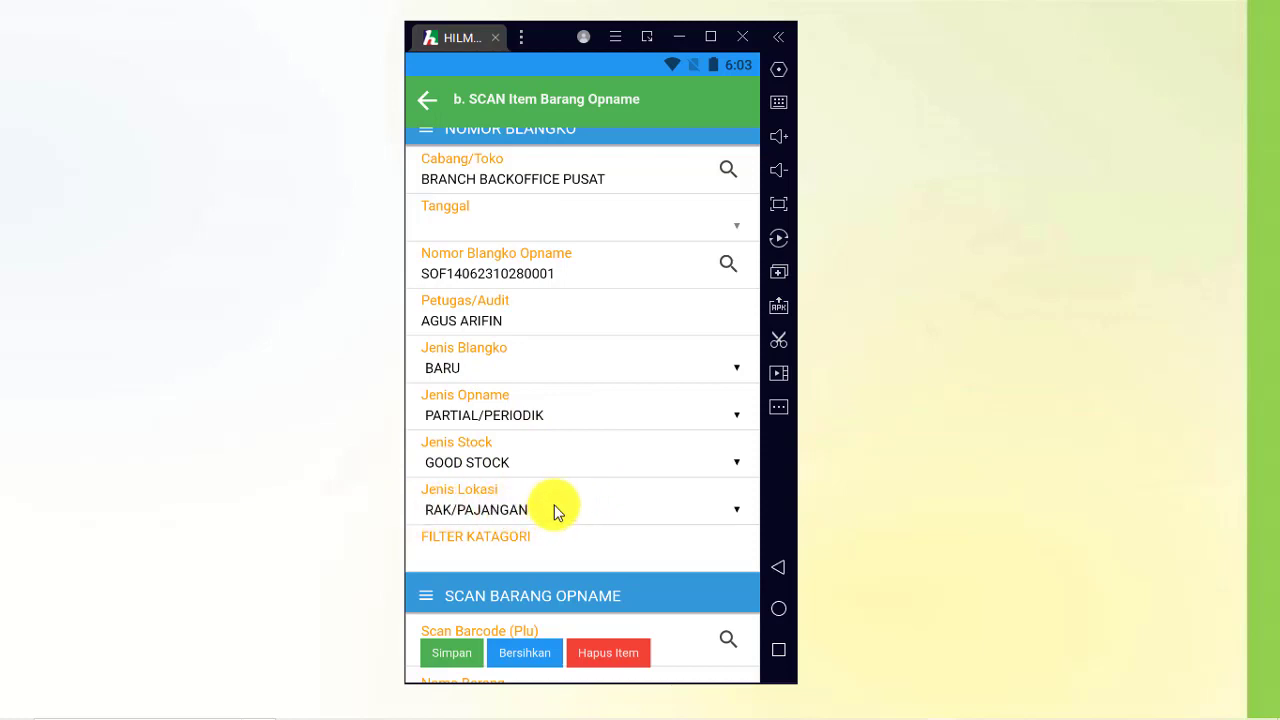
{"action": "left_click", "coordinate": [595, 466]}
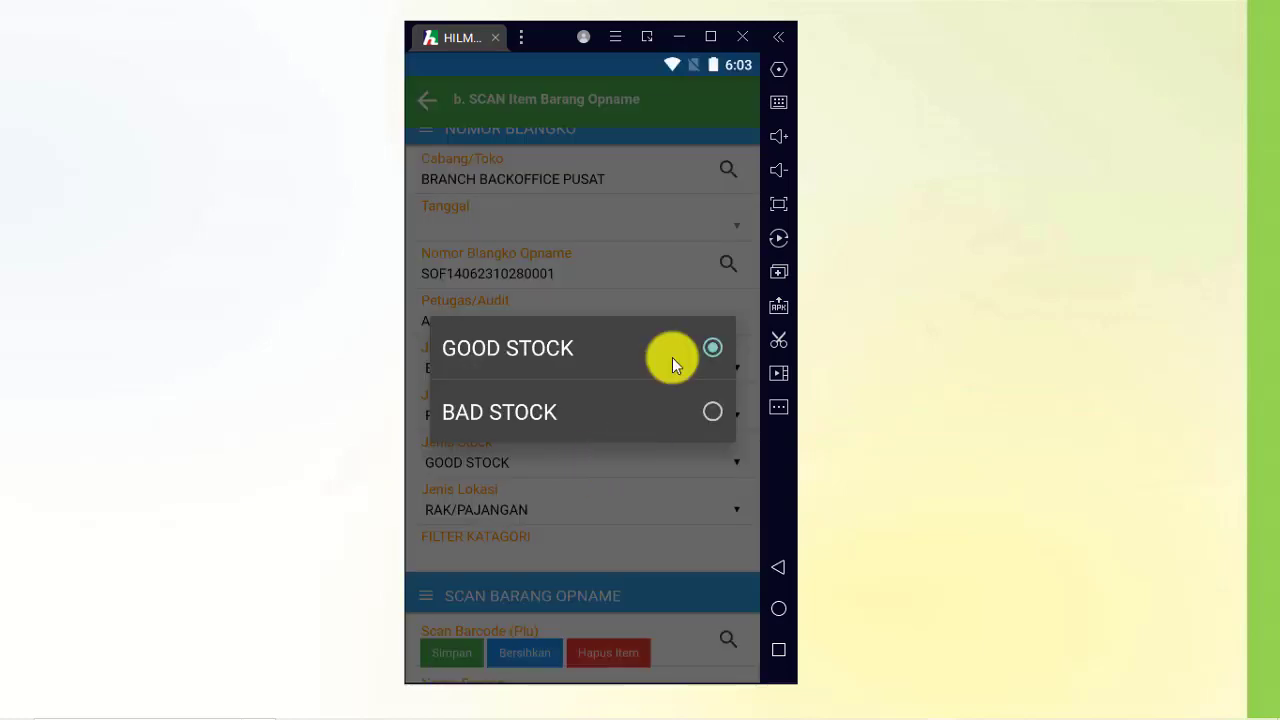
{"action": "left_click", "coordinate": [668, 268]}
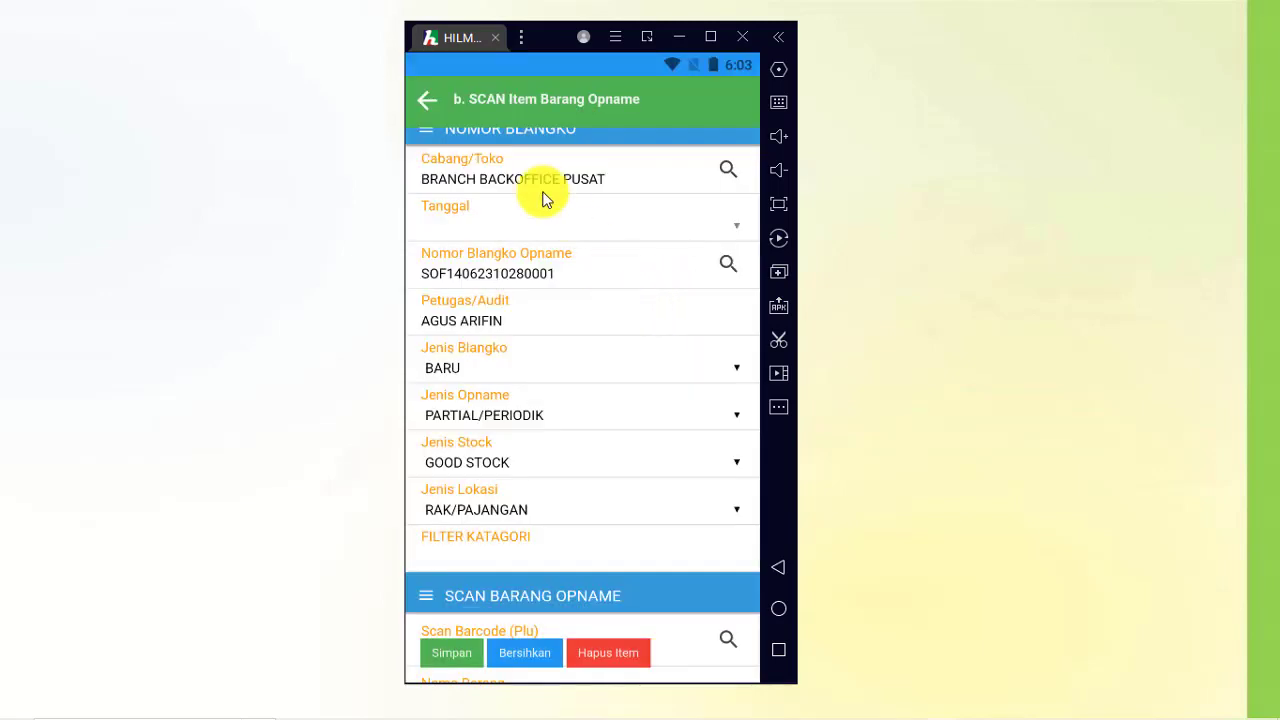
{"action": "scroll", "coordinate": [523, 198], "scroll_direction": "up", "scroll_amount": 1}
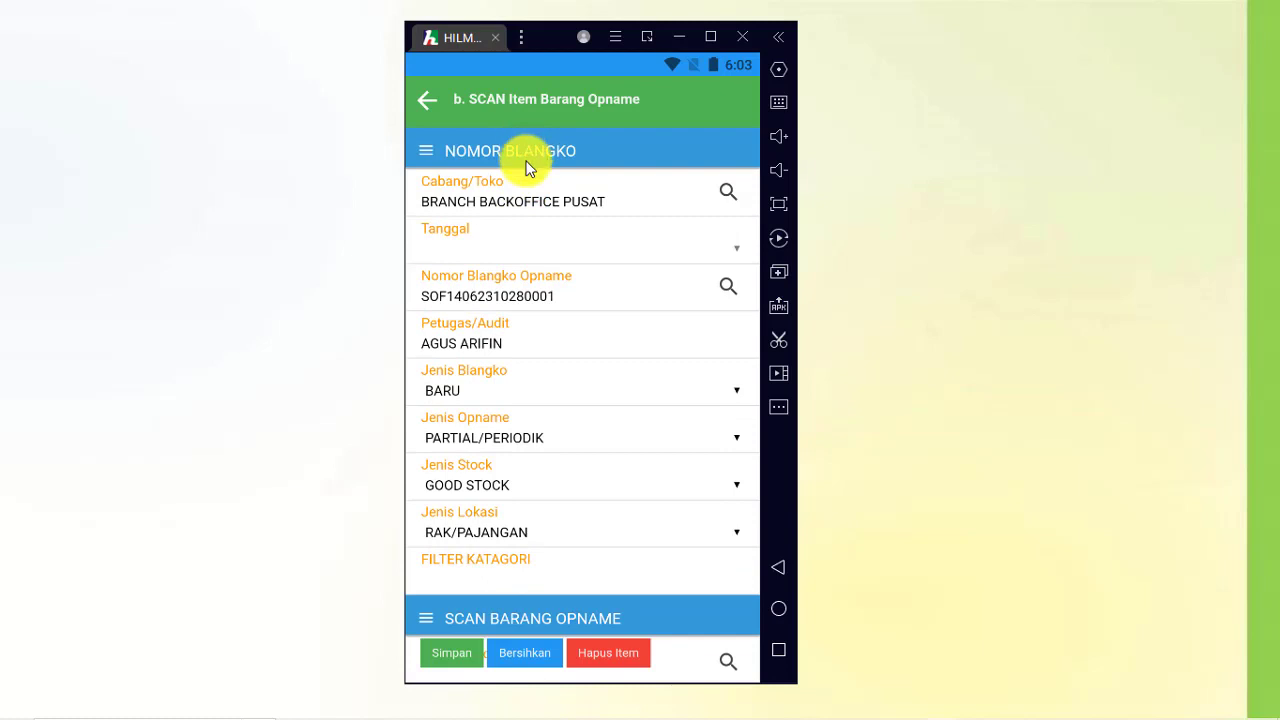
{"action": "left_click", "coordinate": [632, 152]}
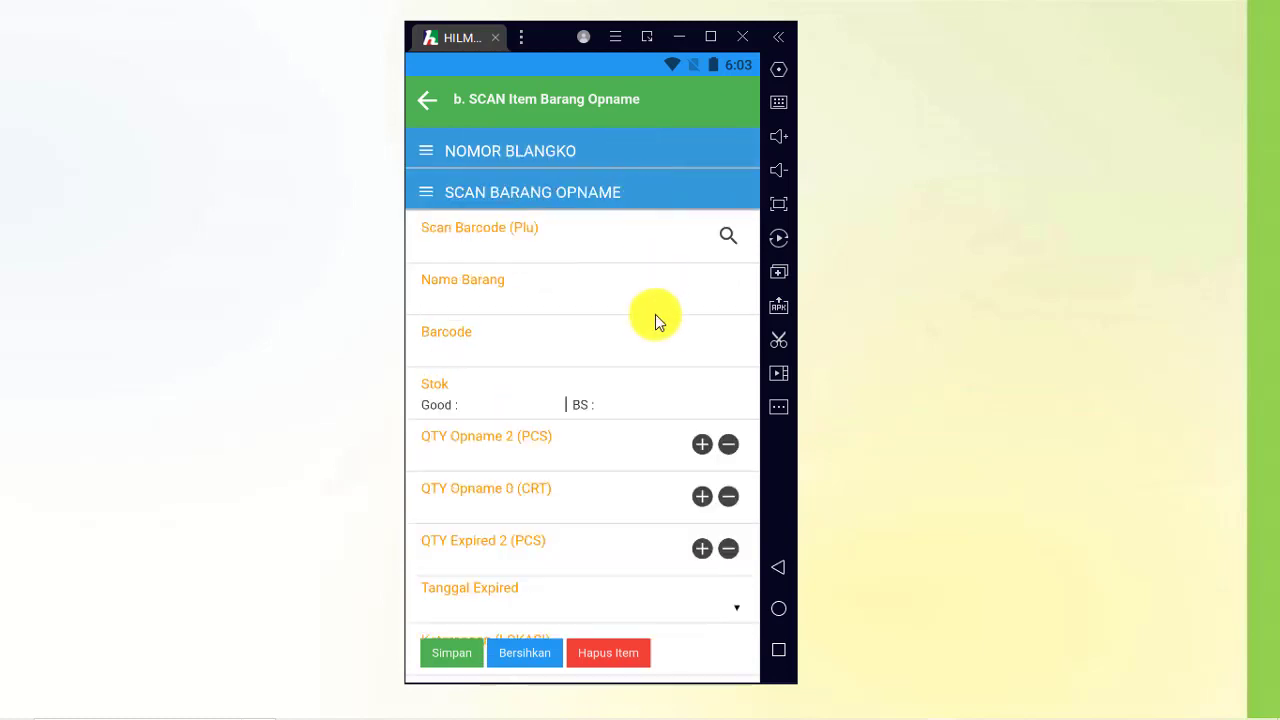
Step: Load product 110 into the opname item form by entering its code under Scan Barcode (Plu)
{"action": "left_click_drag", "start_coordinate": [656, 316], "coordinate": [648, 256]}
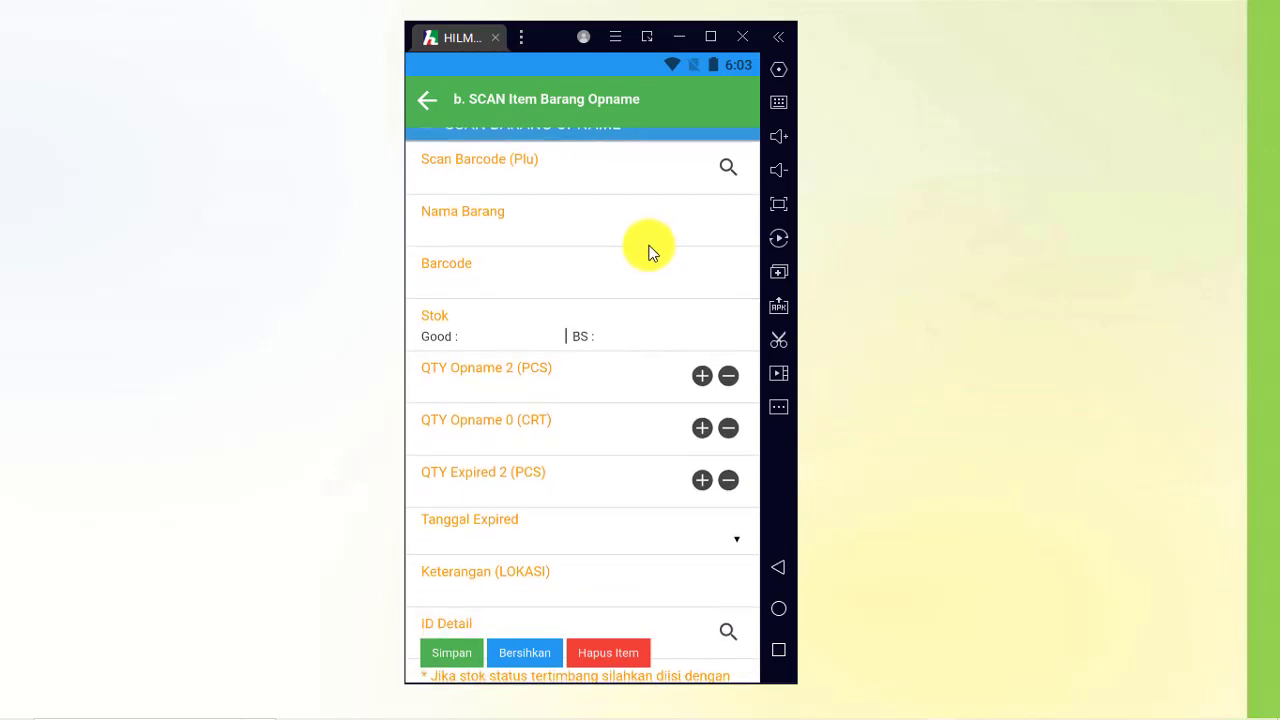
{"action": "left_click", "coordinate": [548, 186]}
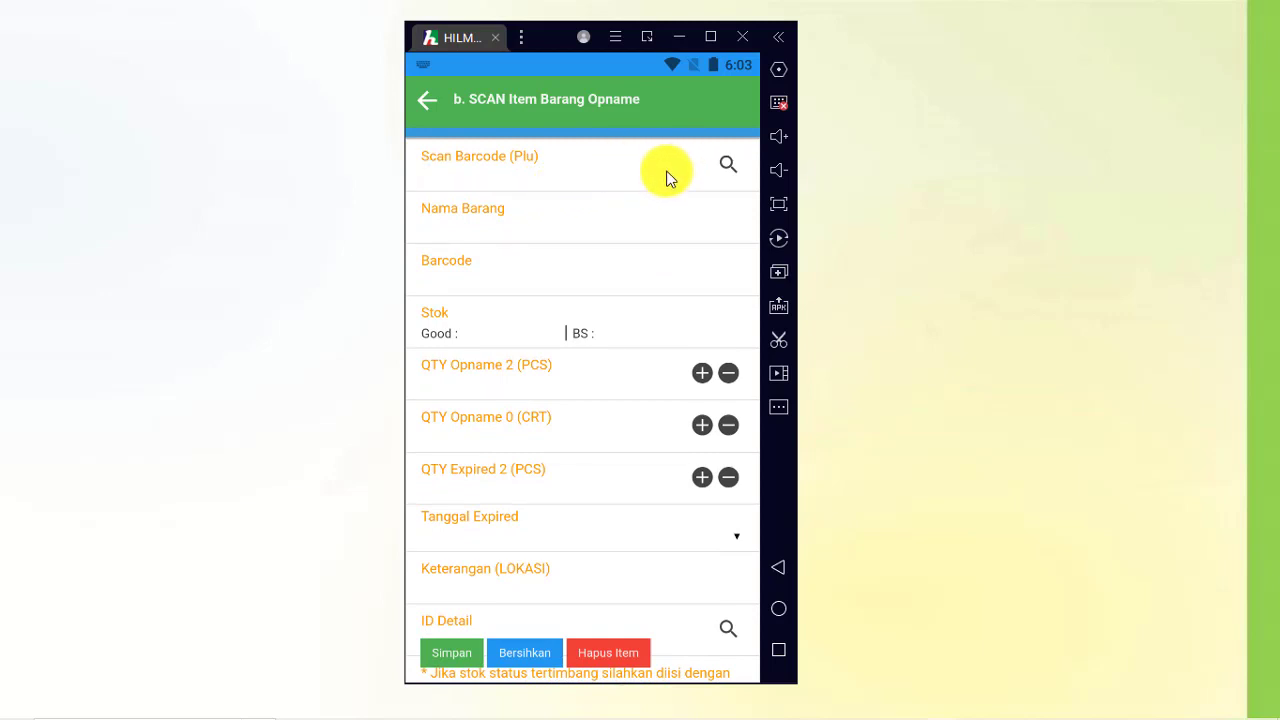
{"action": "type", "text": "110"}
{"action": "key", "text": "Return"}
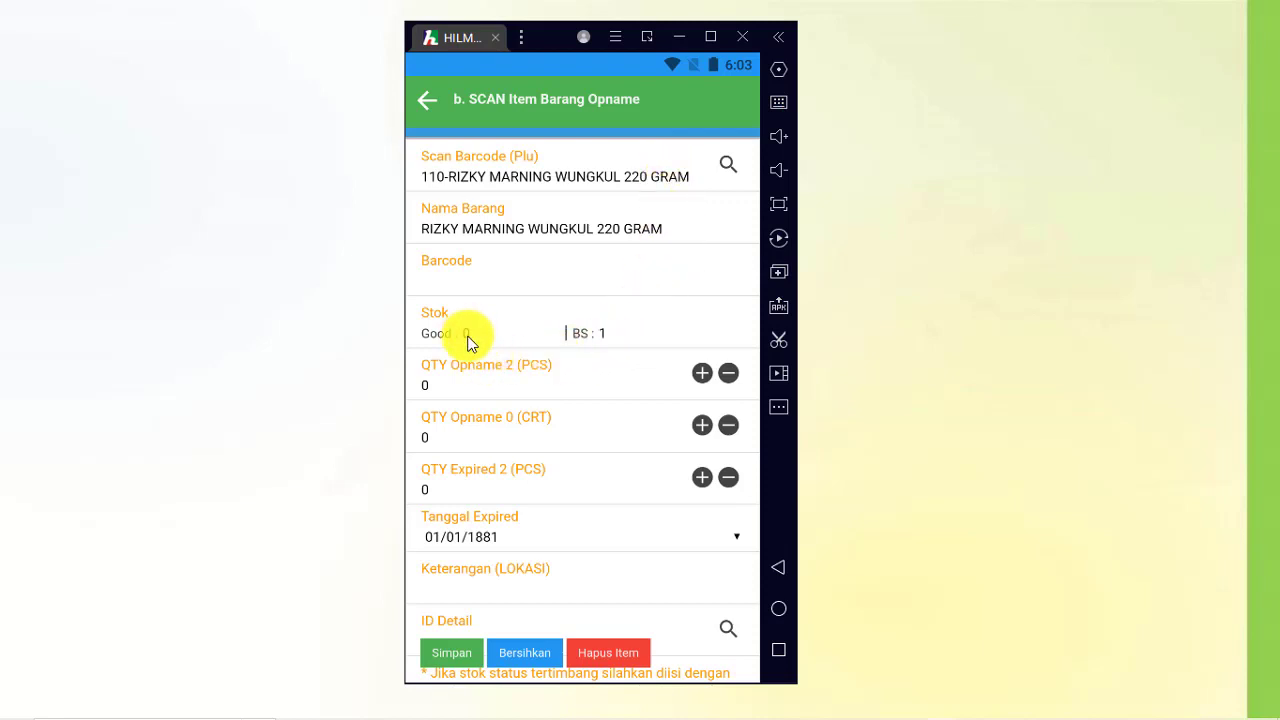
Step: Set QTY Opname 2 (PCS) of product 110 to 10 and save the counted item
{"action": "left_click", "coordinate": [521, 390]}
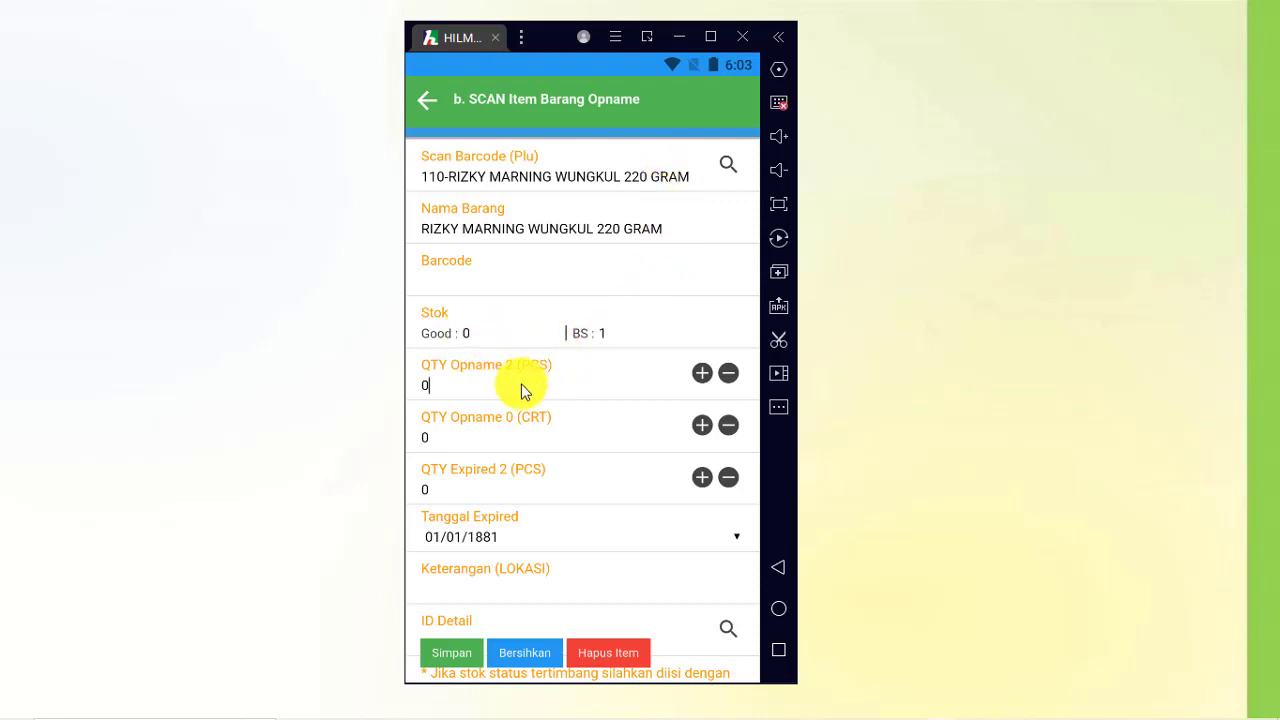
{"action": "key", "text": "BackSpace"}
{"action": "type", "text": "9"}
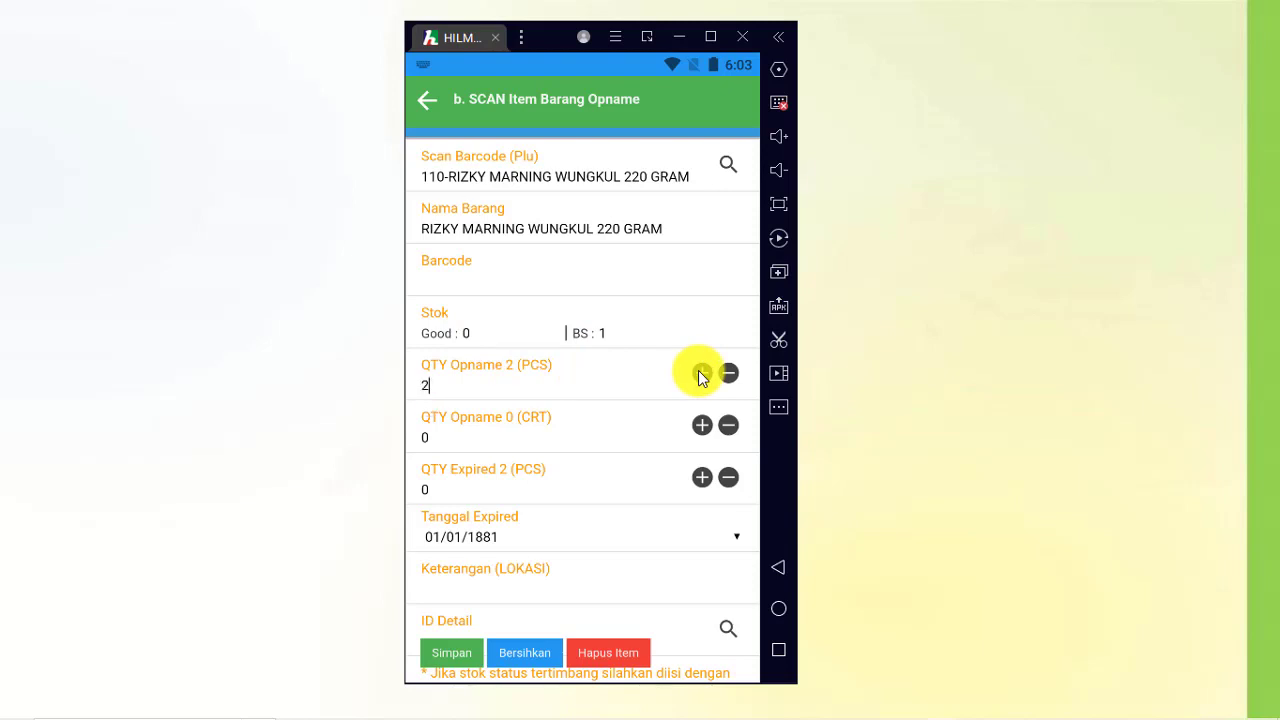
{"action": "left_click", "coordinate": [700, 377]}
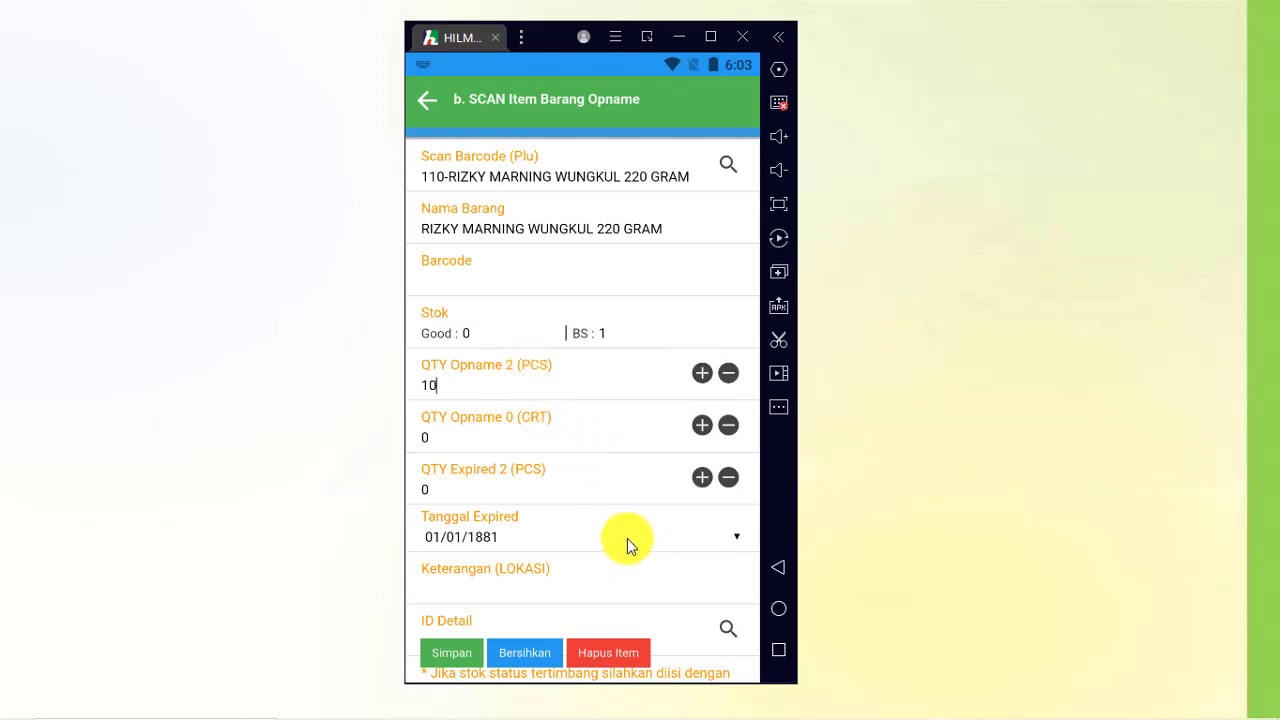
{"action": "left_click_drag", "start_coordinate": [627, 538], "coordinate": [631, 405]}
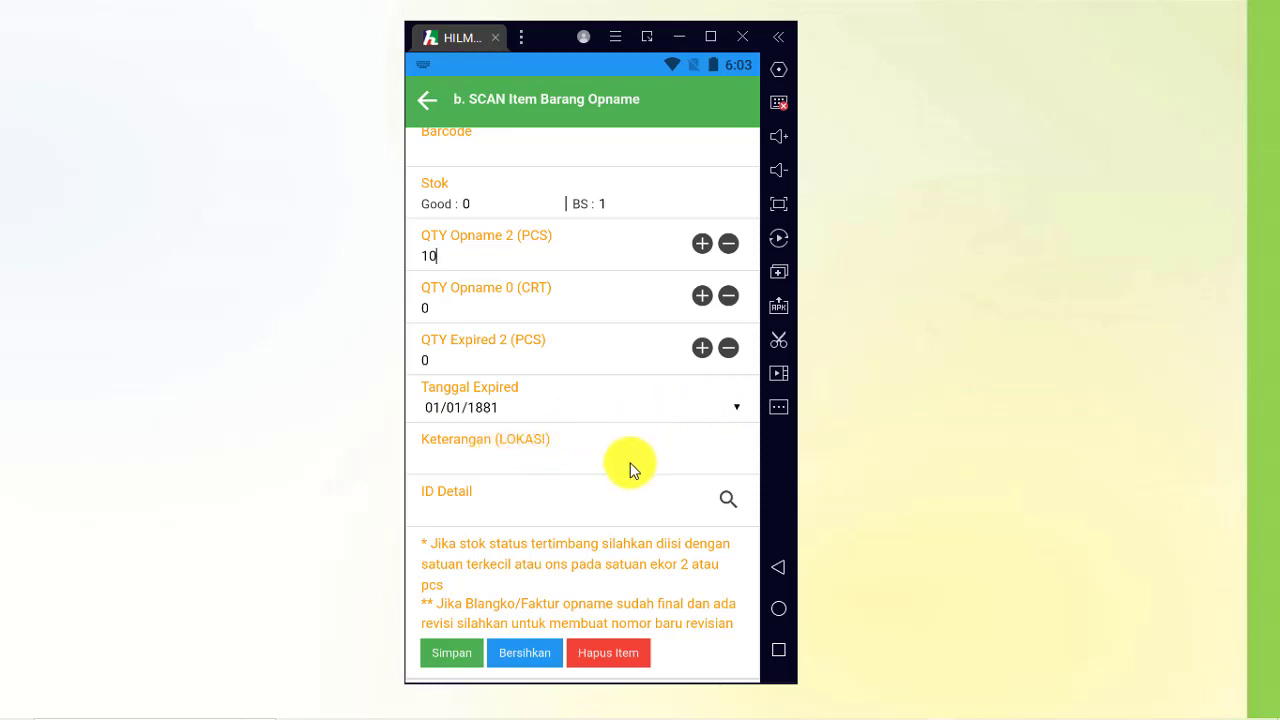
{"action": "left_click", "coordinate": [546, 448]}
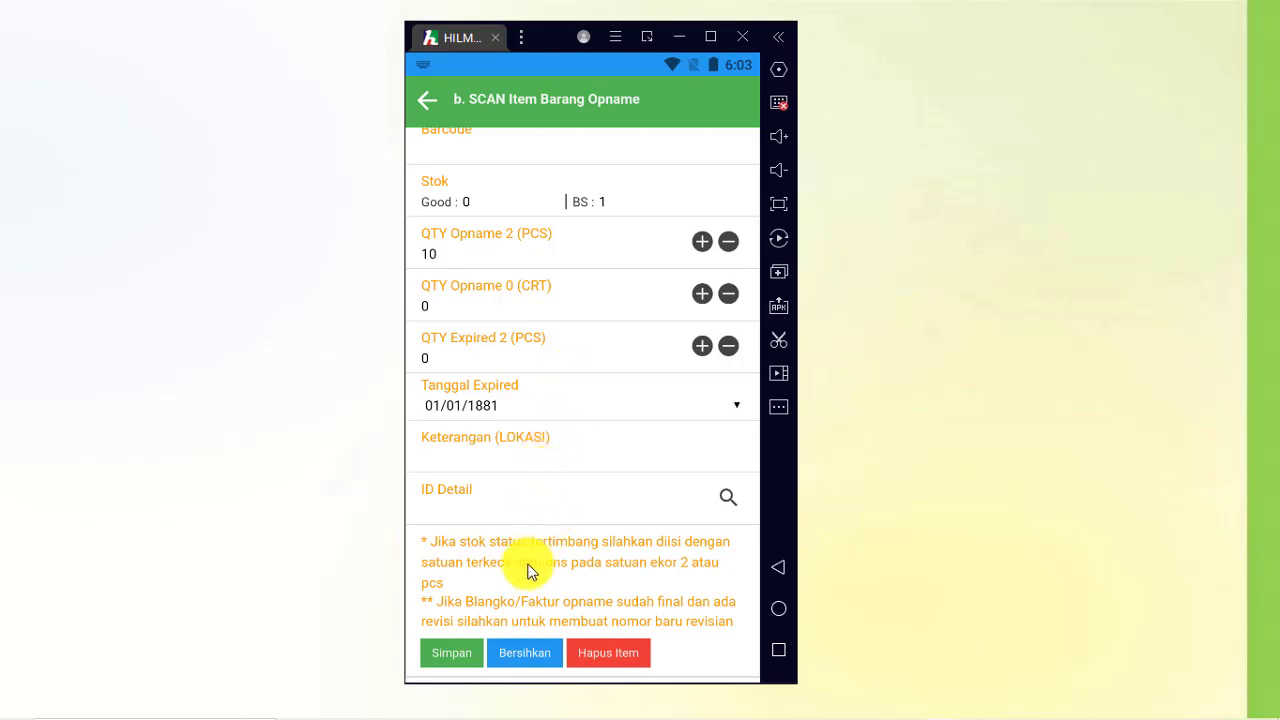
{"action": "left_click", "coordinate": [450, 656]}
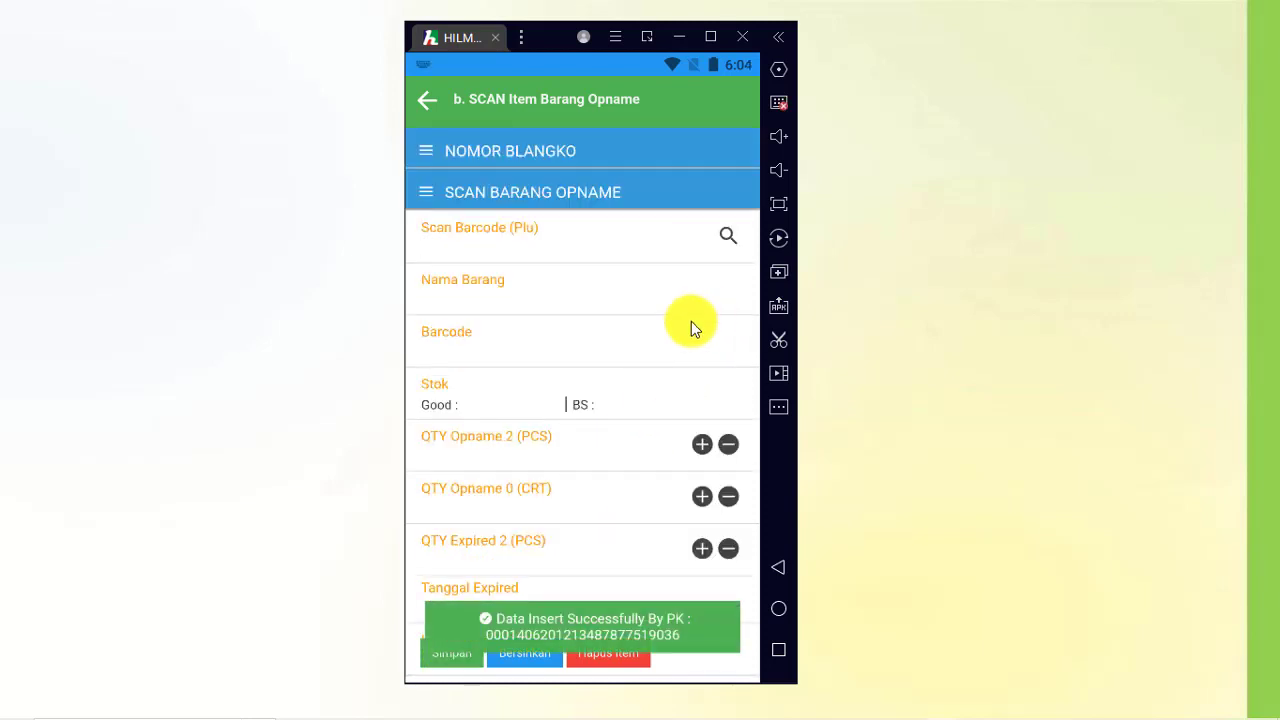
Step: Reopen the saved entry of product 110 through the ID Detail lookup to review its count
{"action": "left_click_drag", "start_coordinate": [645, 453], "coordinate": [657, 252]}
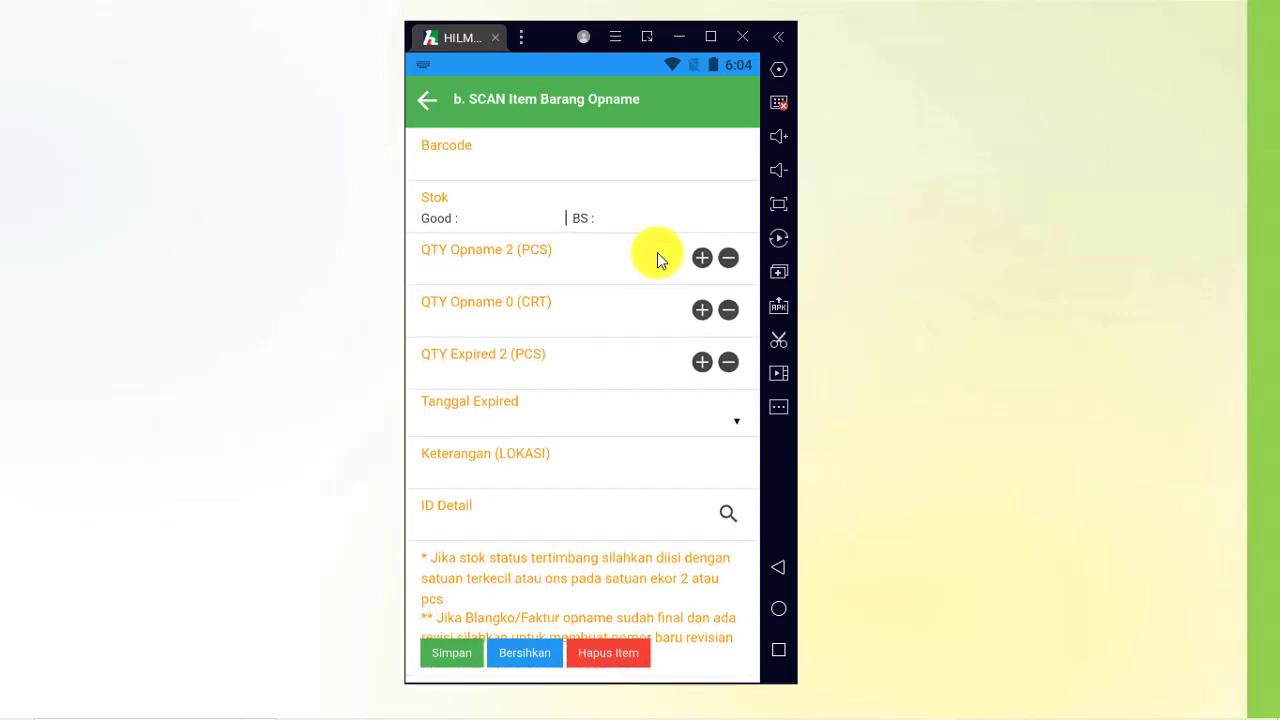
{"action": "left_click", "coordinate": [726, 514]}
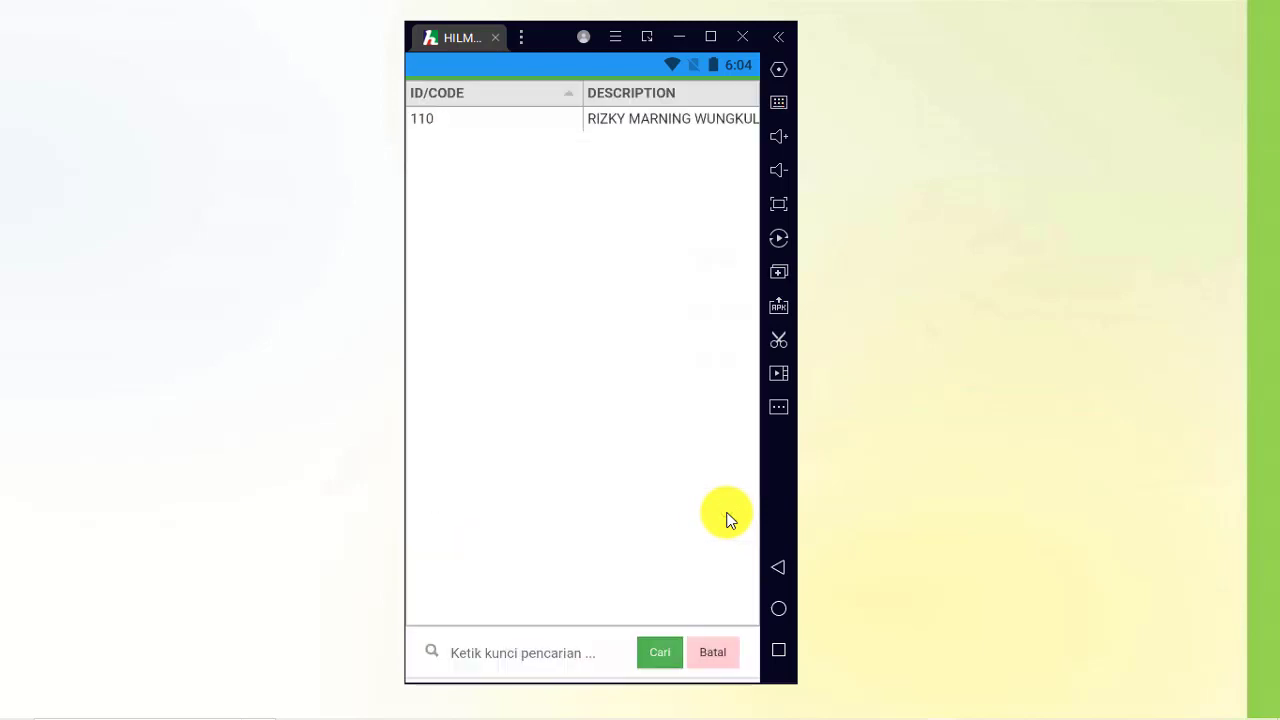
{"action": "left_click", "coordinate": [485, 116]}
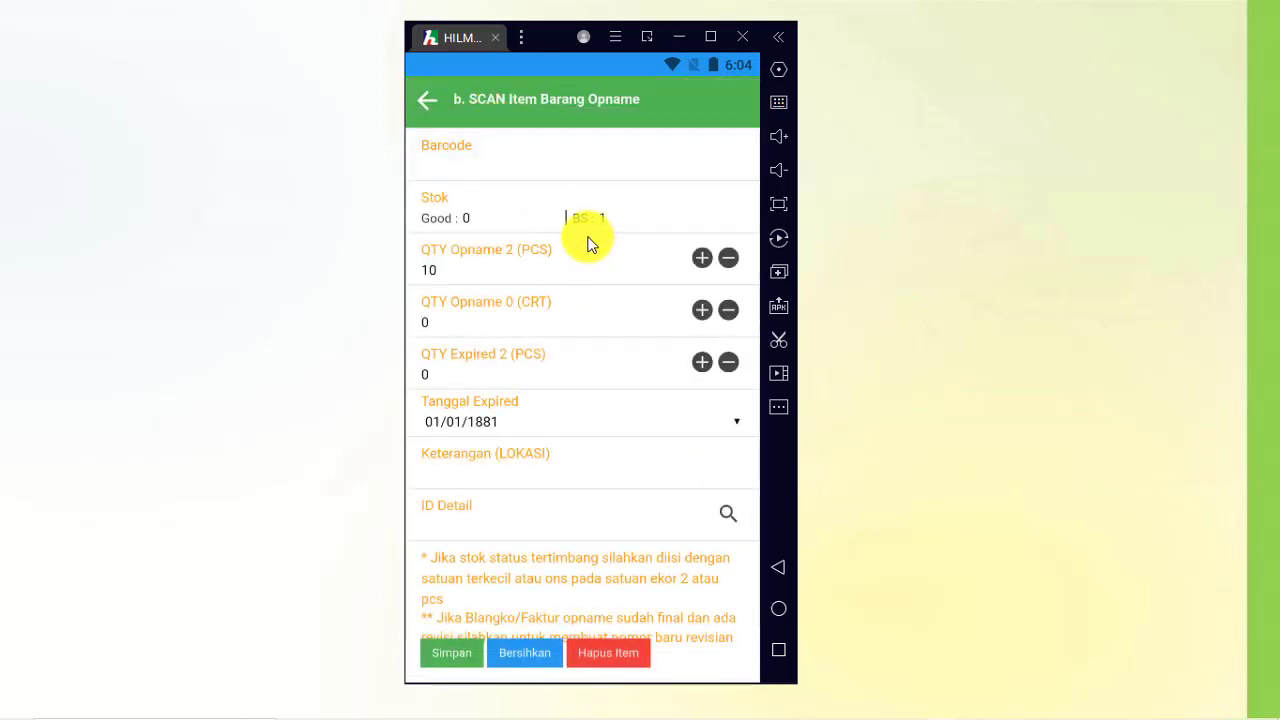
{"action": "left_click_drag", "start_coordinate": [590, 243], "coordinate": [578, 365]}
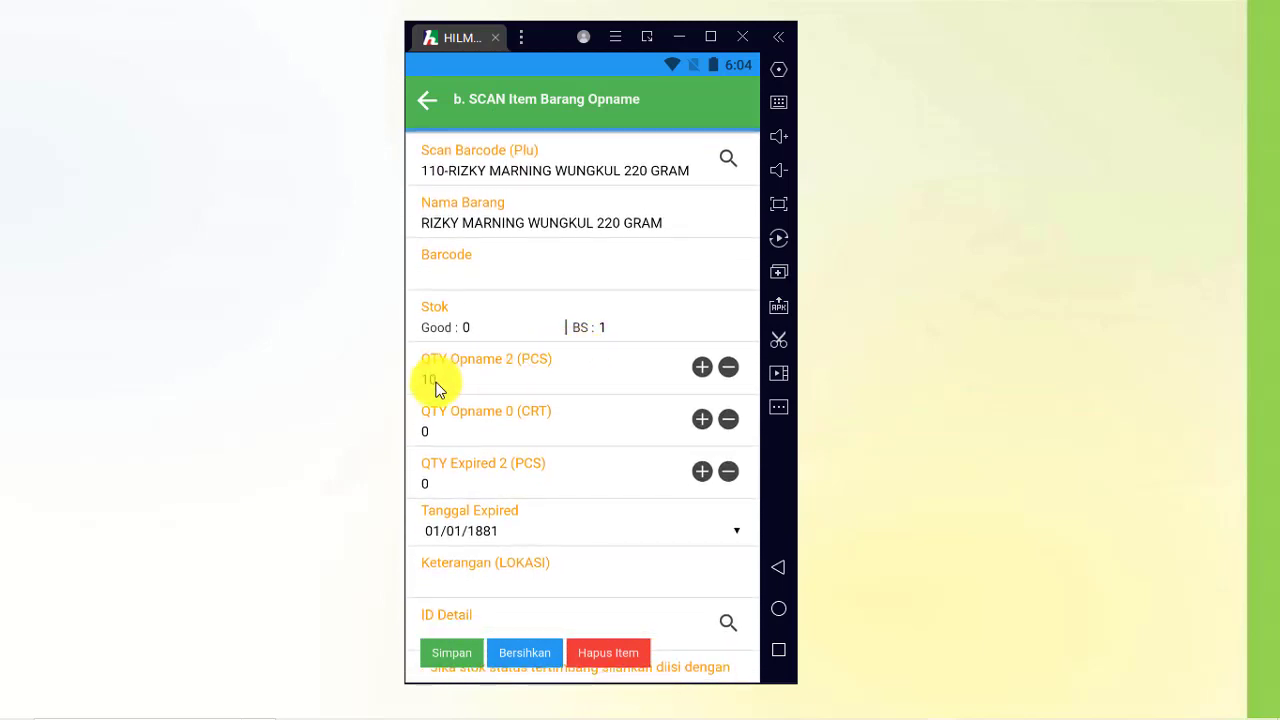
{"action": "scroll", "coordinate": [575, 395], "scroll_direction": "down", "scroll_amount": 1}
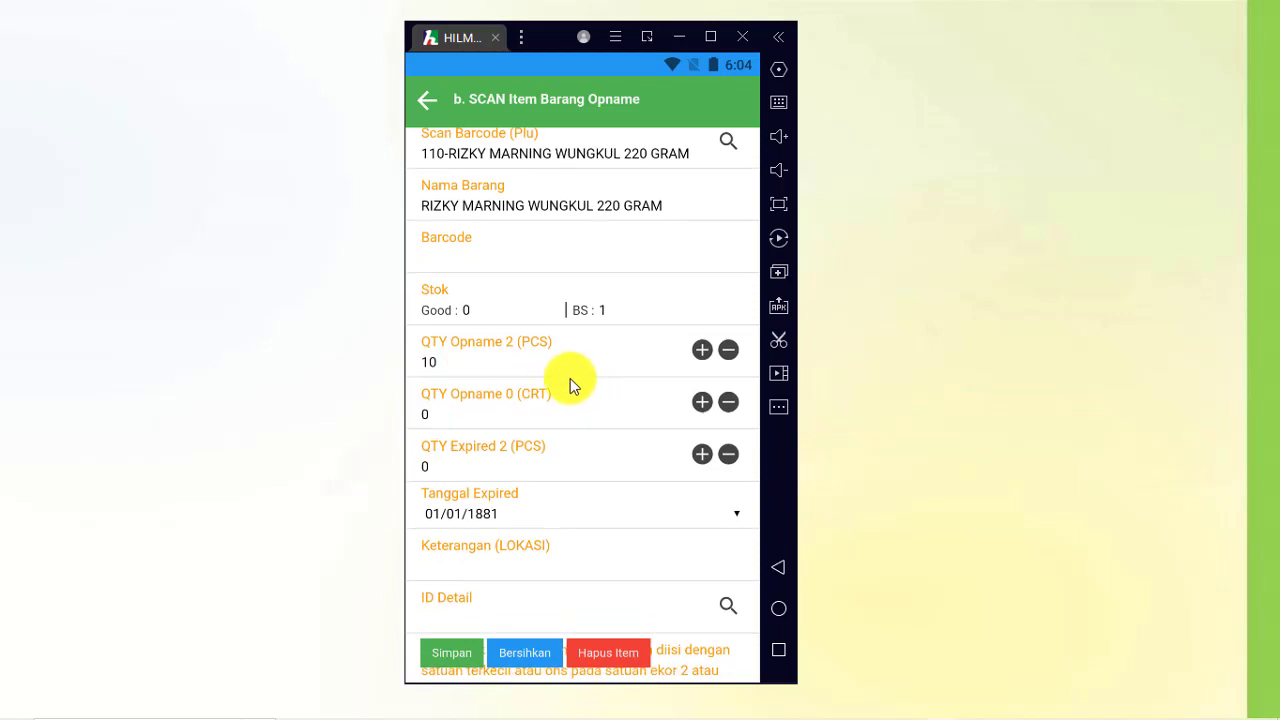
Step: Change QTY Opname 2 (PCS) of product 110 to 15 and save the edited item
{"action": "left_click", "coordinate": [704, 351]}
{"action": "key", "text": "BackSpace"}
{"action": "type", "text": "5"}
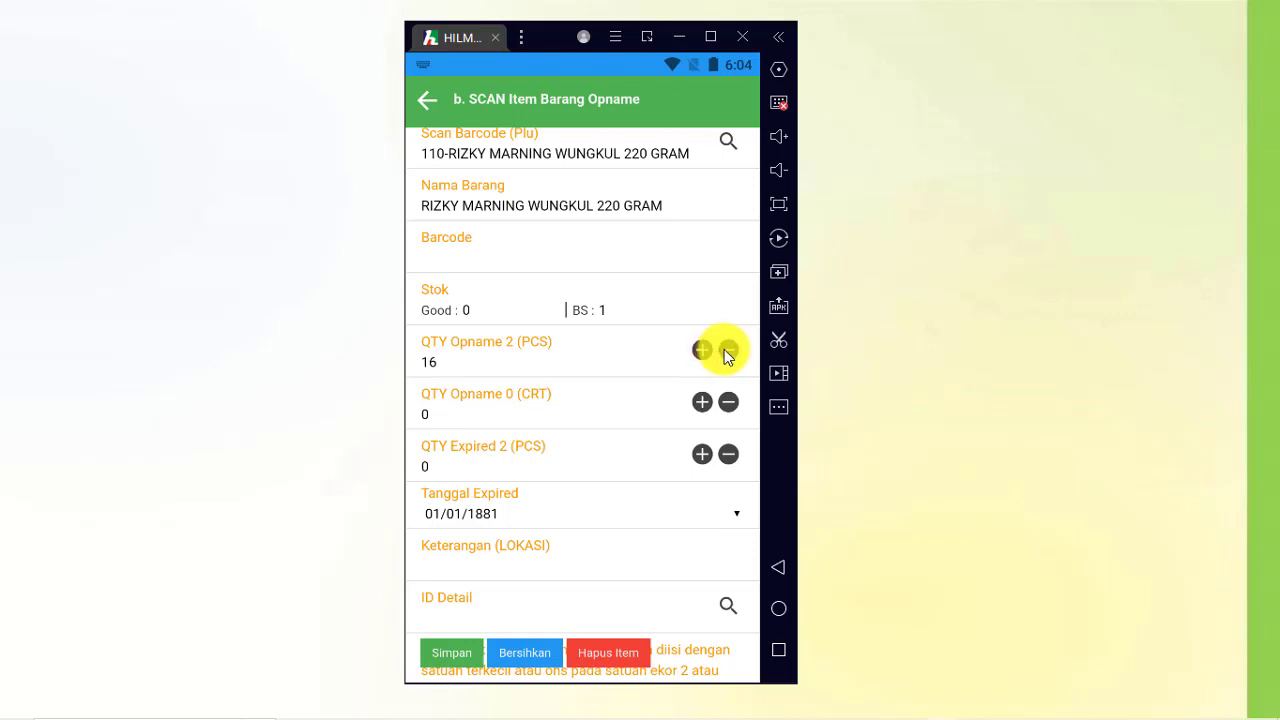
{"action": "left_click", "coordinate": [728, 351]}
{"action": "left_click_drag", "start_coordinate": [616, 418], "coordinate": [620, 364]}
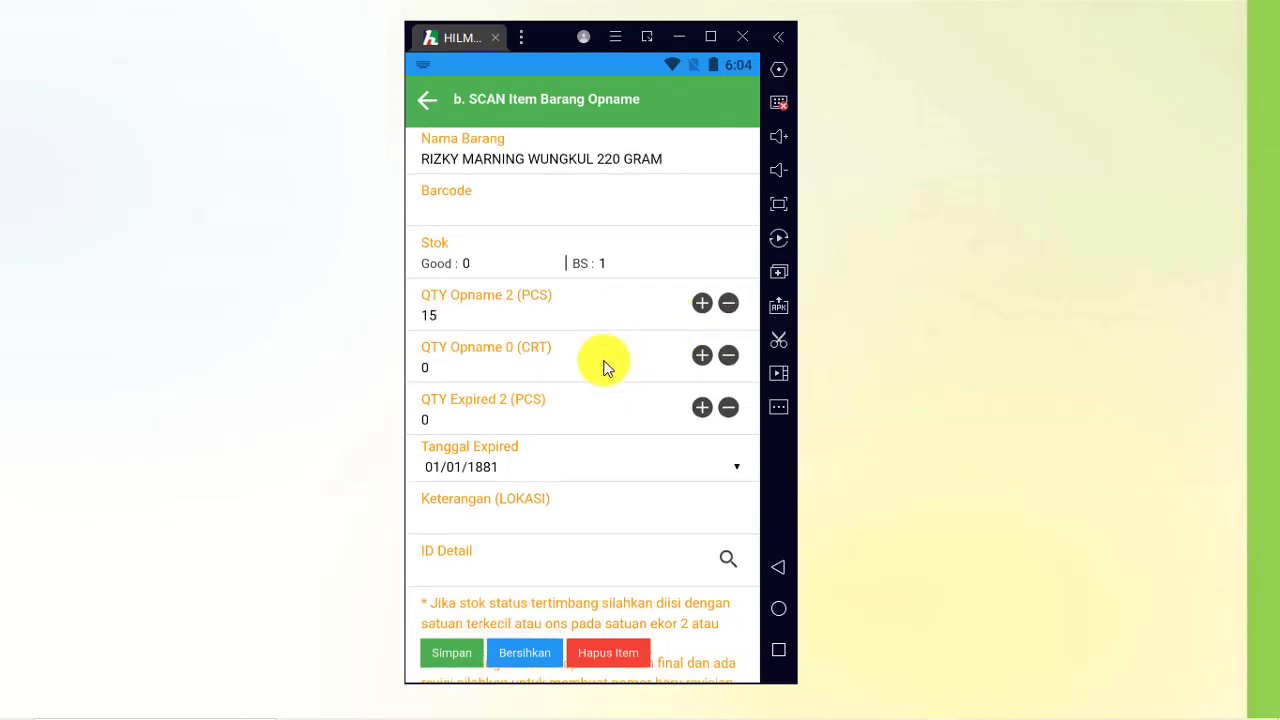
{"action": "left_click_drag", "start_coordinate": [604, 368], "coordinate": [609, 306]}
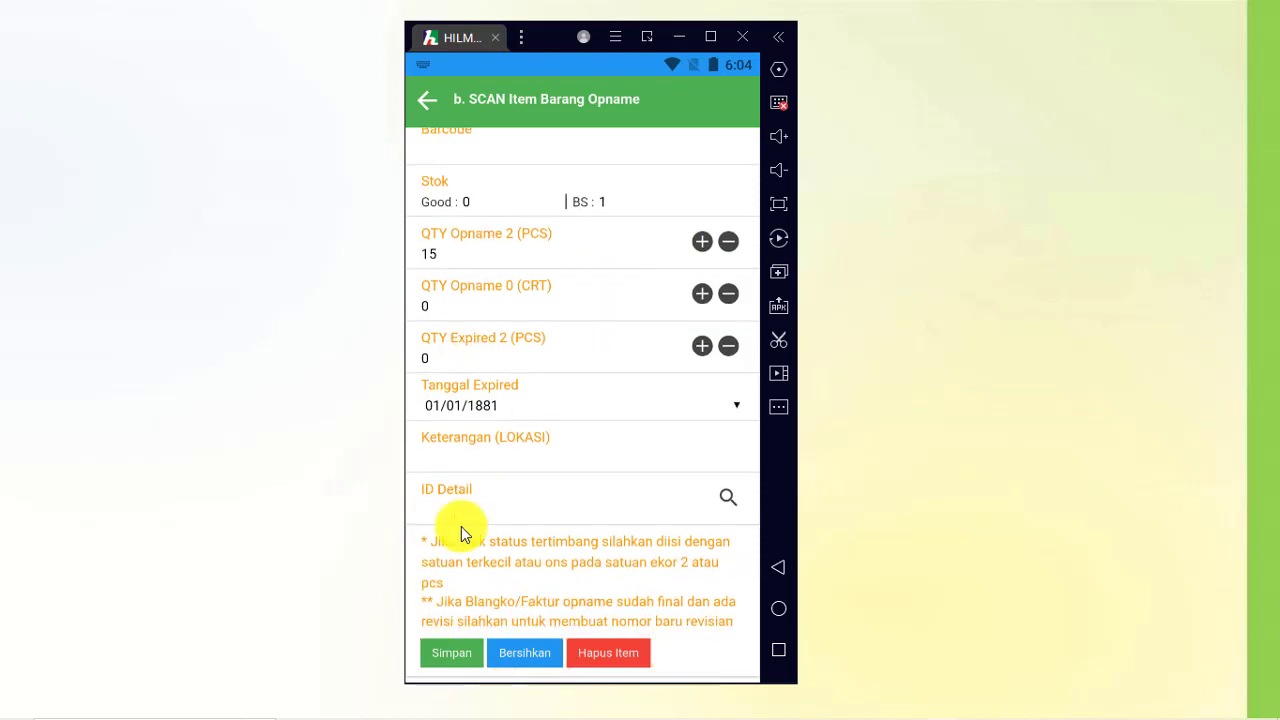
{"action": "left_click", "coordinate": [452, 653]}
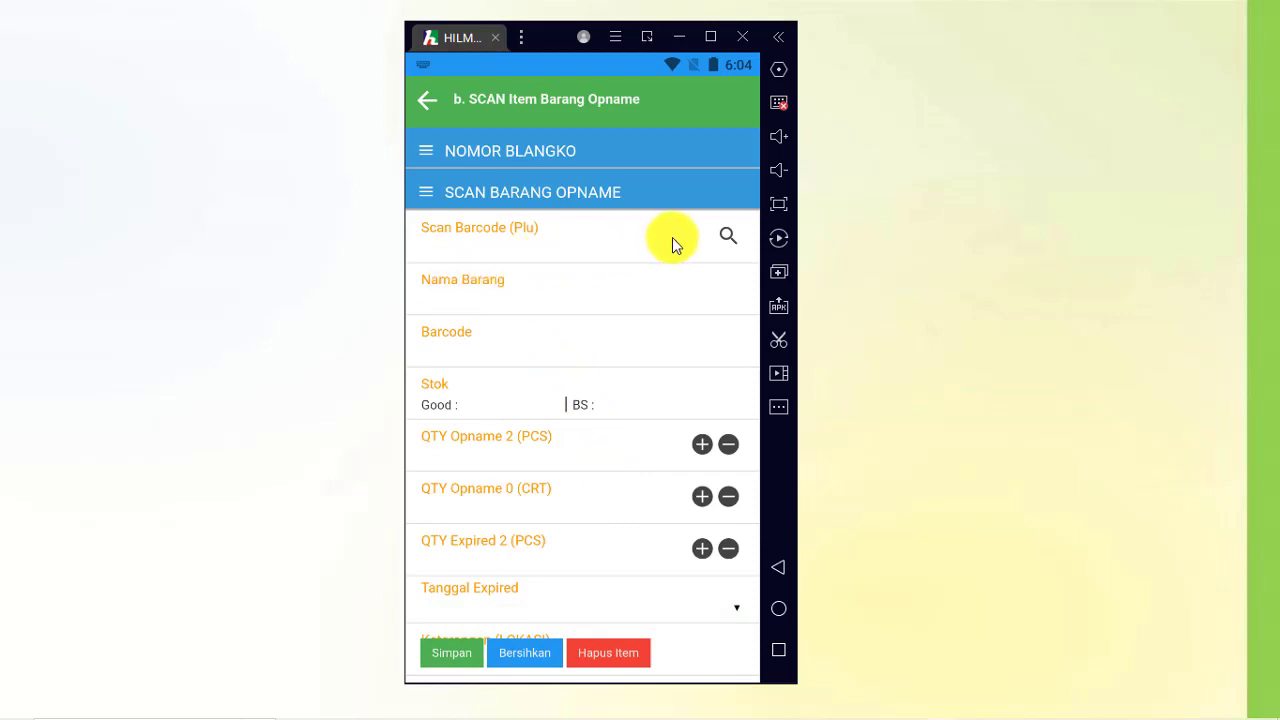
Step: Search the product lookup for "bis" and load product 113, BISKUAT COKELAT 10G, into the opname item form
{"action": "left_click", "coordinate": [727, 235]}
{"action": "left_click", "coordinate": [727, 235]}
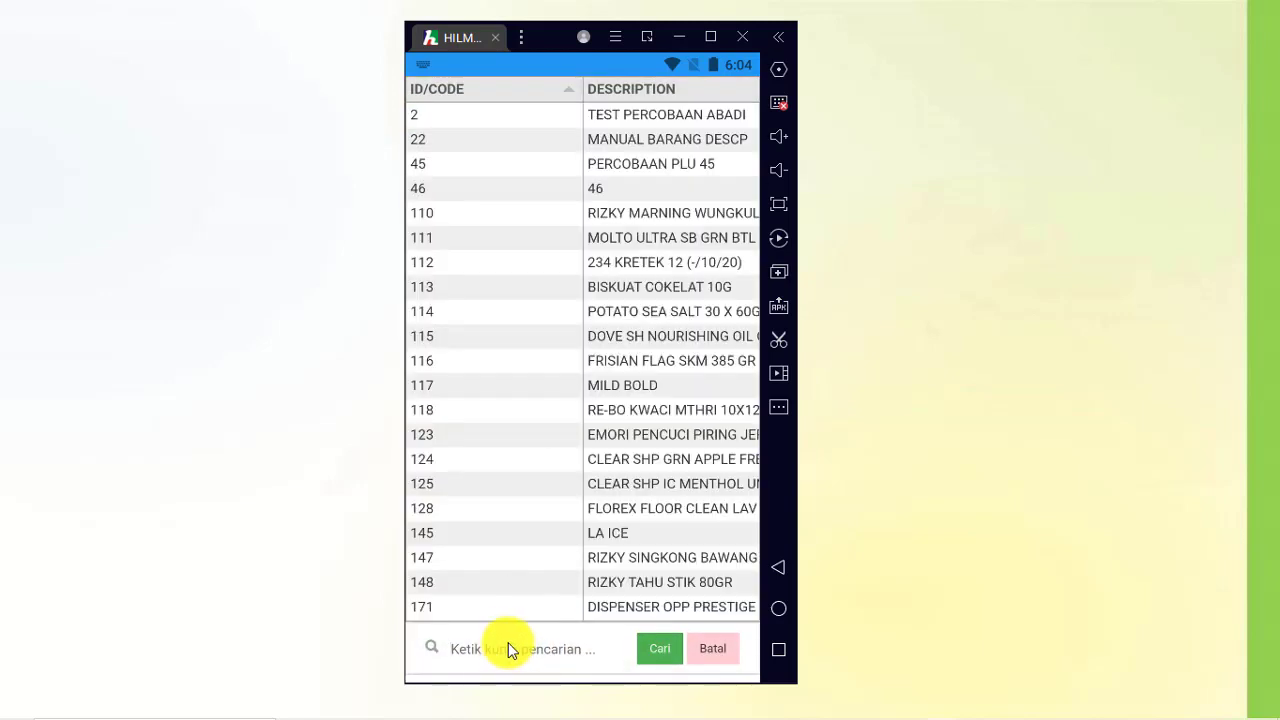
{"action": "type", "text": "bis"}
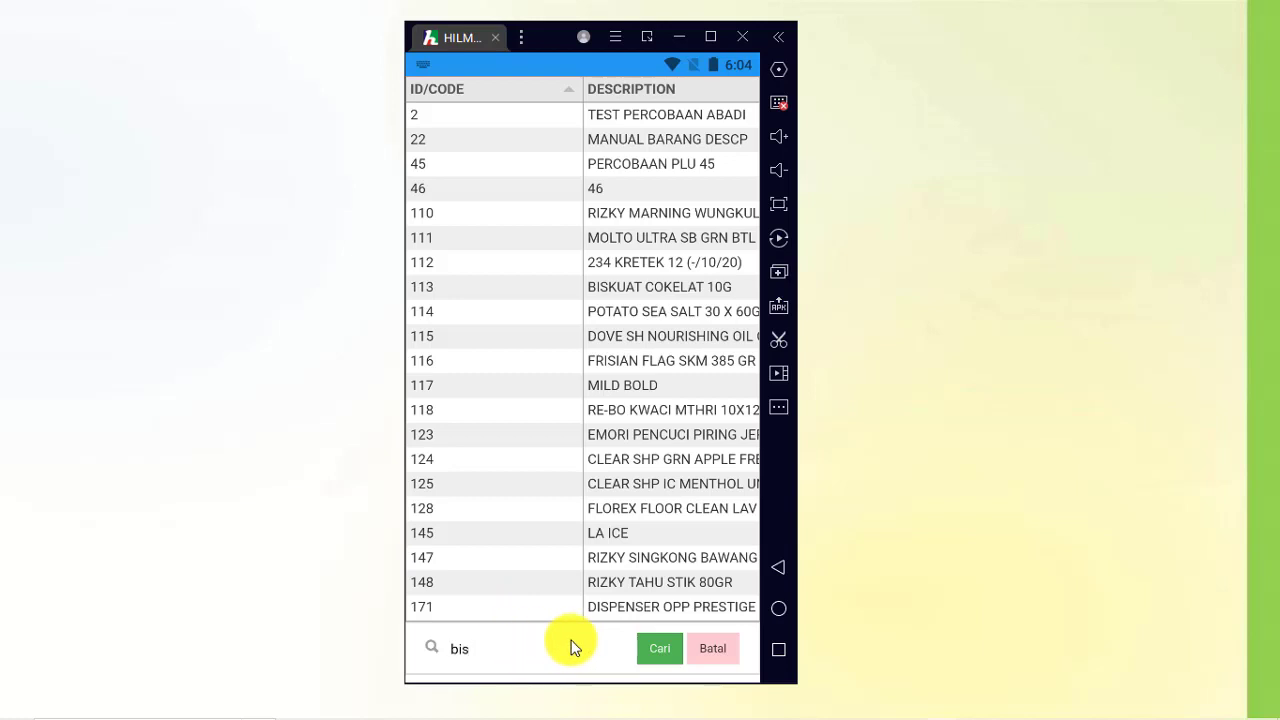
{"action": "left_click", "coordinate": [651, 646]}
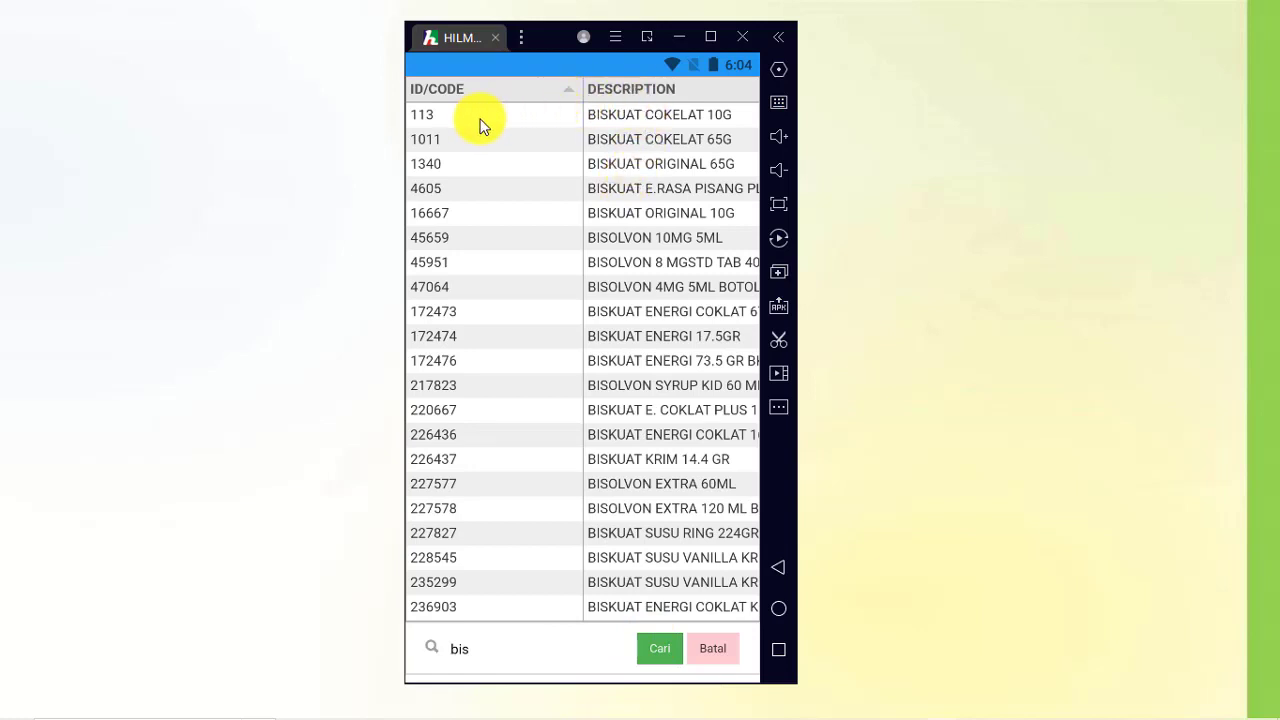
{"action": "left_click", "coordinate": [429, 116]}
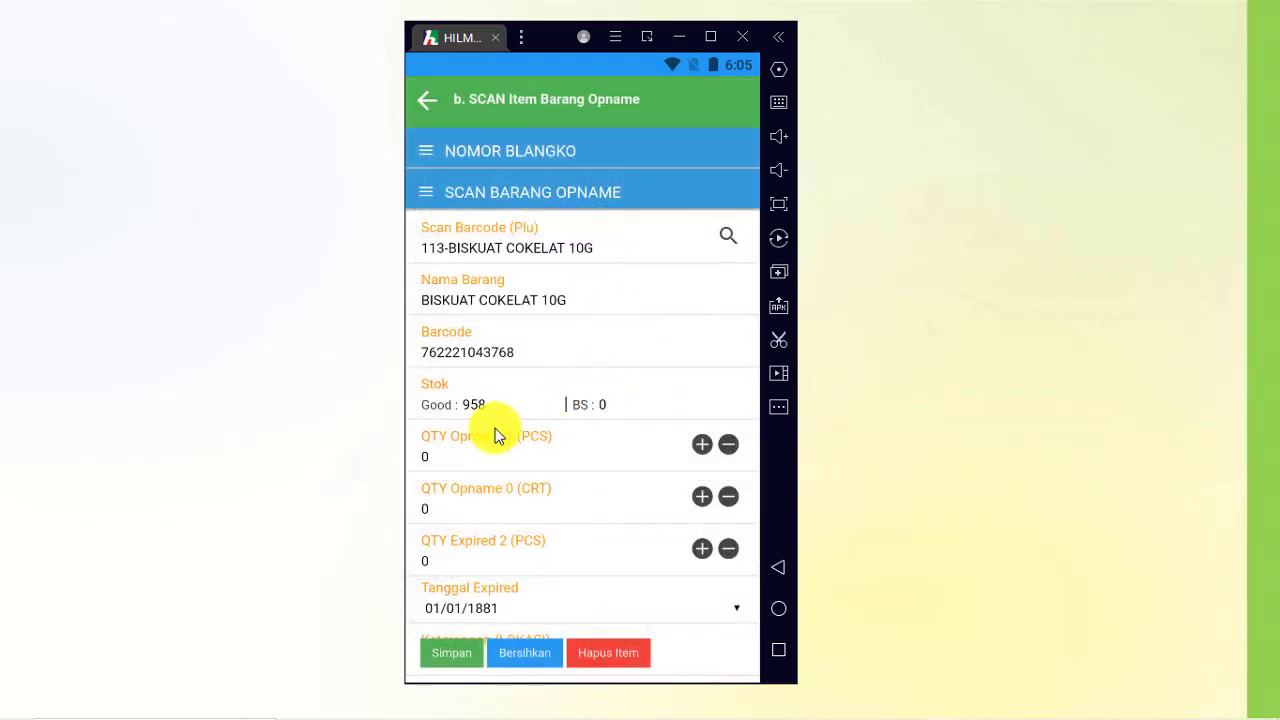
Step: Set QTY Opname 2 (PCS) of BISKUAT COKELAT 10G to 958
{"action": "left_click_drag", "start_coordinate": [508, 427], "coordinate": [523, 337]}
{"action": "left_click", "coordinate": [510, 378]}
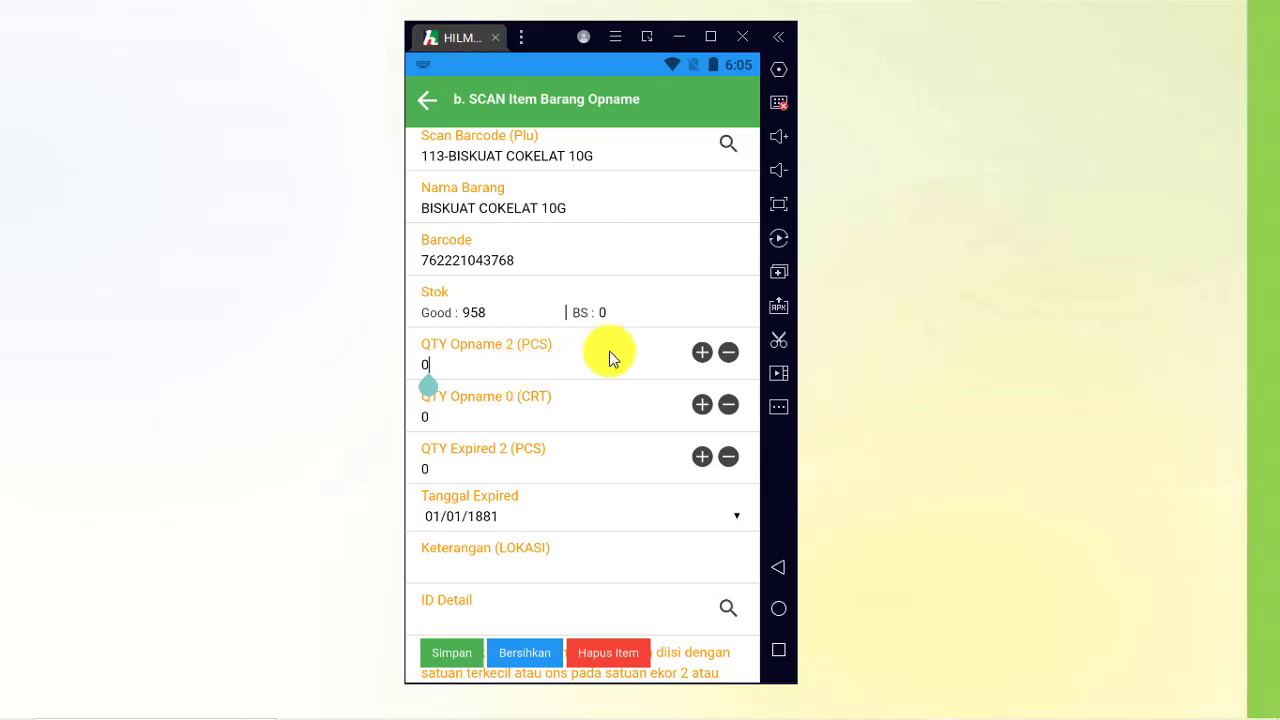
{"action": "key", "text": "BackSpace"}
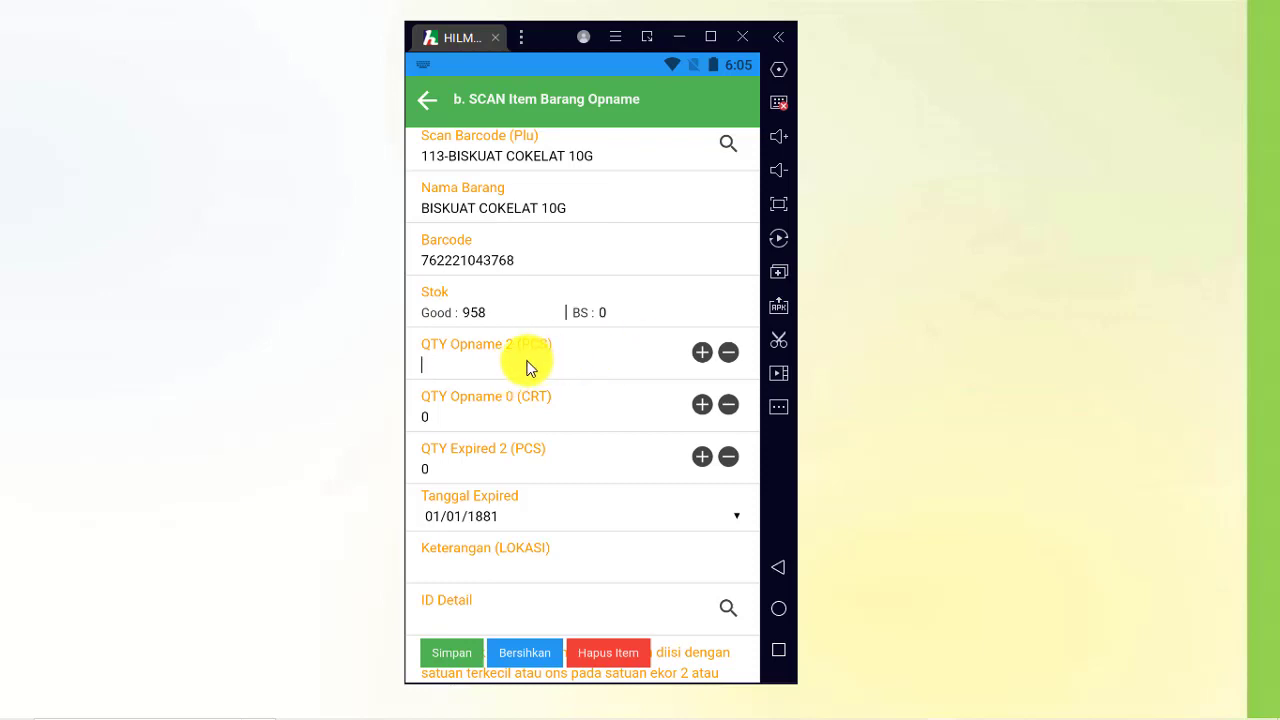
{"action": "type", "text": "958"}
{"action": "scroll", "coordinate": [565, 471], "scroll_direction": "down", "scroll_amount": 2}
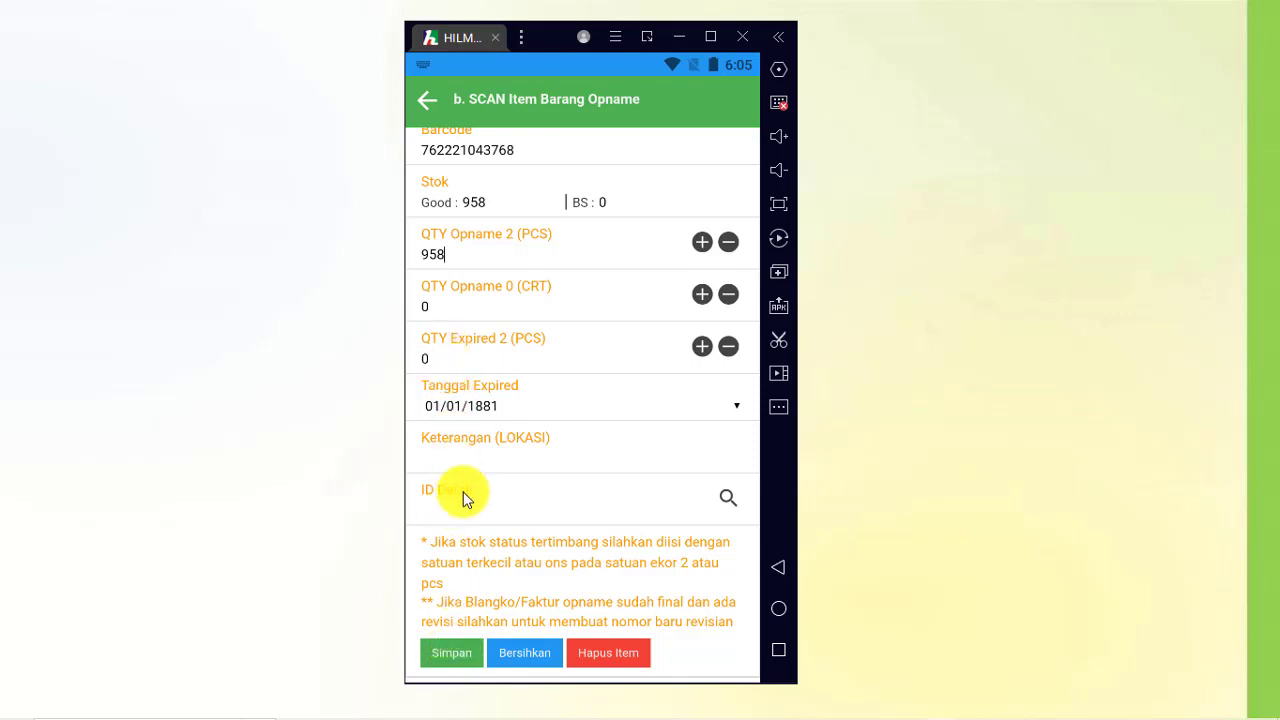
Step: Enter "so lewat tp" as Keterangan (LOKASI), save the counted item, and leave the item scan form
{"action": "left_click", "coordinate": [464, 463]}
{"action": "type", "text": "sto"}
{"action": "key", "text": "BackSpace"}
{"action": "key", "text": "BackSpace"}
{"action": "type", "text": "o lewat tp"}
{"action": "left_click", "coordinate": [450, 658]}
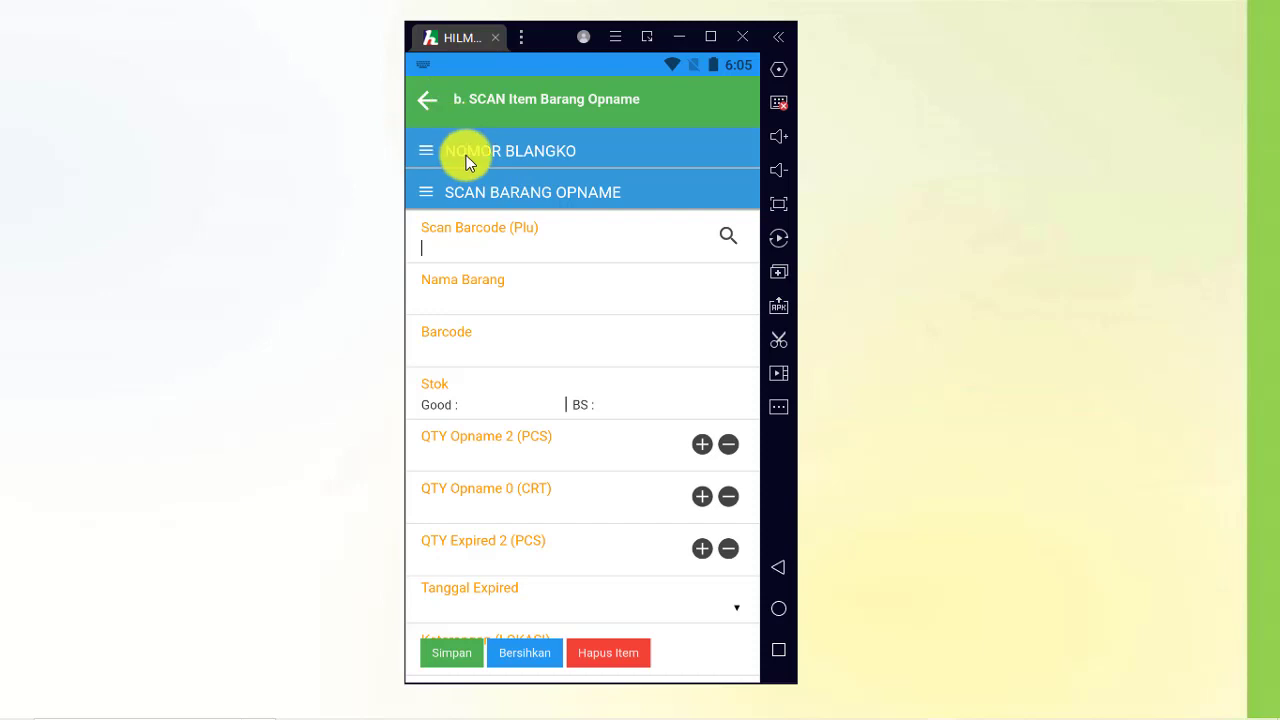
{"action": "left_click", "coordinate": [431, 106]}
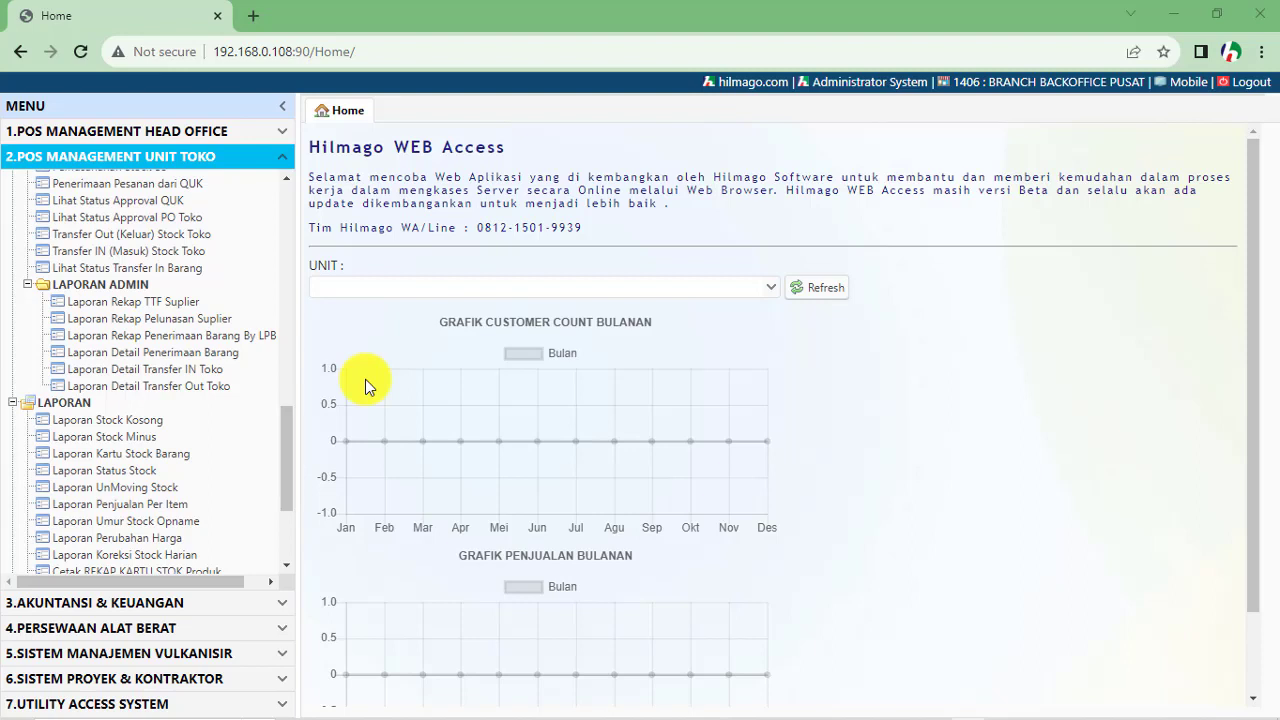
Step: Switch to Hilmago WEB Access and open the Input Stock Opname Toko form under POS Management Unit Toko
{"action": "scroll", "coordinate": [216, 310], "scroll_direction": "up", "scroll_amount": 2}
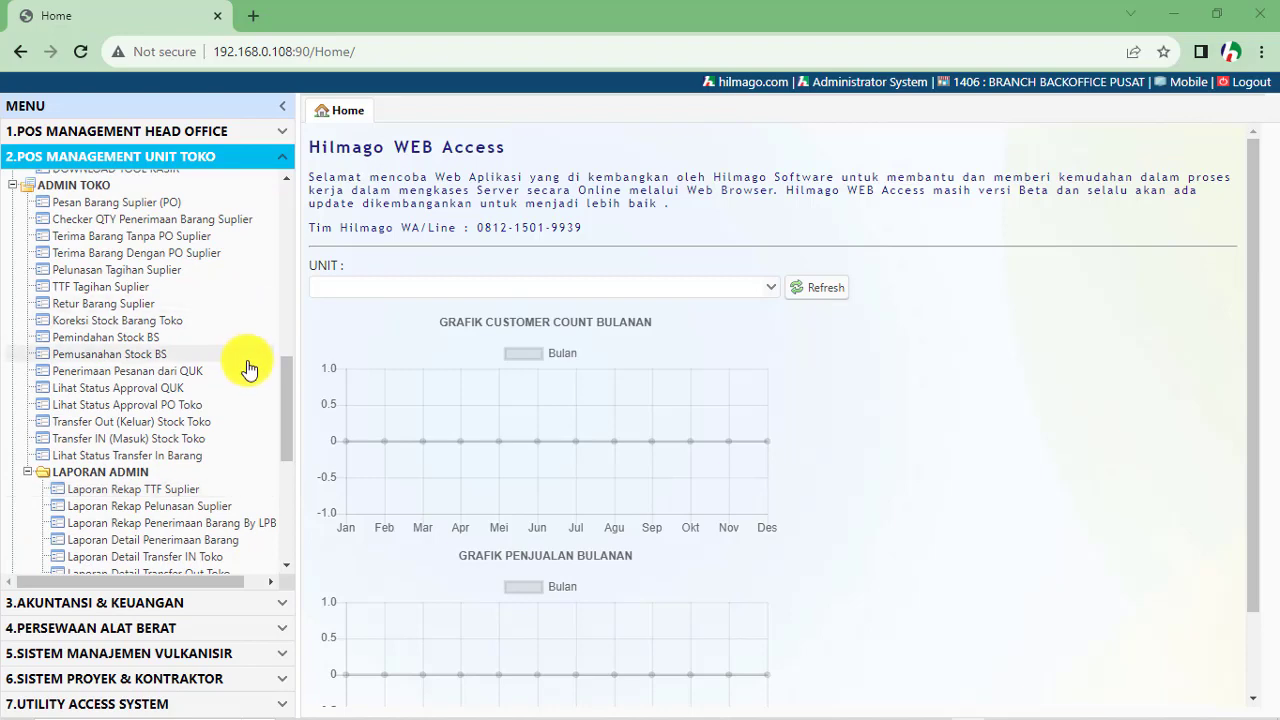
{"action": "scroll", "coordinate": [246, 363], "scroll_direction": "down", "scroll_amount": 3}
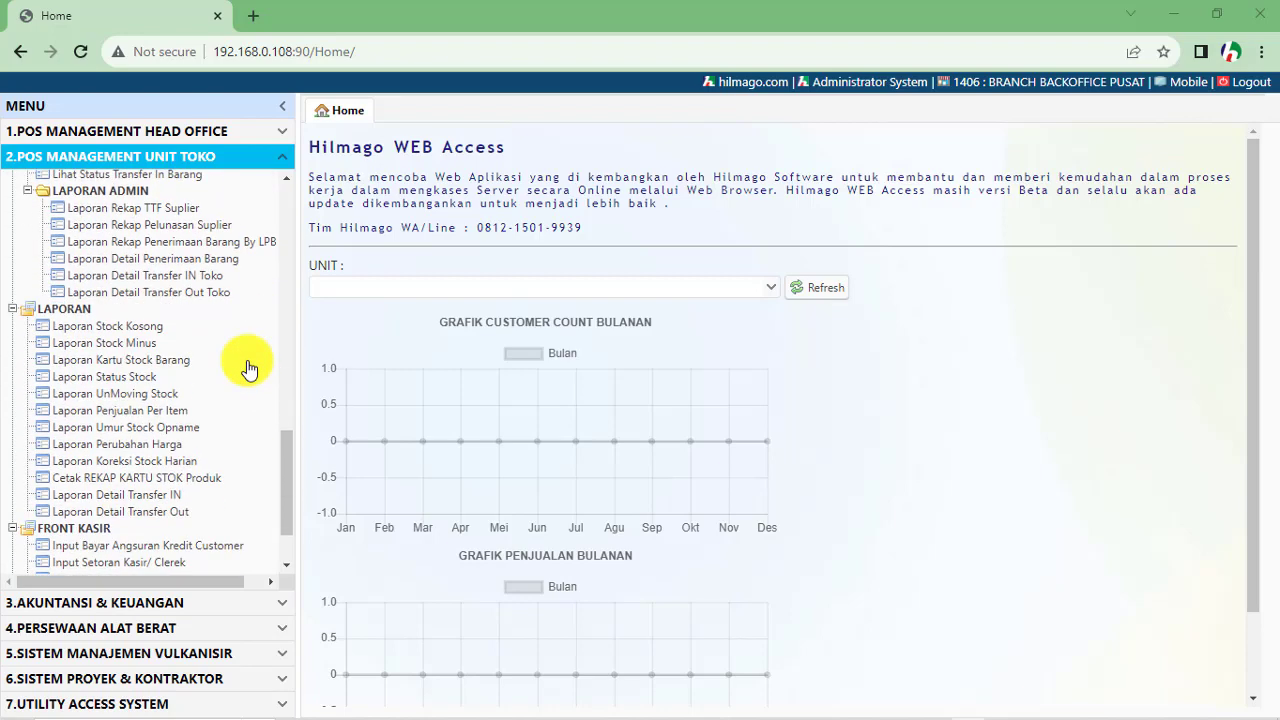
{"action": "scroll", "coordinate": [246, 366], "scroll_direction": "up", "scroll_amount": 4}
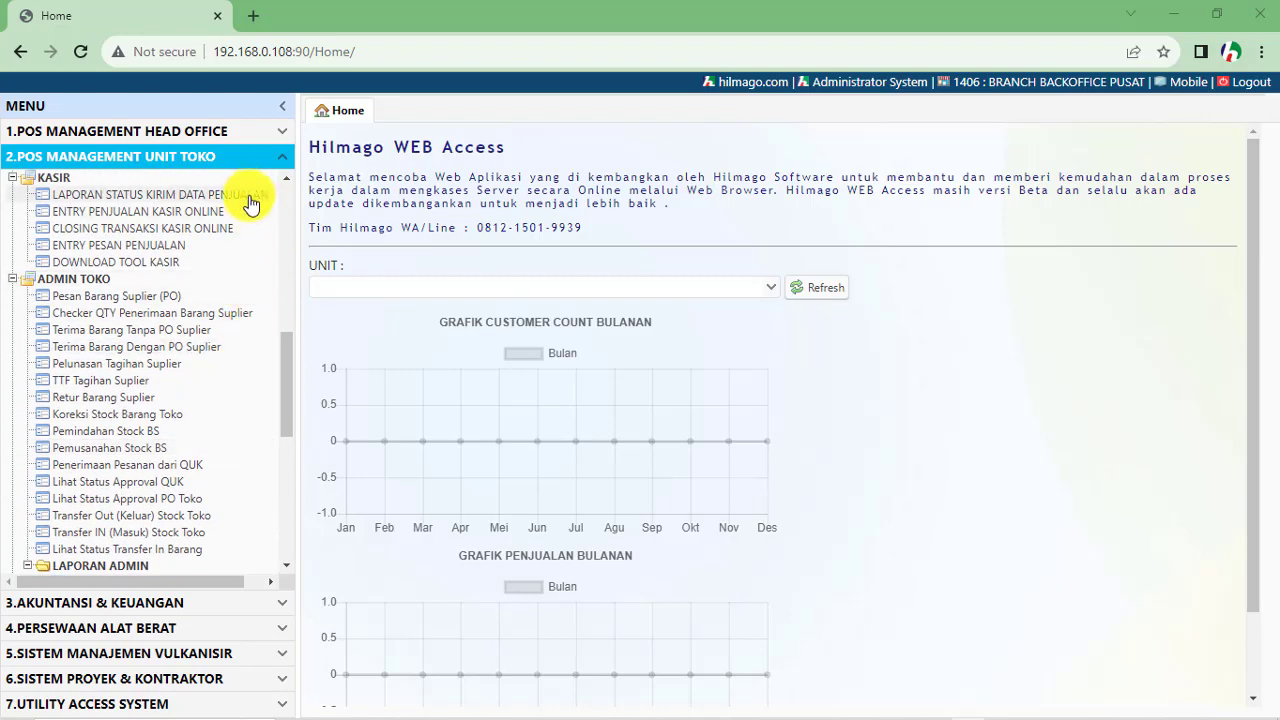
{"action": "scroll", "coordinate": [251, 300], "scroll_direction": "up", "scroll_amount": 3}
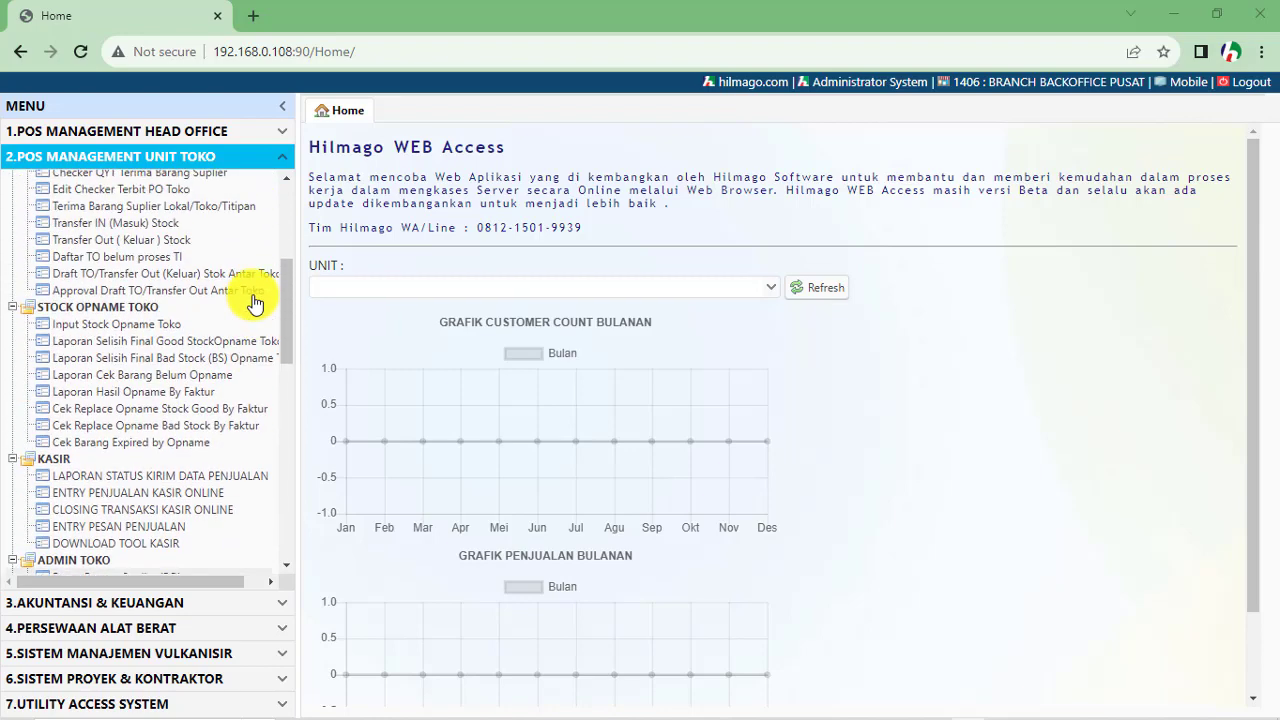
{"action": "left_click", "coordinate": [128, 326]}
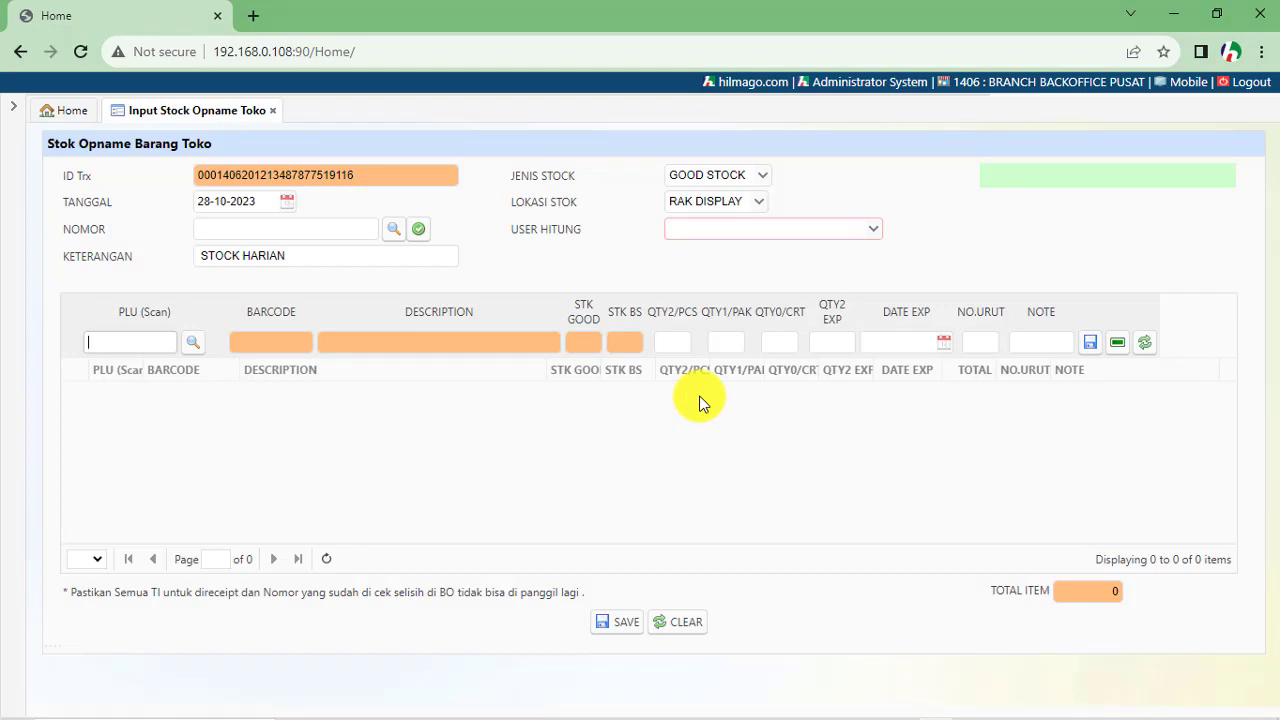
Step: Extend KETERANGAN to "STOCK HARIAN MELAUI WEB" and set USER HITUNG to Administrator System
{"action": "left_click", "coordinate": [371, 260]}
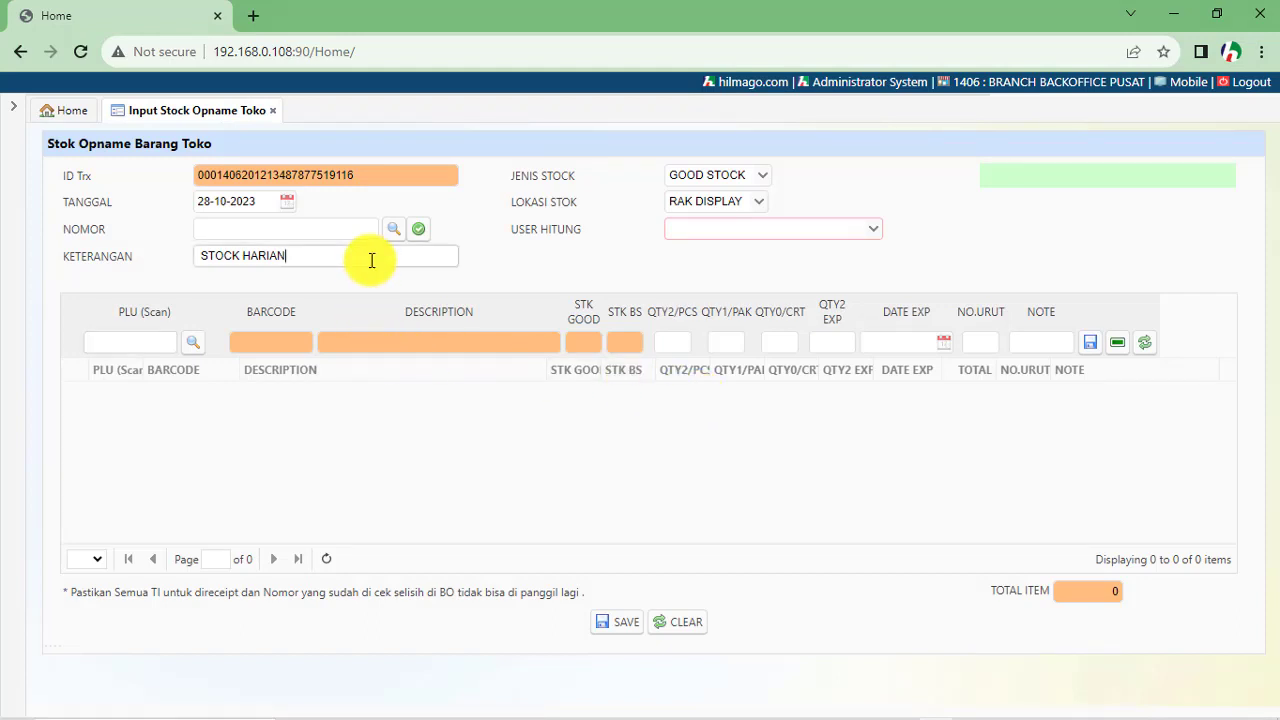
{"action": "type", "text": "MELAUI WEB"}
{"action": "left_click", "coordinate": [748, 230]}
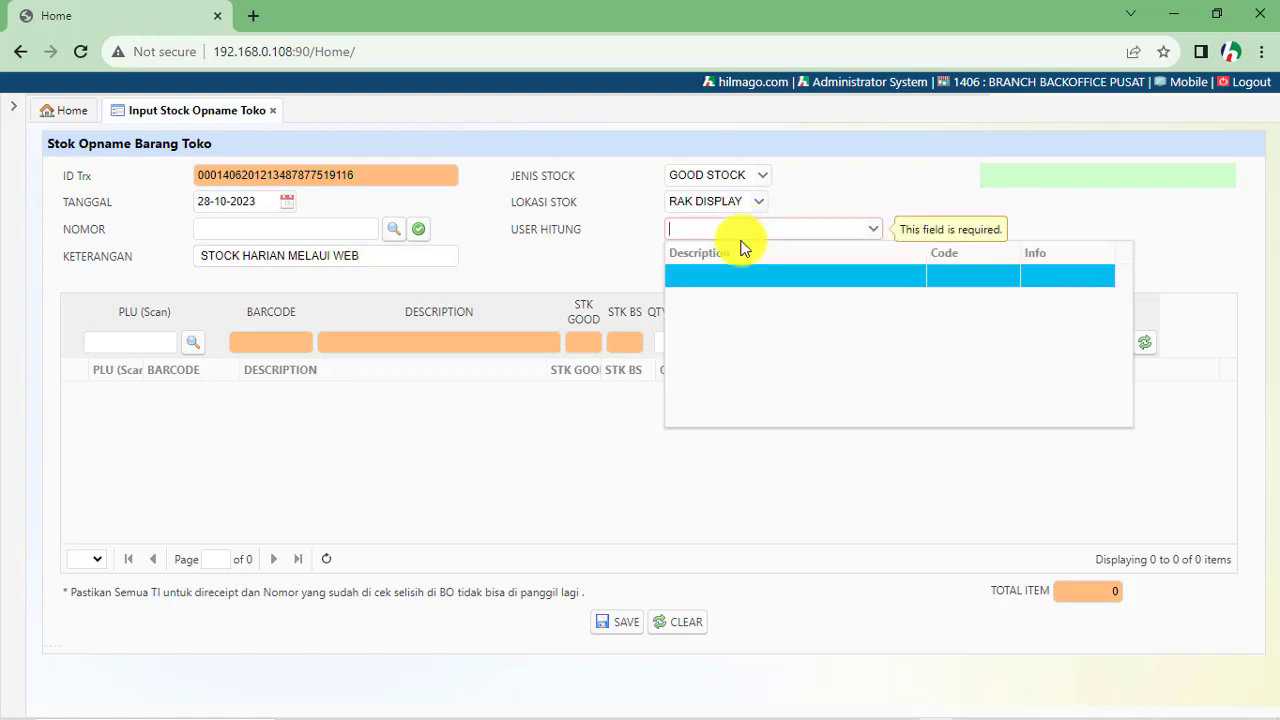
{"action": "type", "text": "?"}
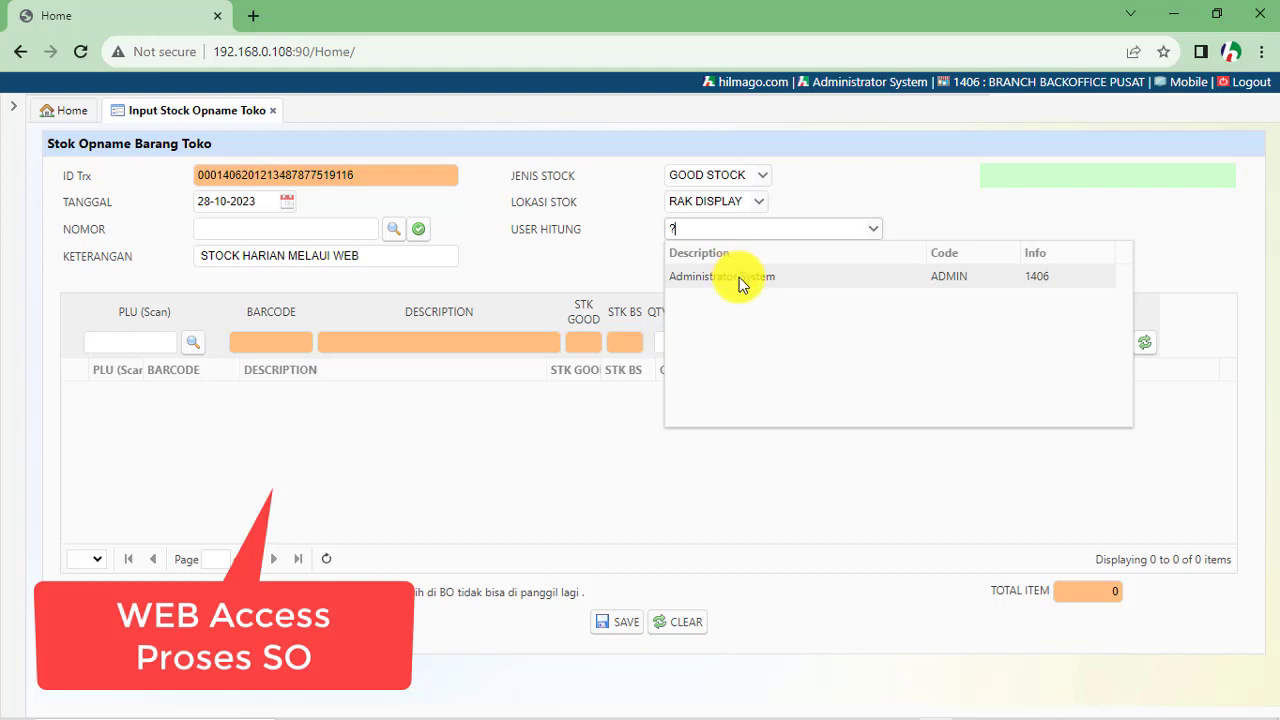
{"action": "left_click", "coordinate": [740, 284]}
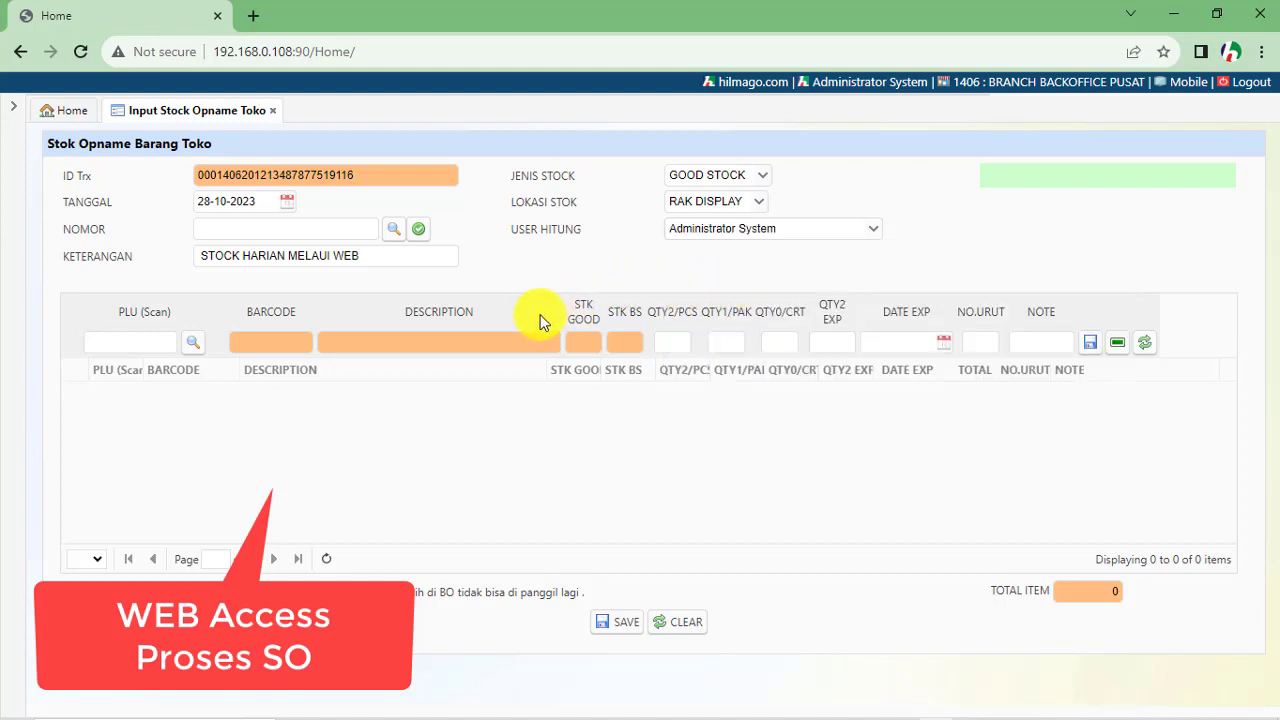
Step: Search the PLU lookup for "MIR" and load product 217809, MIRATONE HAIR COLOR 2BL N.BLACK, into the entry line
{"action": "left_click", "coordinate": [113, 343]}
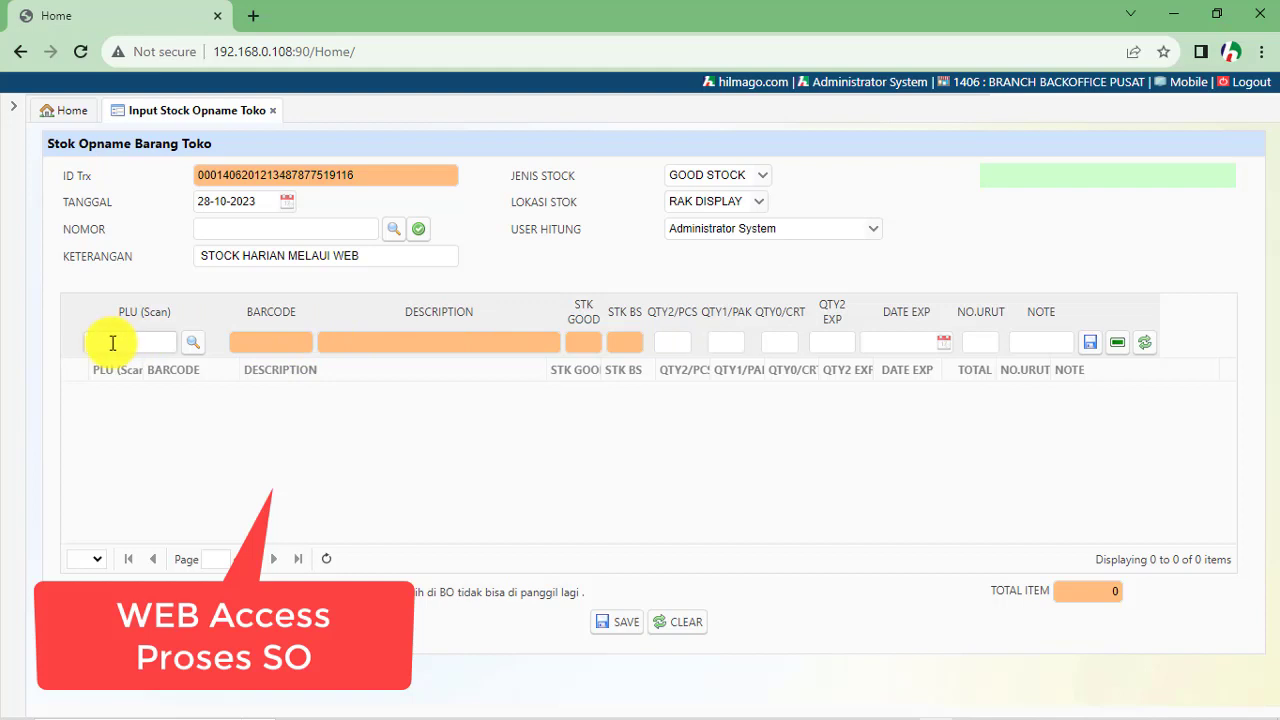
{"action": "left_click", "coordinate": [193, 342]}
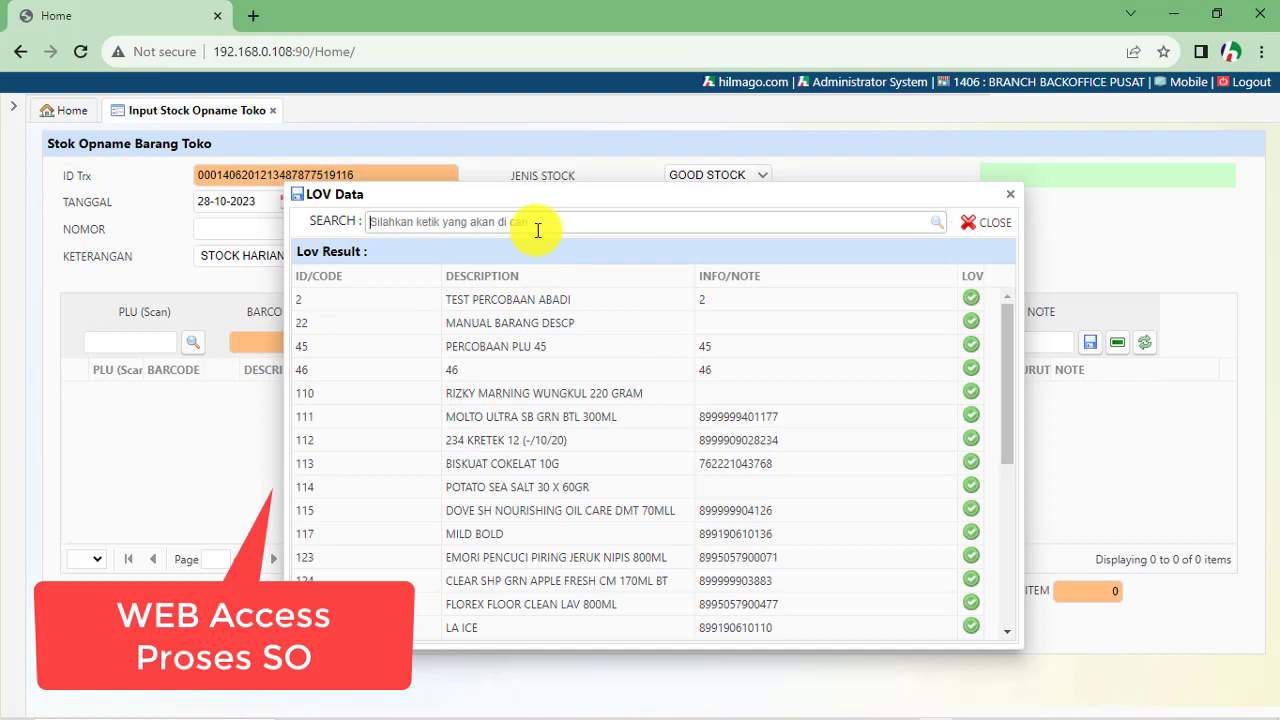
{"action": "type", "text": "B"}
{"action": "key", "text": "BackSpace"}
{"action": "type", "text": "MIR"}
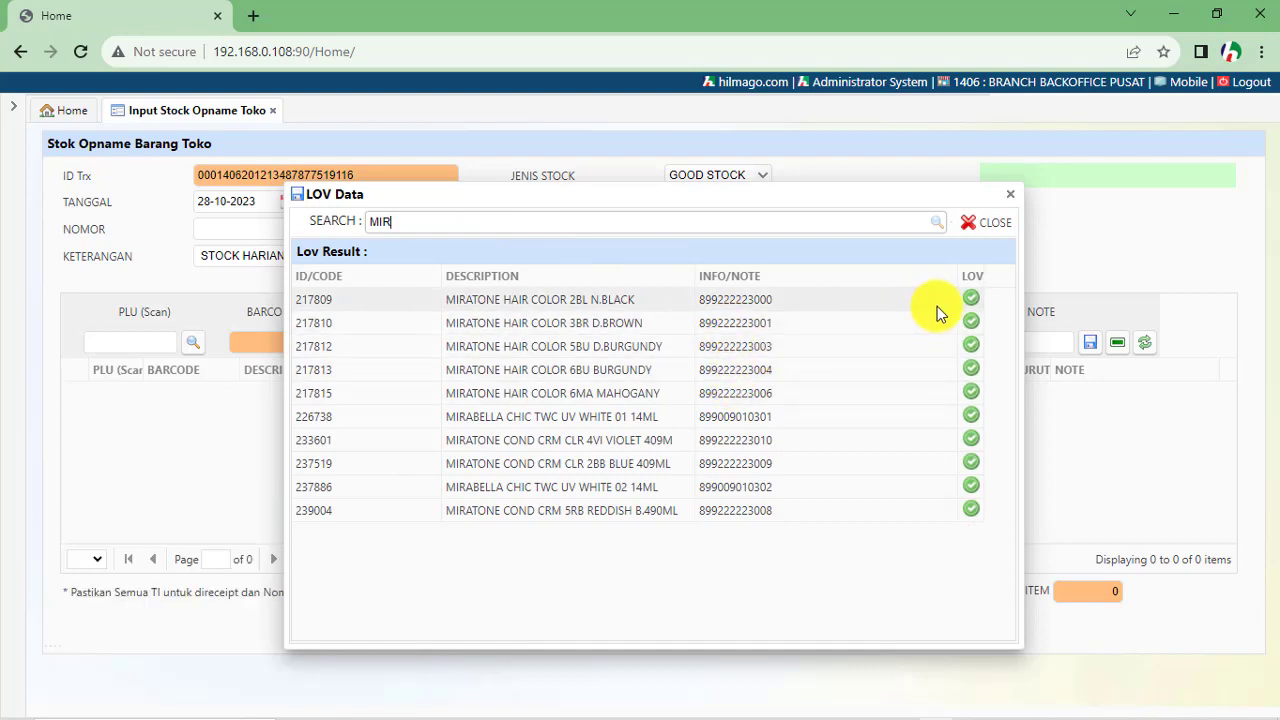
{"action": "left_click", "coordinate": [970, 302]}
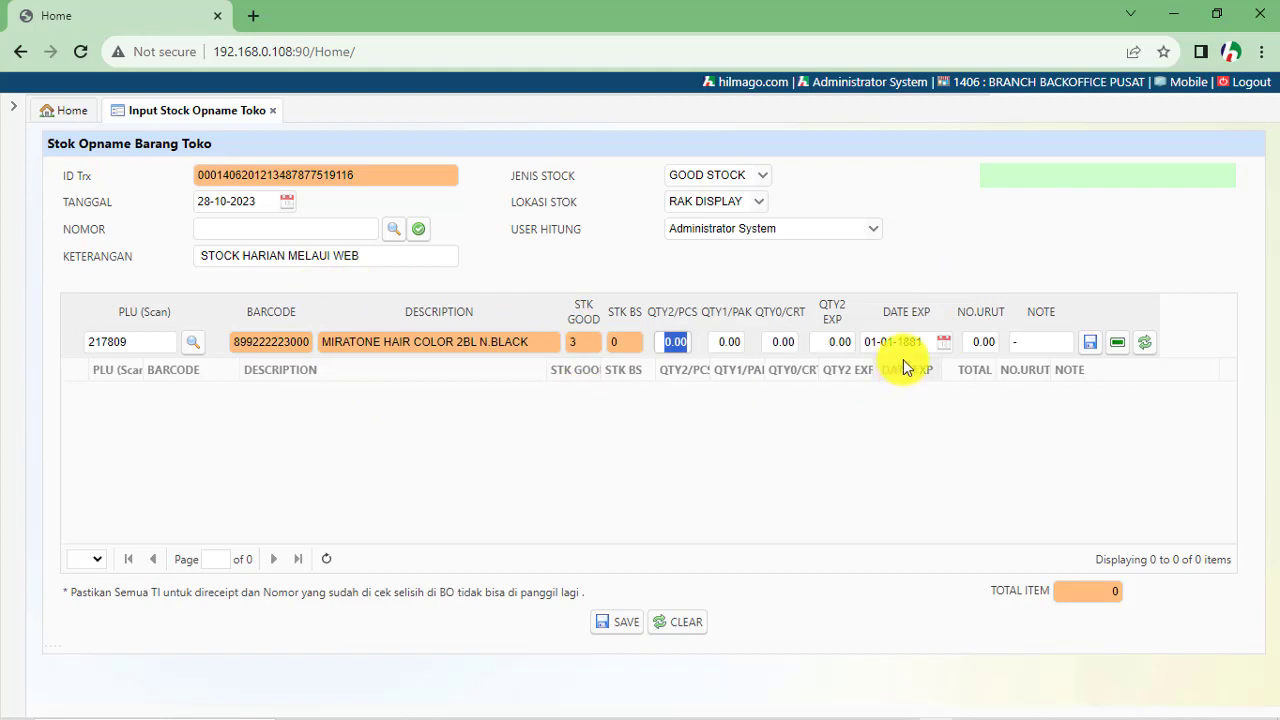
Step: Set QTY2/PCS to 4, QTY2 EXP to 1 and DATE EXP to today, 28-10-2023, for product 217809 and save the item line
{"action": "type", "text": "4"}
{"action": "key", "text": "Tab"}
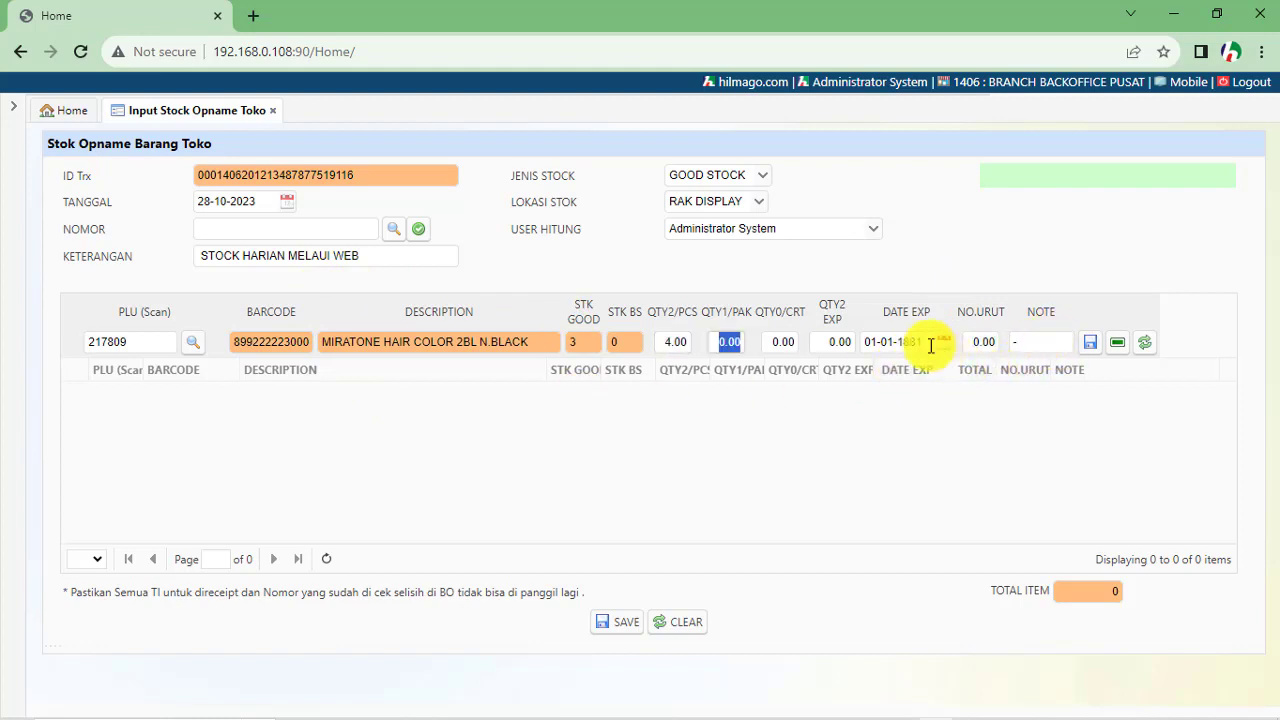
{"action": "left_click", "coordinate": [833, 344]}
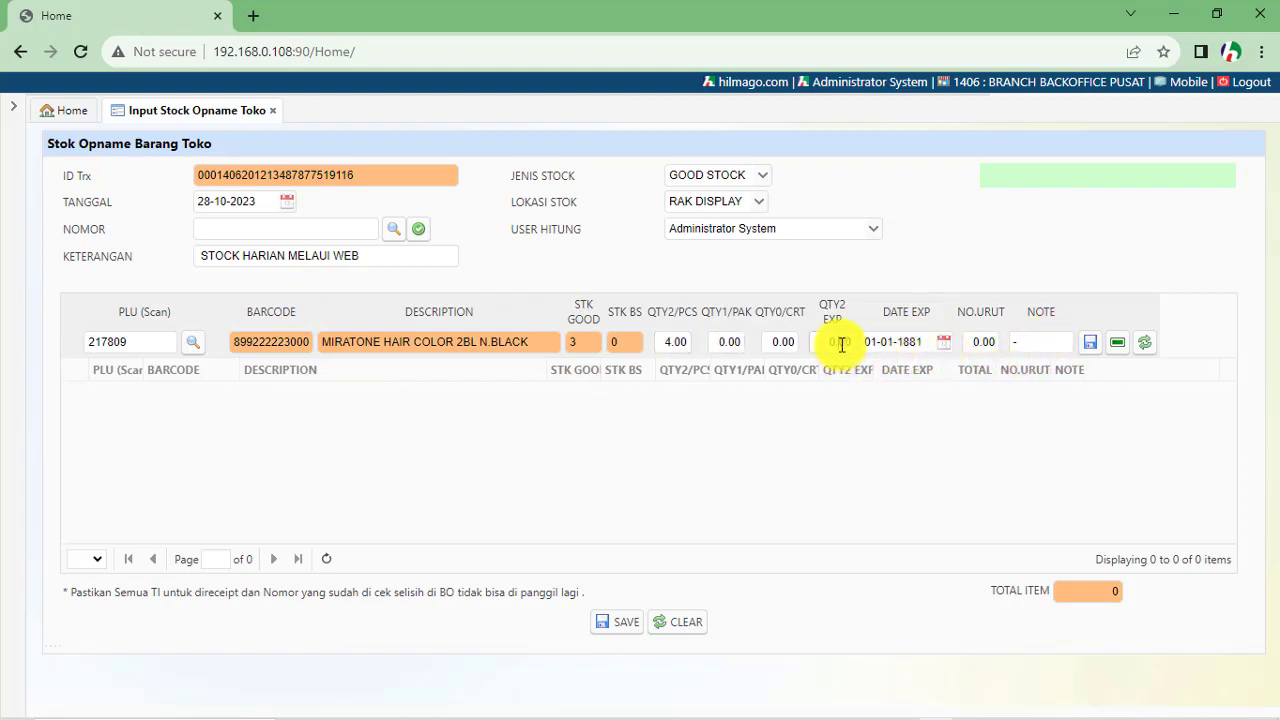
{"action": "type", "text": "1"}
{"action": "left_click", "coordinate": [943, 342]}
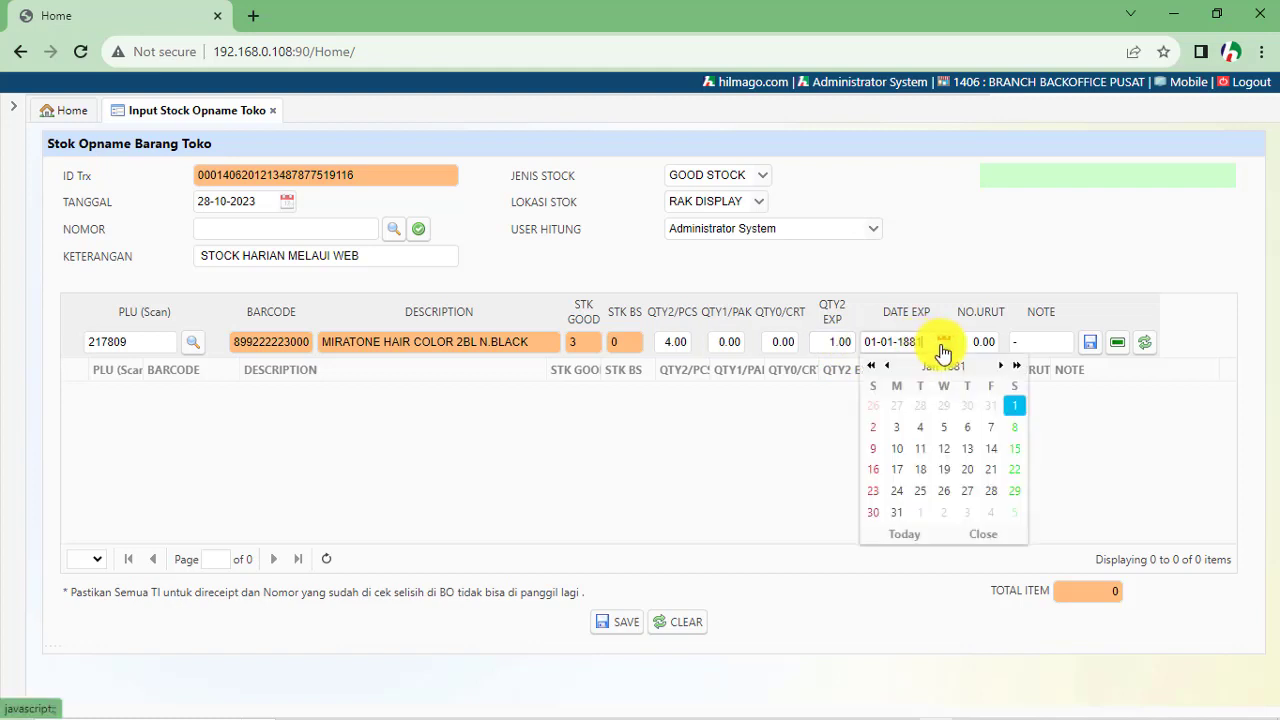
{"action": "left_click", "coordinate": [903, 535]}
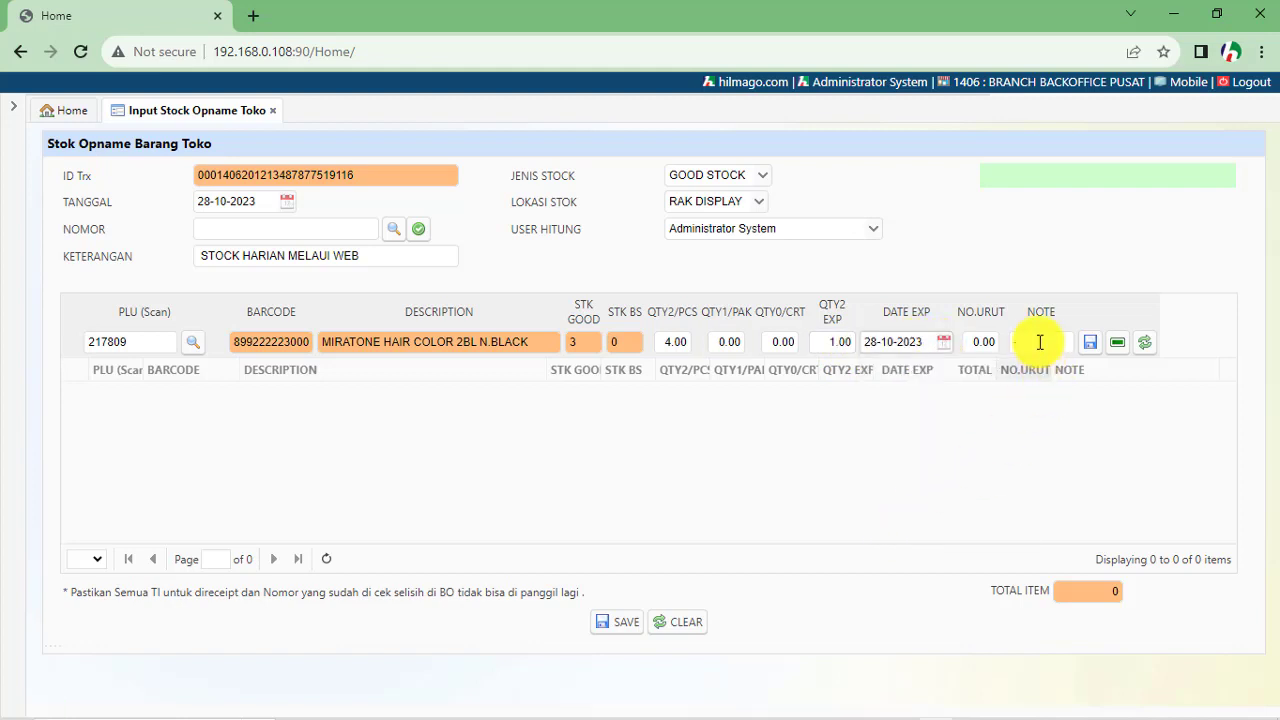
{"action": "left_click", "coordinate": [1088, 344]}
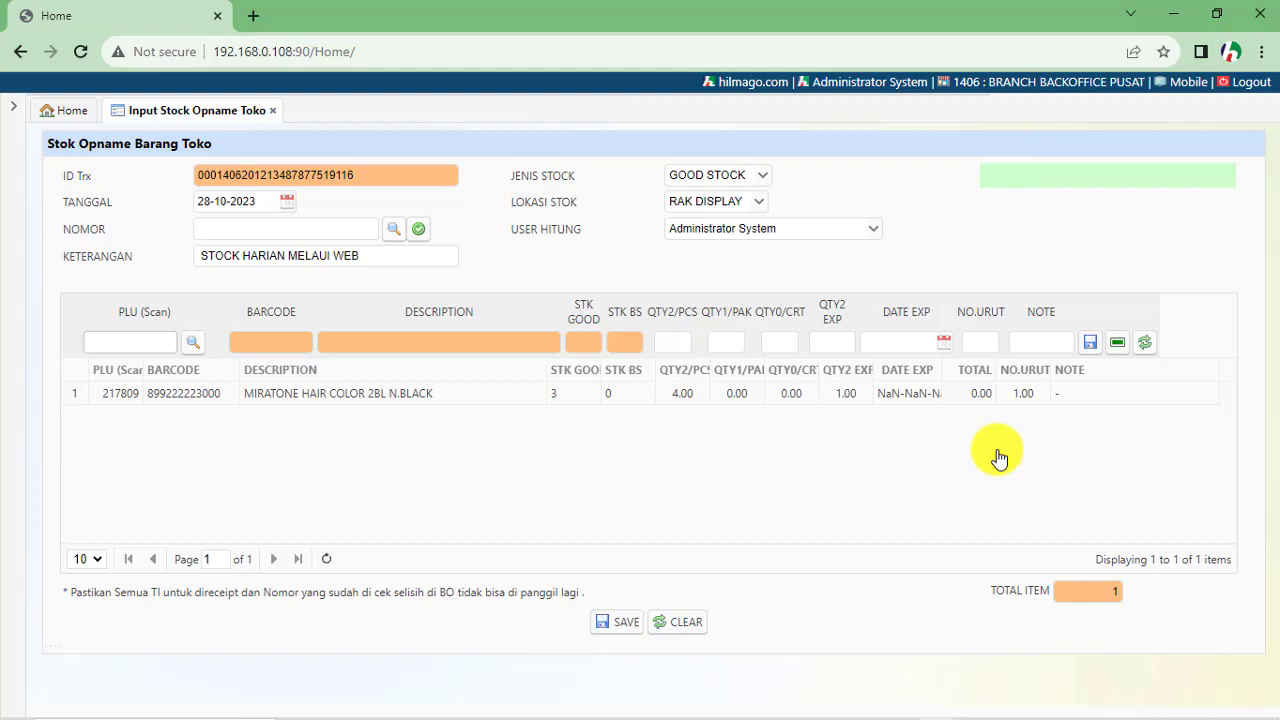
{"action": "left_click", "coordinate": [606, 632]}
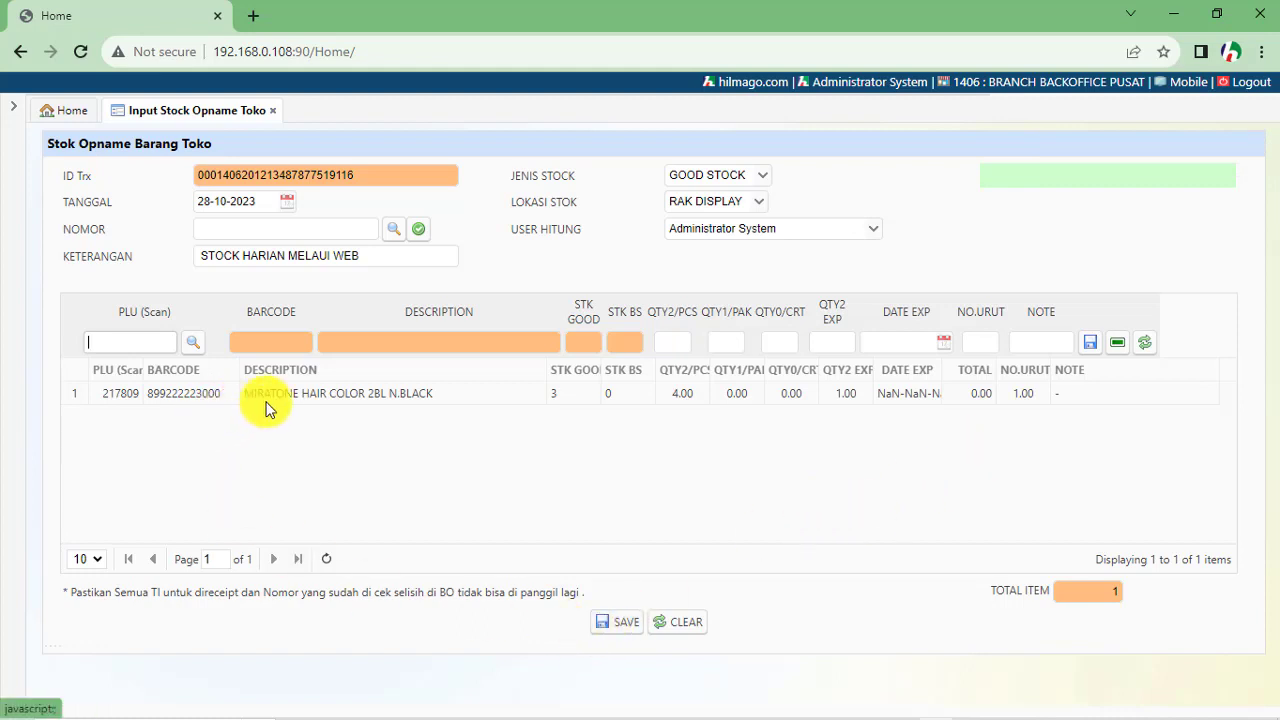
Step: Reopen the saved line of product 217809, try to change its QTY2/PCS to 5, and save the line again
{"action": "left_click", "coordinate": [318, 394]}
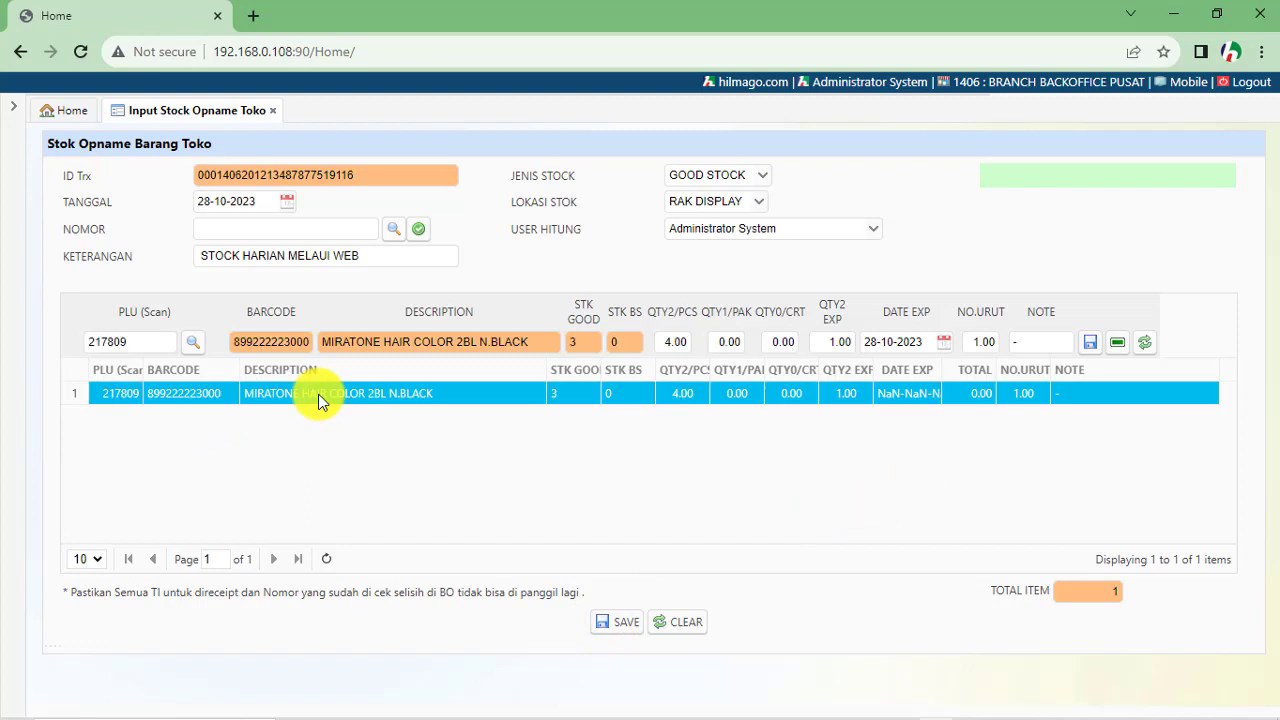
{"action": "left_click", "coordinate": [670, 341]}
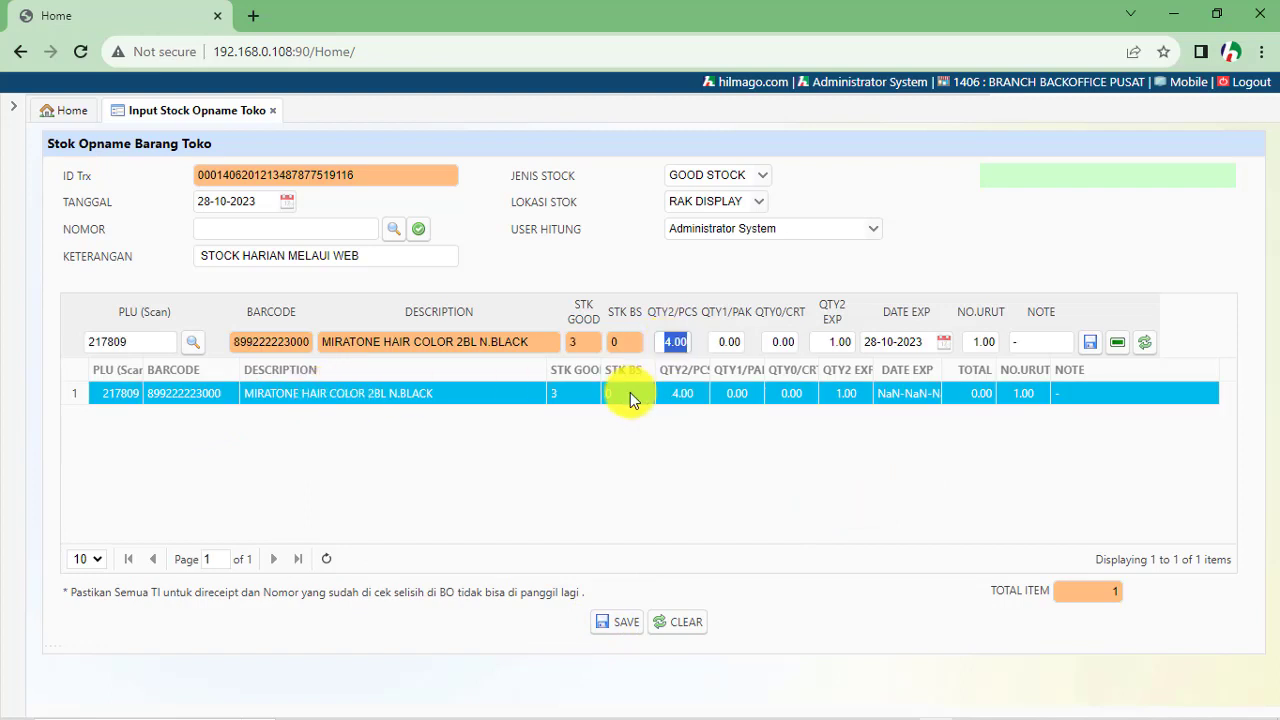
{"action": "type", "text": "5"}
{"action": "key", "text": "Tab"}
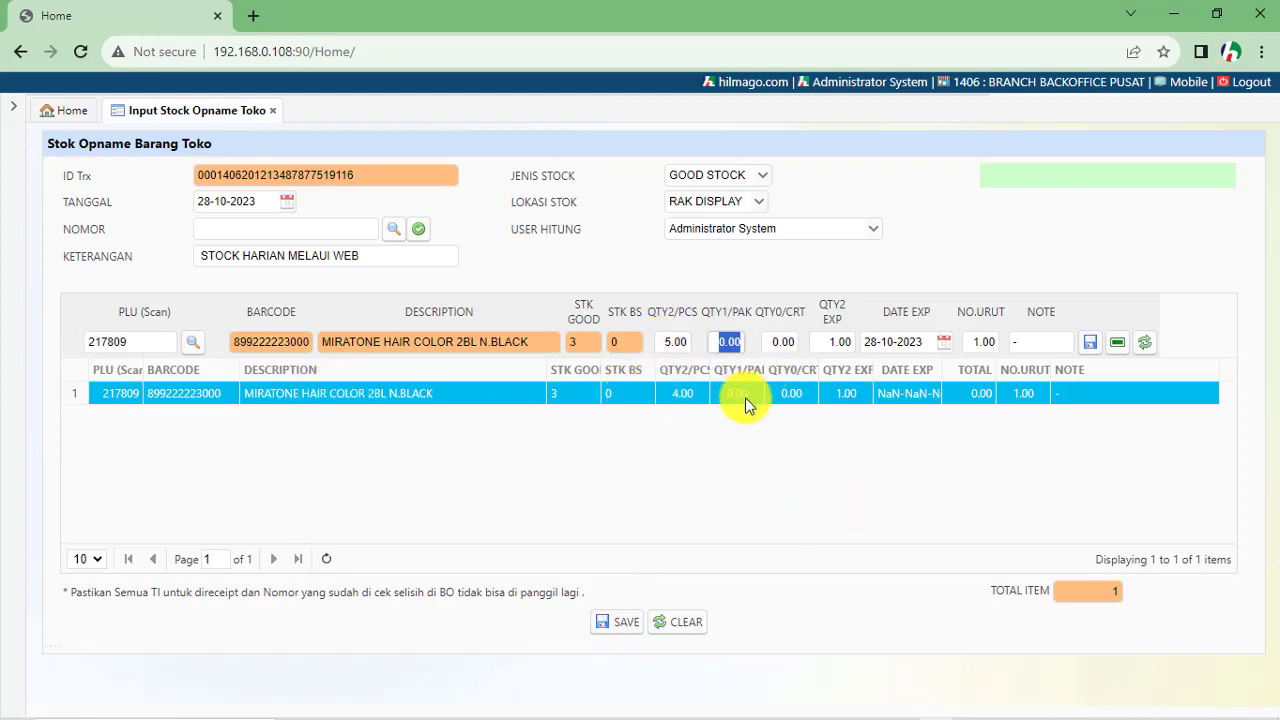
{"action": "left_click", "coordinate": [745, 397]}
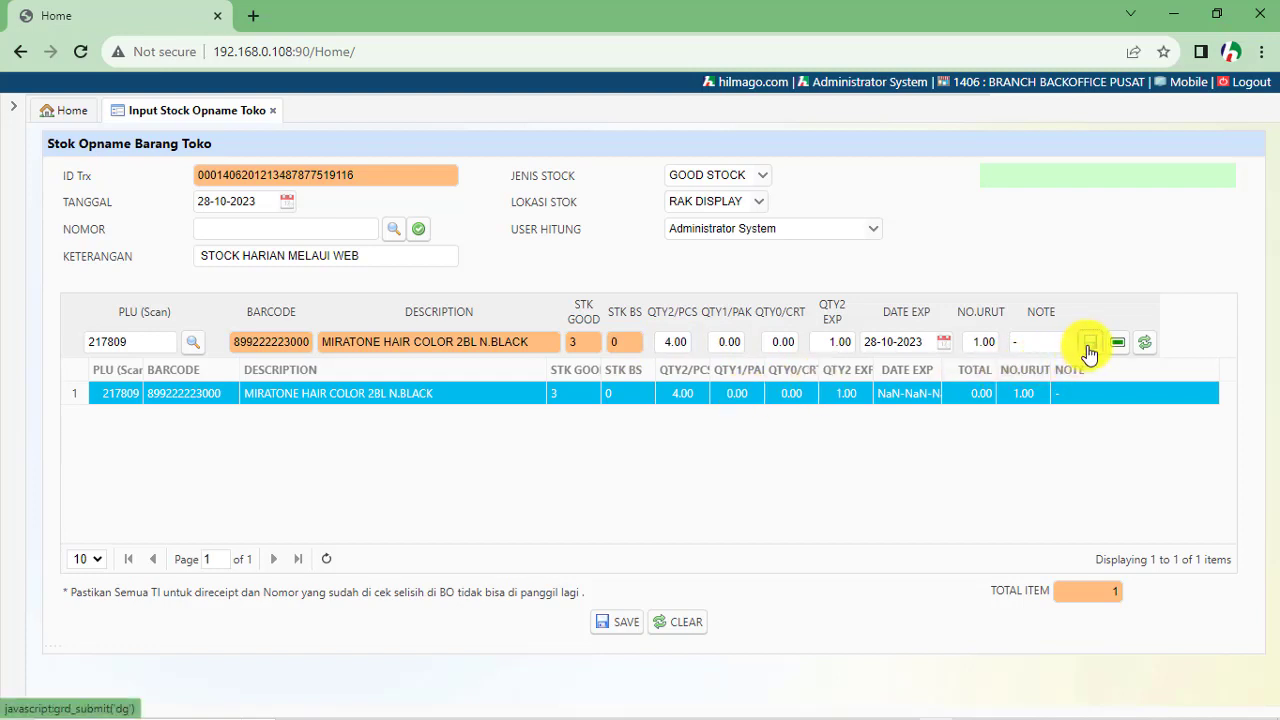
{"action": "left_click", "coordinate": [1089, 345]}
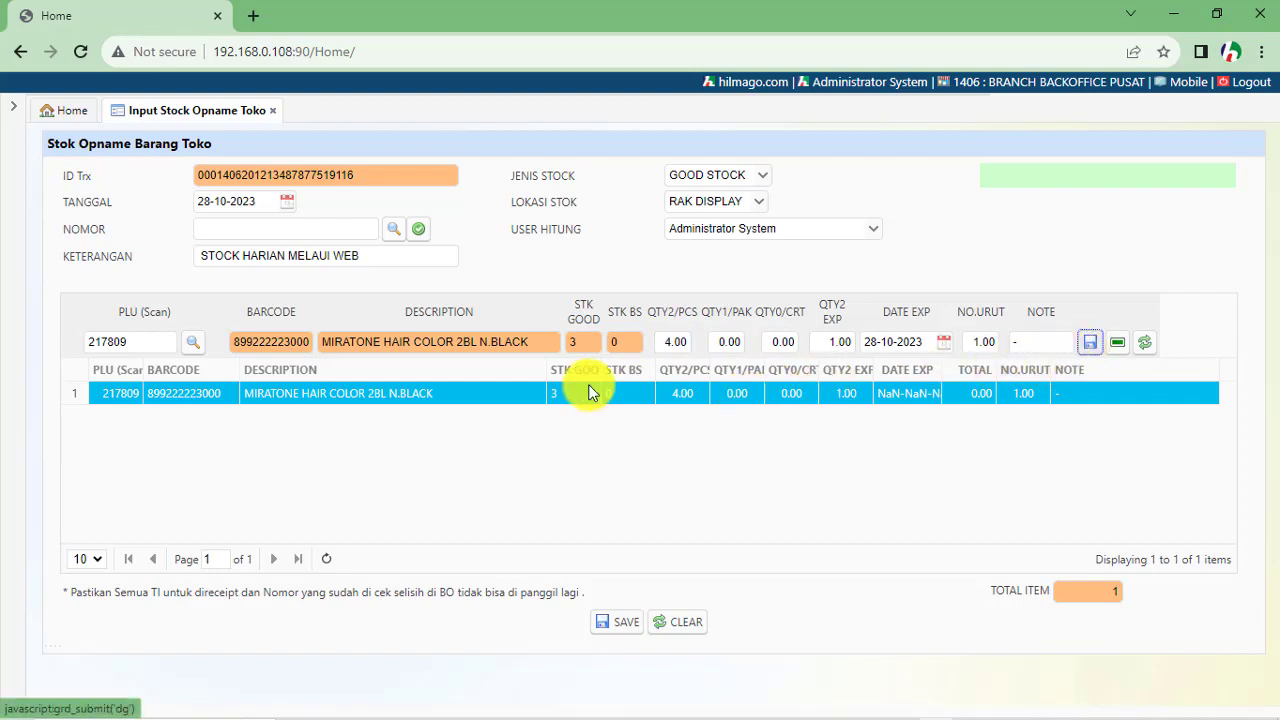
Step: Load product 110 into the opname entry line by entering its code under PLU (Scan)
{"action": "left_click", "coordinate": [151, 345]}
{"action": "type", "text": "110"}
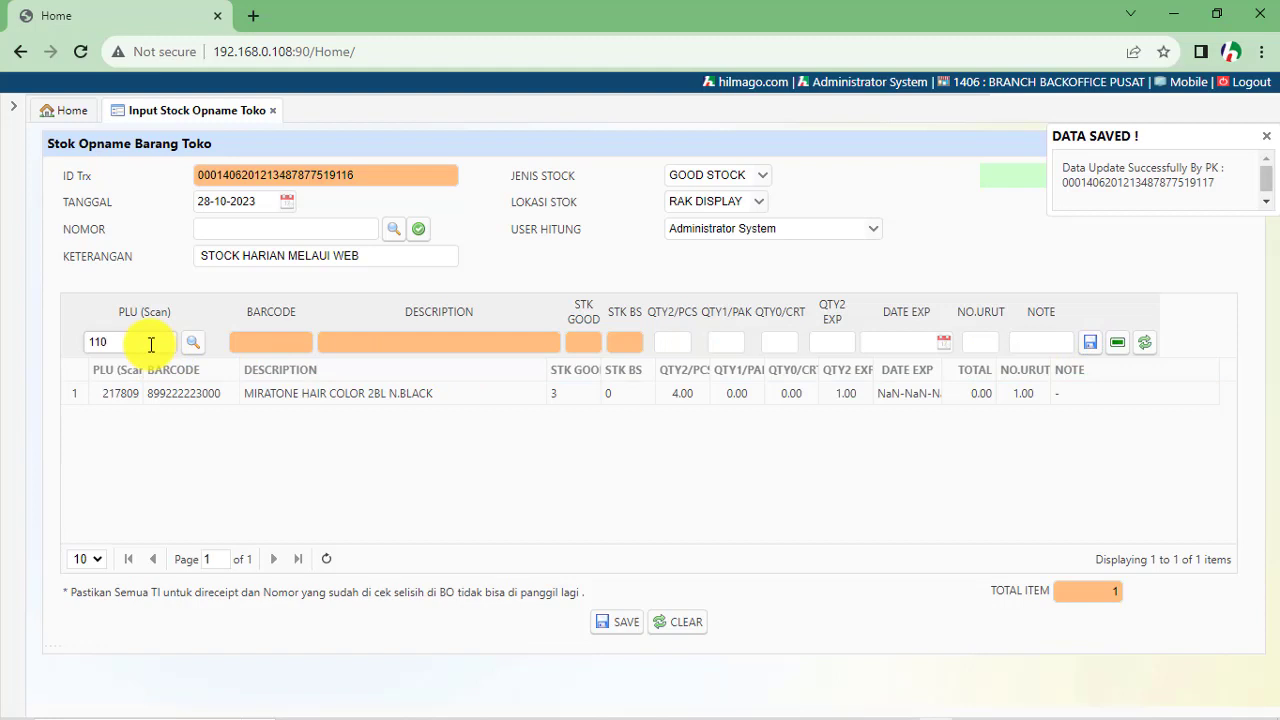
{"action": "key", "text": "Return"}
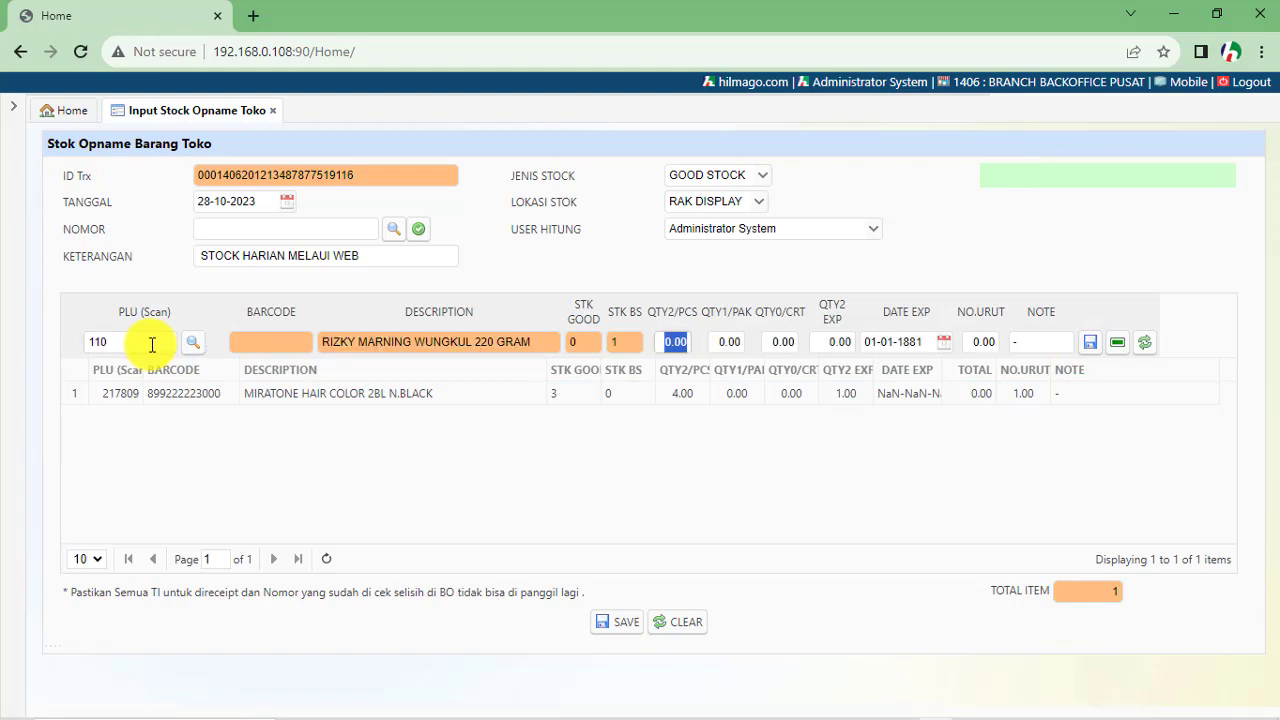
Step: Set QTY0/CRT to 2 for product 110, RIZKY MARNING WUNGKUL 220 GRAM, and save the item line
{"action": "left_click", "coordinate": [785, 342]}
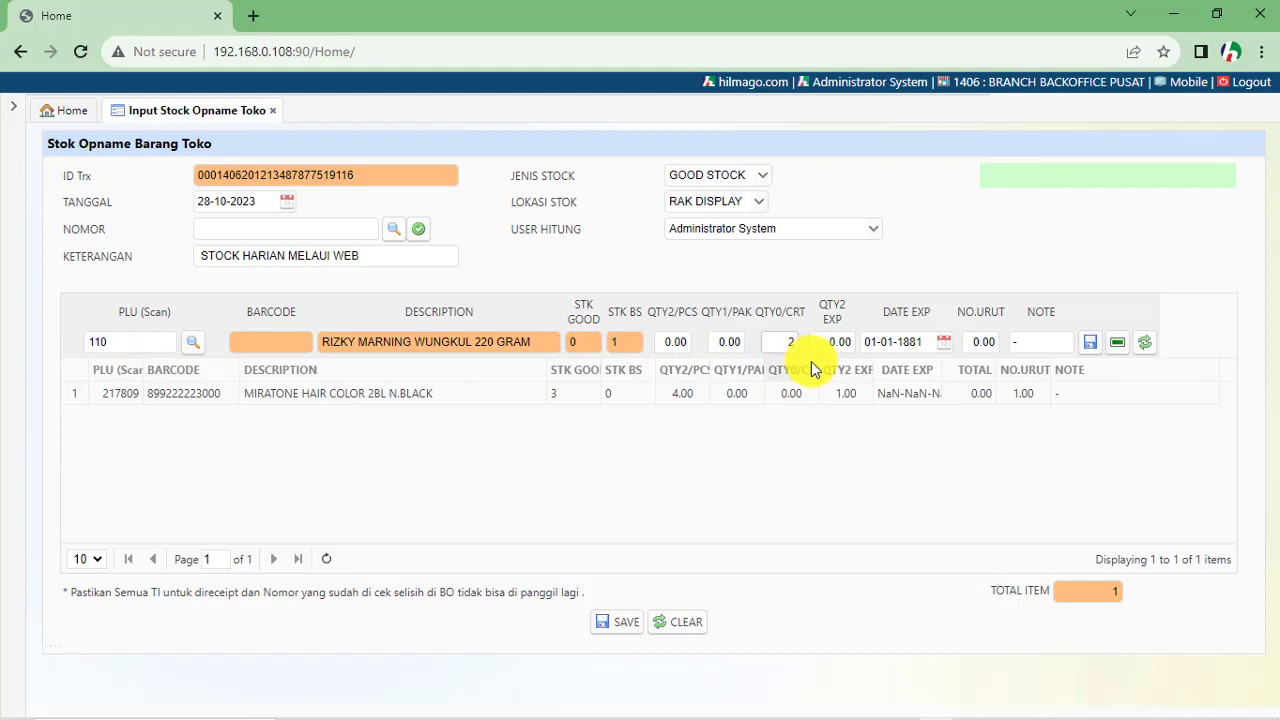
{"action": "key", "text": "Tab"}
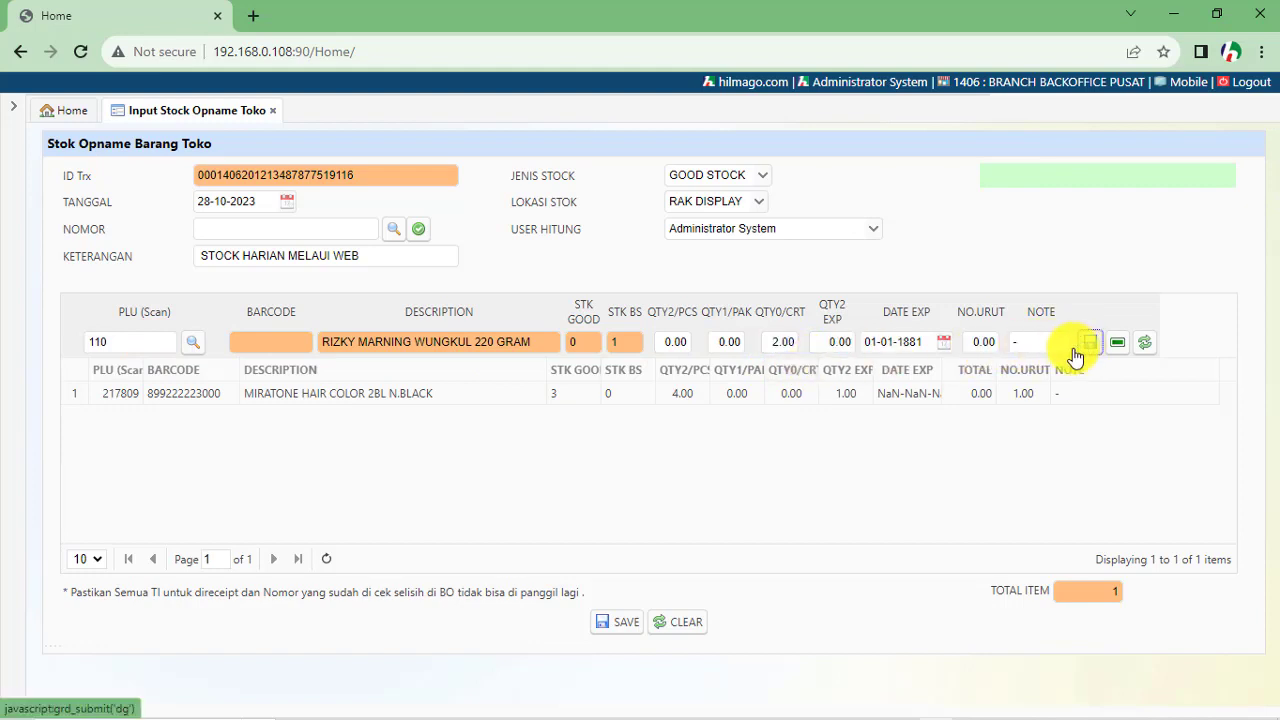
{"action": "left_click", "coordinate": [1086, 345]}
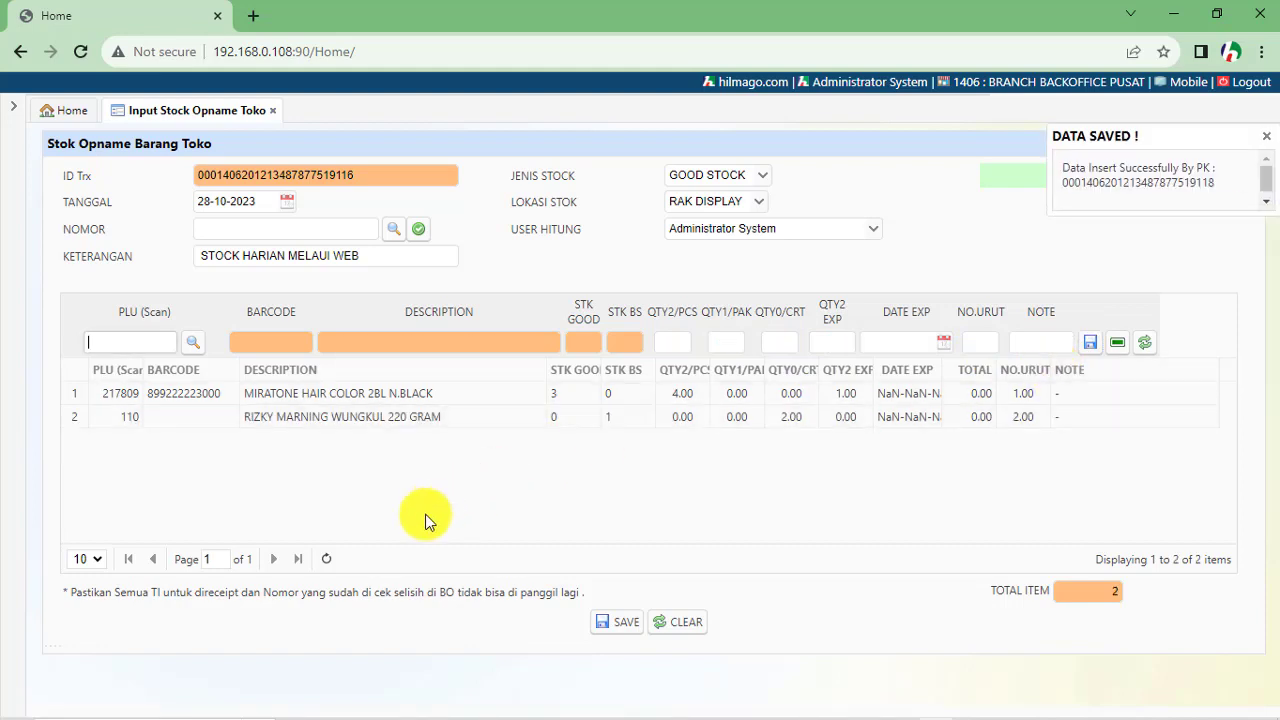
Step: Add product 1011, BISKUAT COKELAT 65G, to the opname with QTY2/PCS 100 and save the item line
{"action": "type", "text": "1011"}
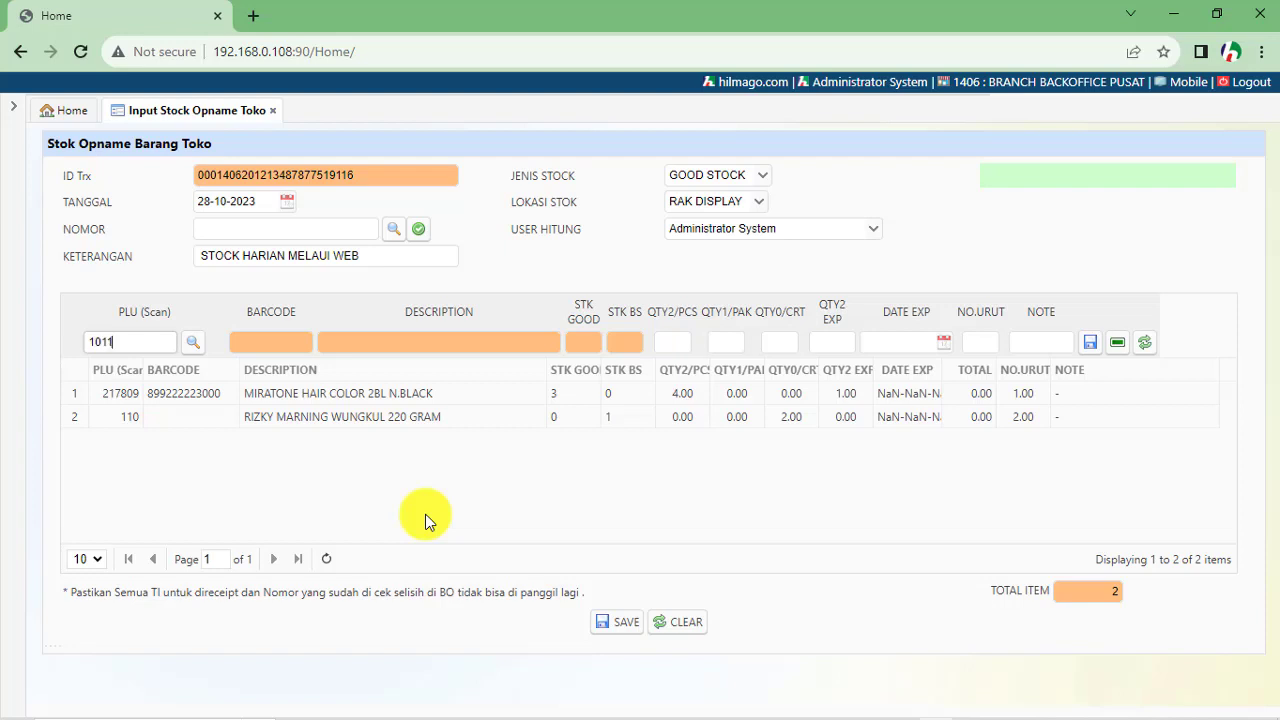
{"action": "key", "text": "Return"}
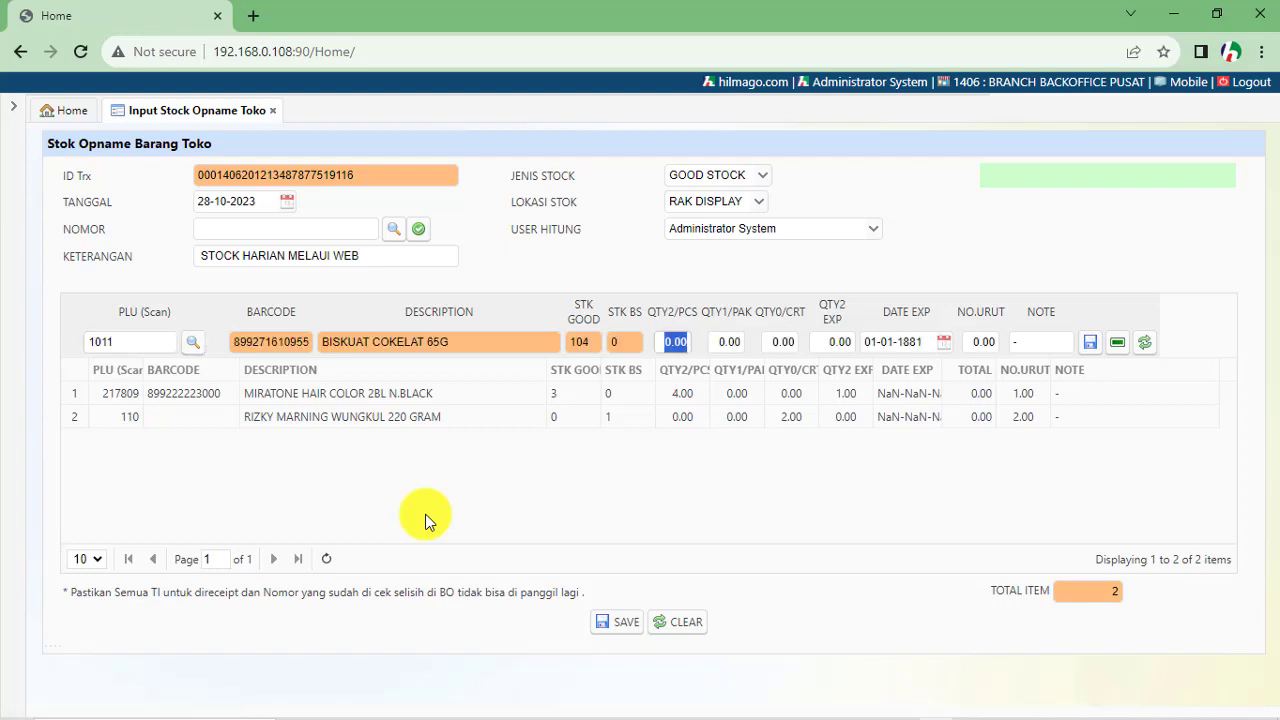
{"action": "type", "text": "100"}
{"action": "key", "text": "Return"}
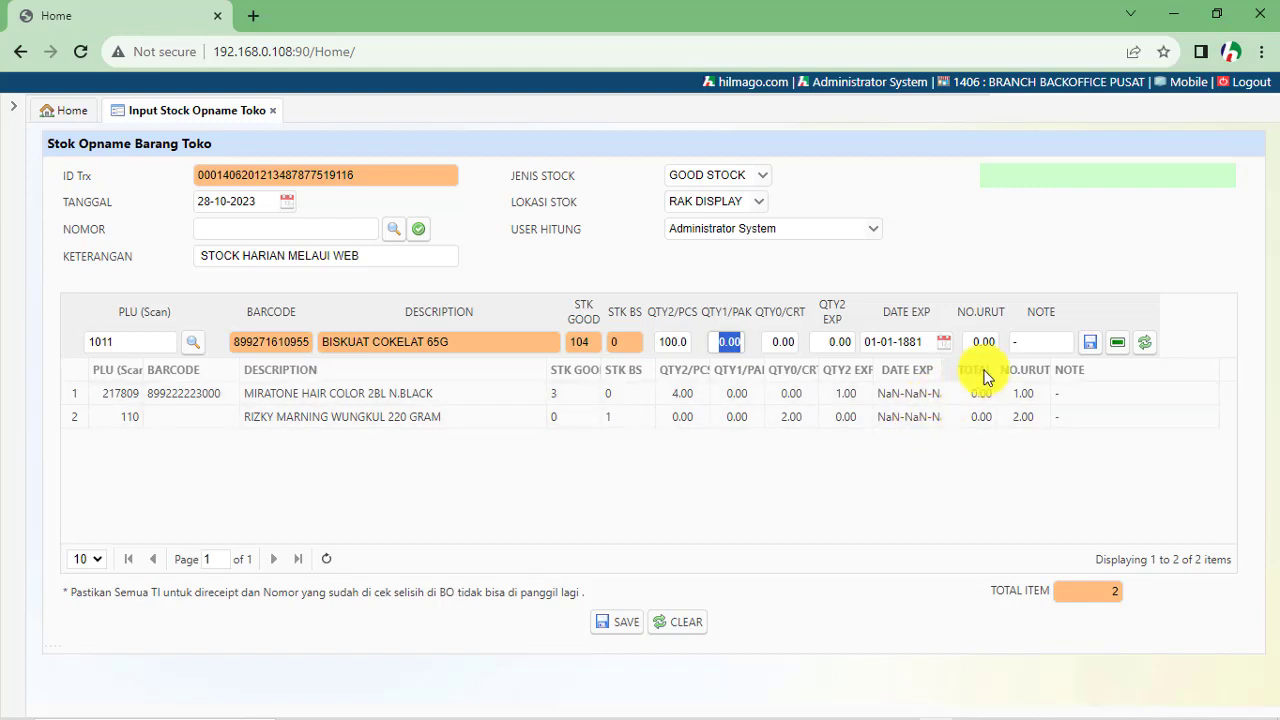
{"action": "left_click", "coordinate": [1091, 346]}
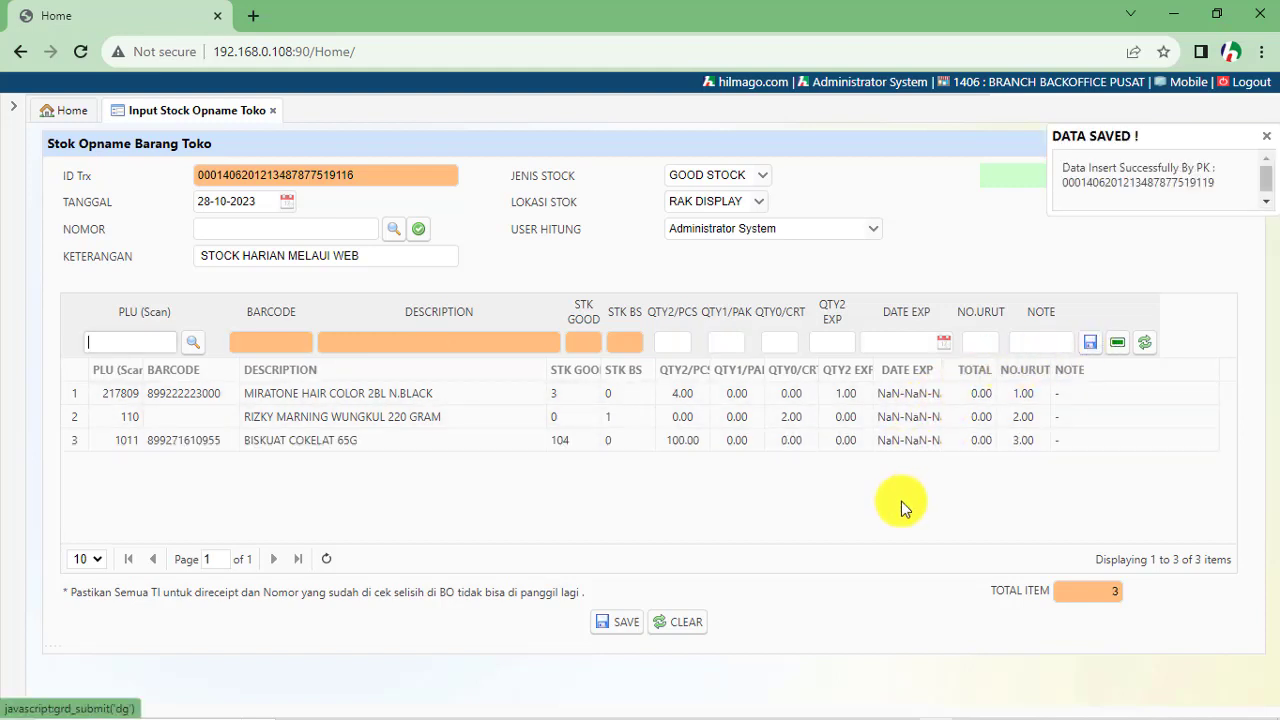
Step: Reopen the saved line of product 110, set QTY0/CRT to 0 and QTY2/PCS to 1, and save the line again
{"action": "left_click", "coordinate": [801, 420]}
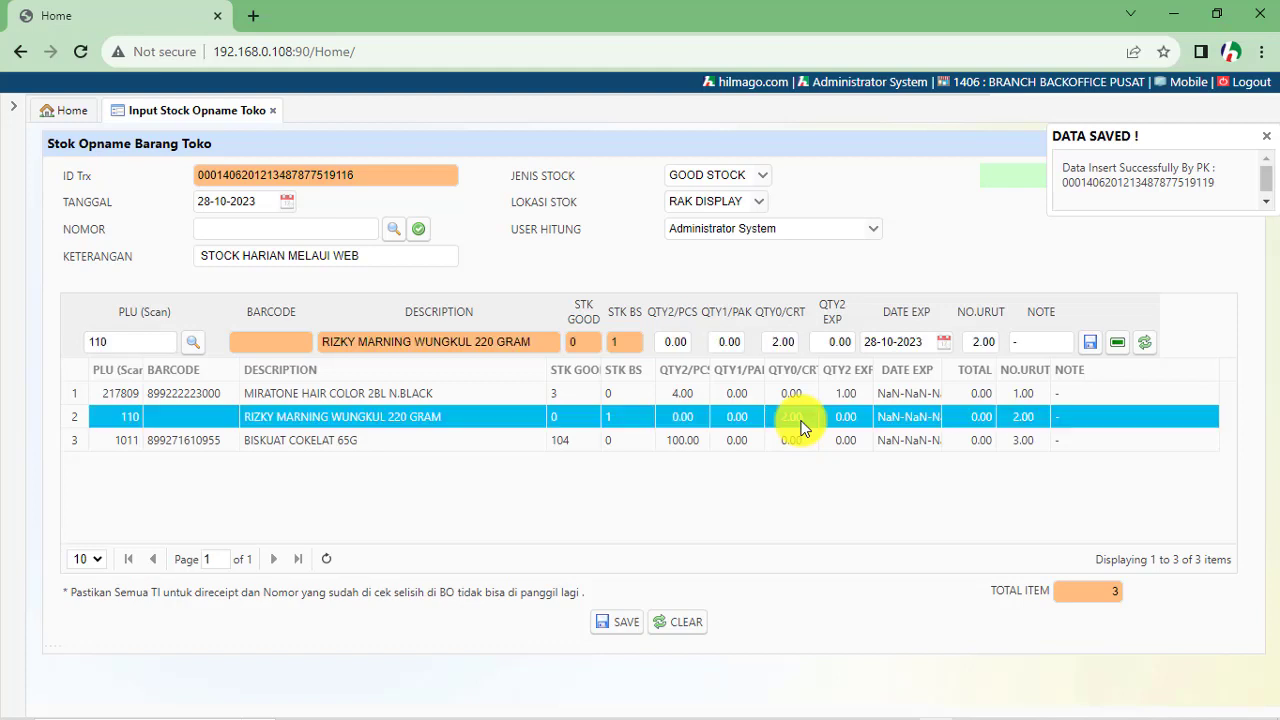
{"action": "left_click", "coordinate": [789, 345]}
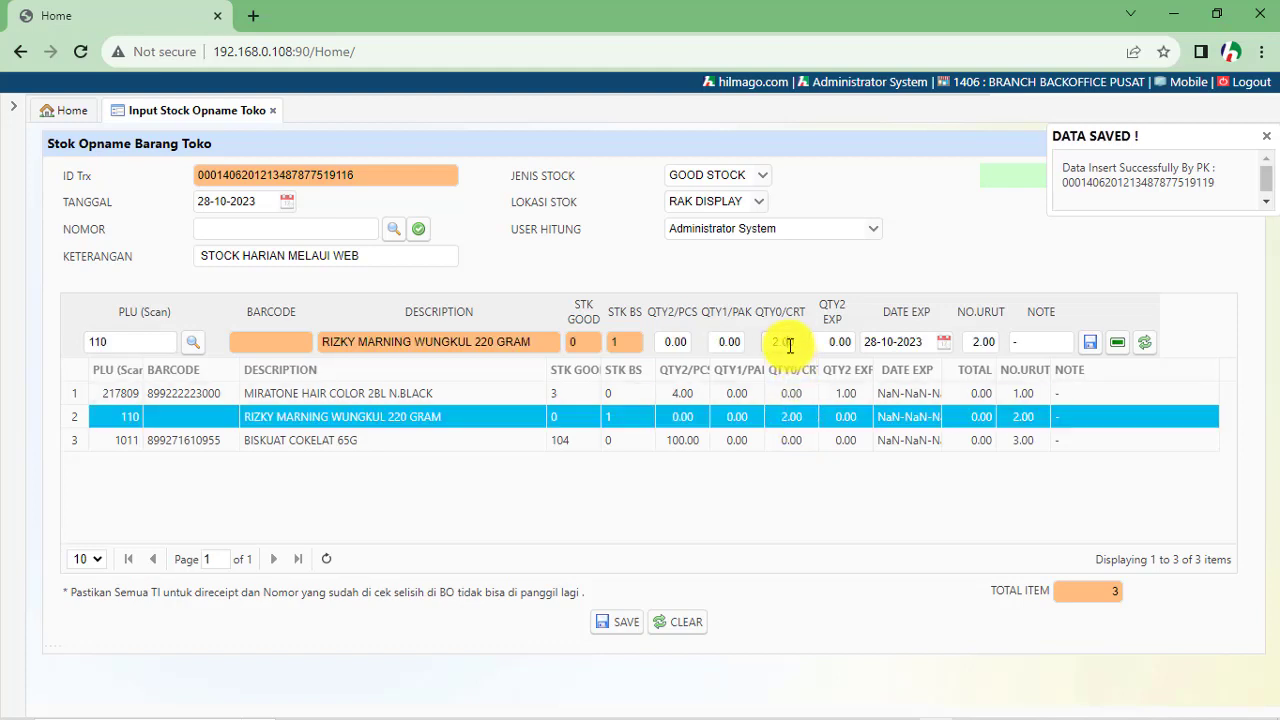
{"action": "type", "text": "0"}
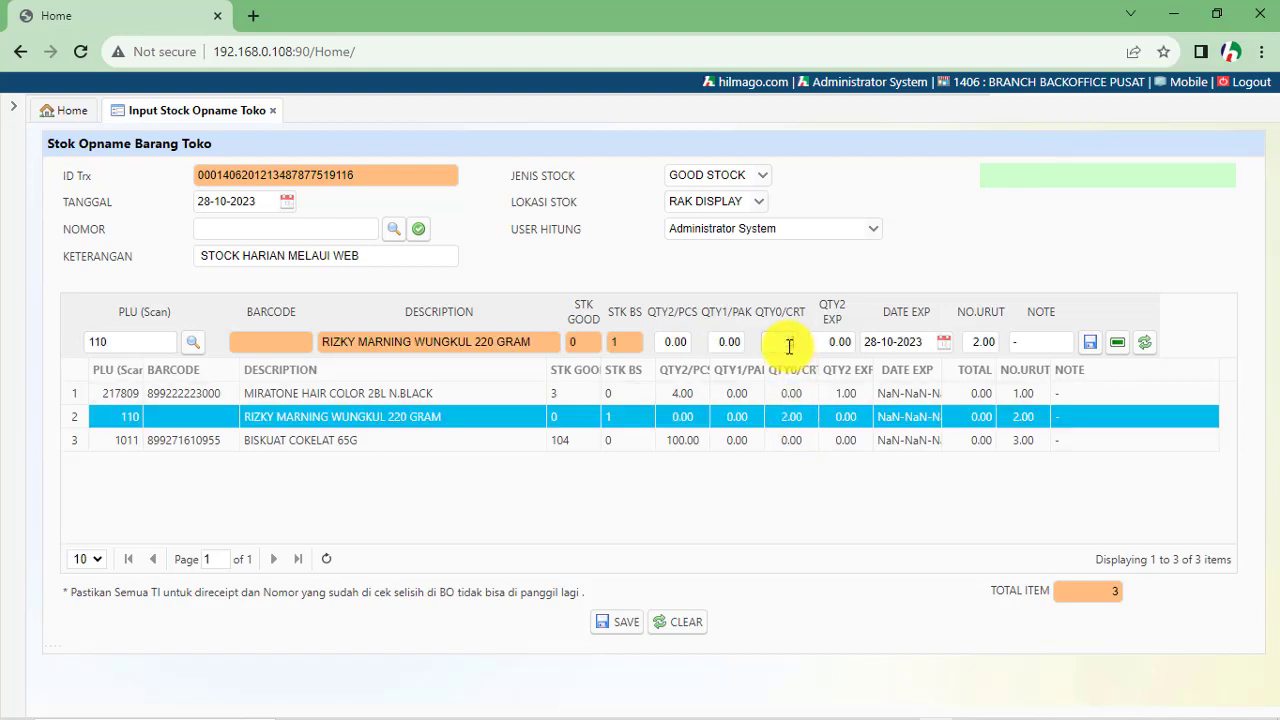
{"action": "left_click", "coordinate": [676, 342]}
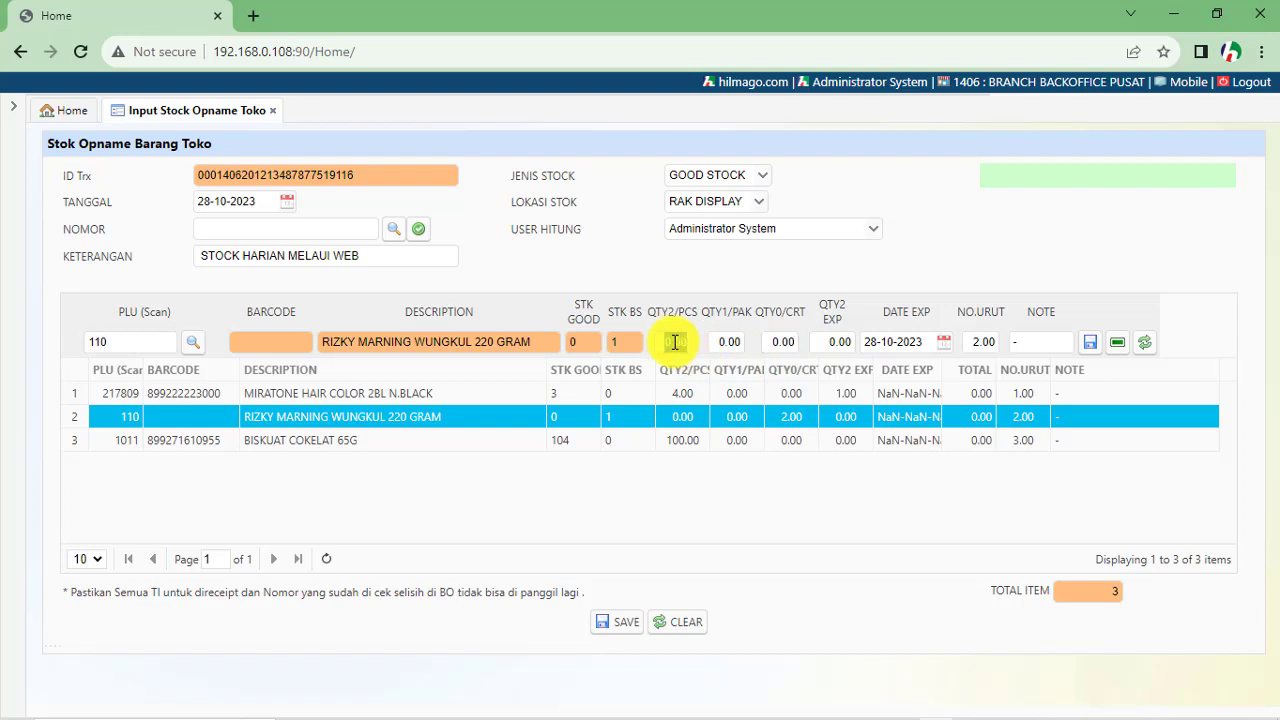
{"action": "type", "text": "1"}
{"action": "key", "text": "Tab"}
{"action": "left_click", "coordinate": [1090, 342]}
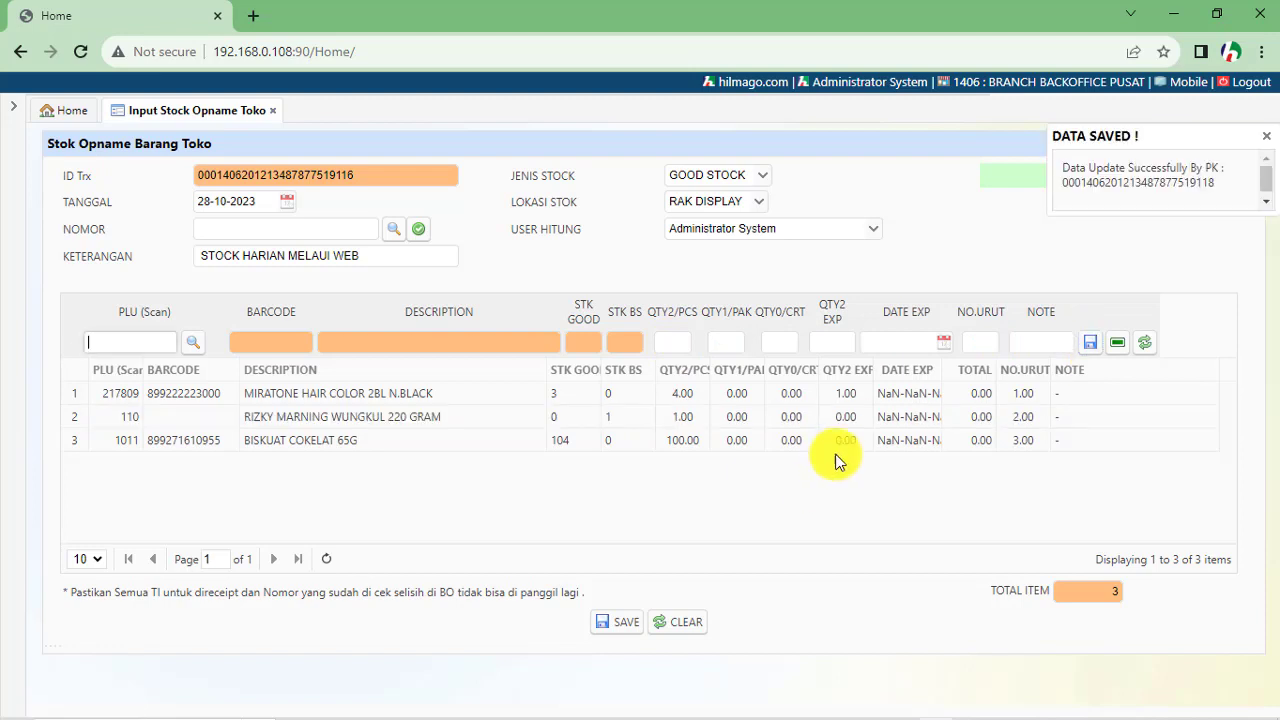
Step: Check the three saved item lines, save the whole opname document and highlight its issued opname number
{"action": "left_click", "coordinate": [748, 416]}
{"action": "left_click", "coordinate": [723, 438]}
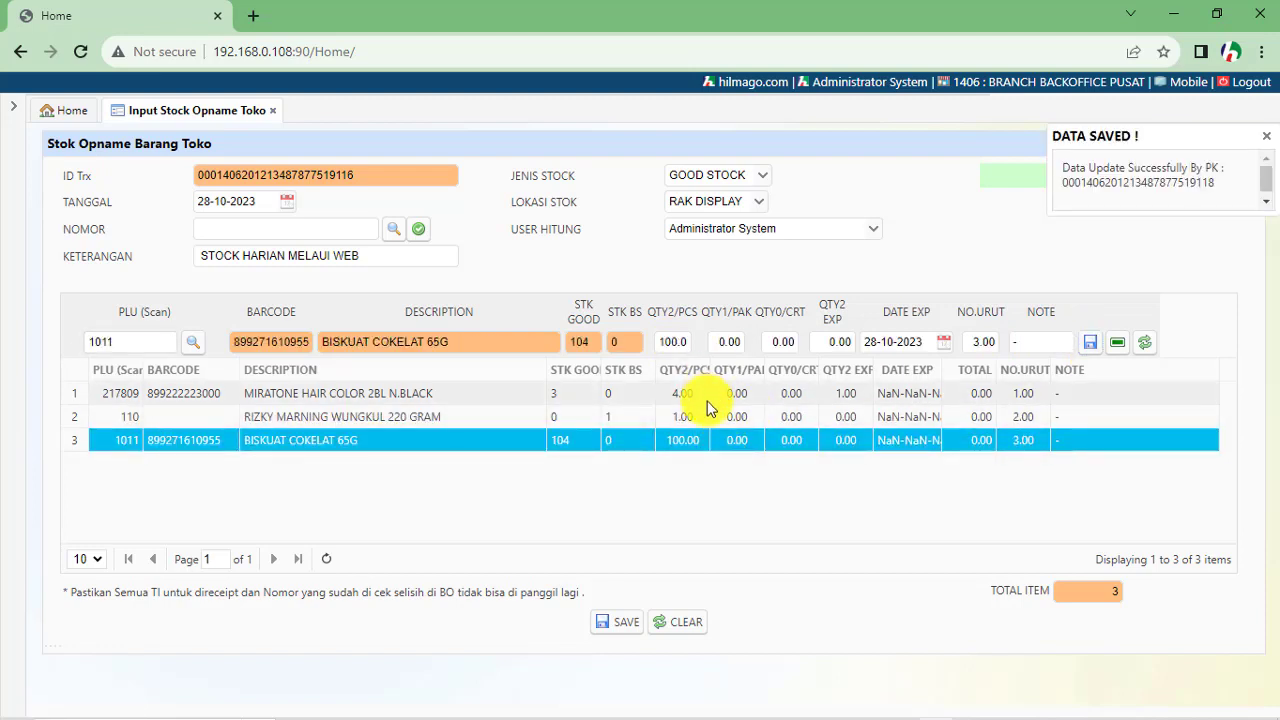
{"action": "left_click", "coordinate": [705, 393]}
{"action": "left_click", "coordinate": [700, 417]}
{"action": "left_click", "coordinate": [697, 437]}
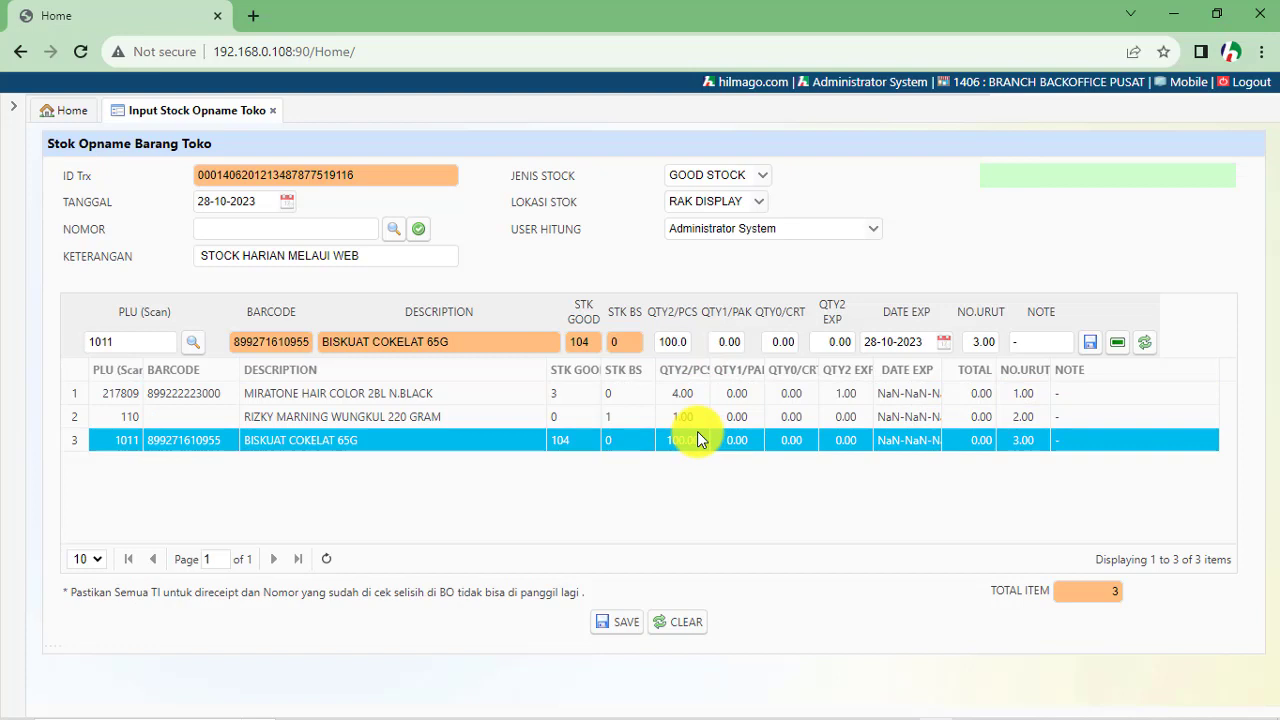
{"action": "left_click", "coordinate": [607, 626]}
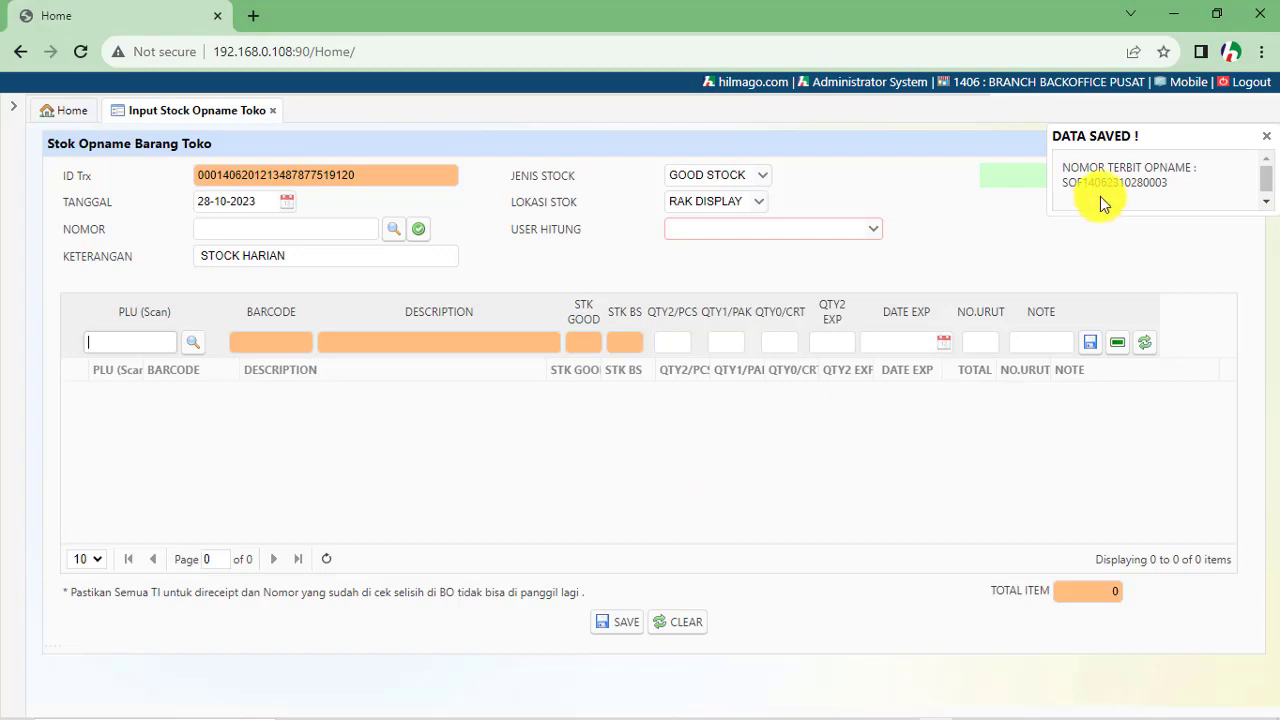
{"action": "double_click", "coordinate": [1118, 184]}
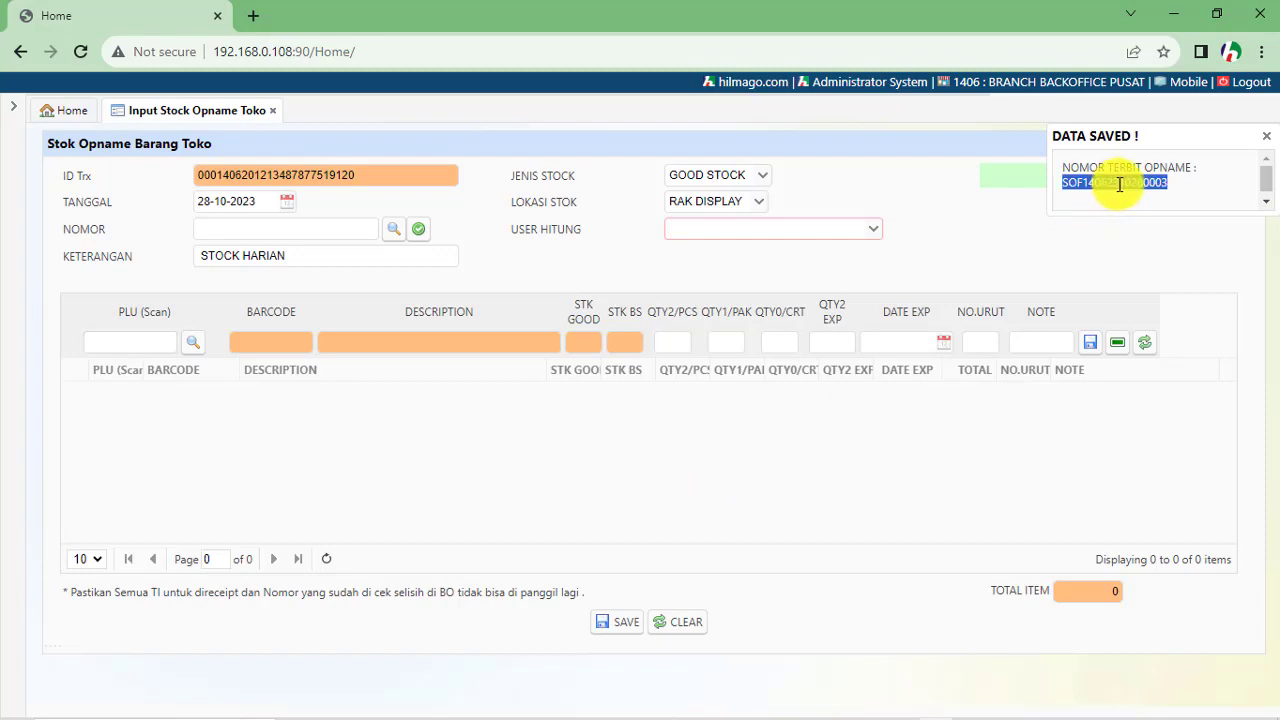
Step: Look up the saved opname noted STOCK HARIAN MELAUI WEB under NOMOR and load it into the form
{"action": "left_click", "coordinate": [392, 234]}
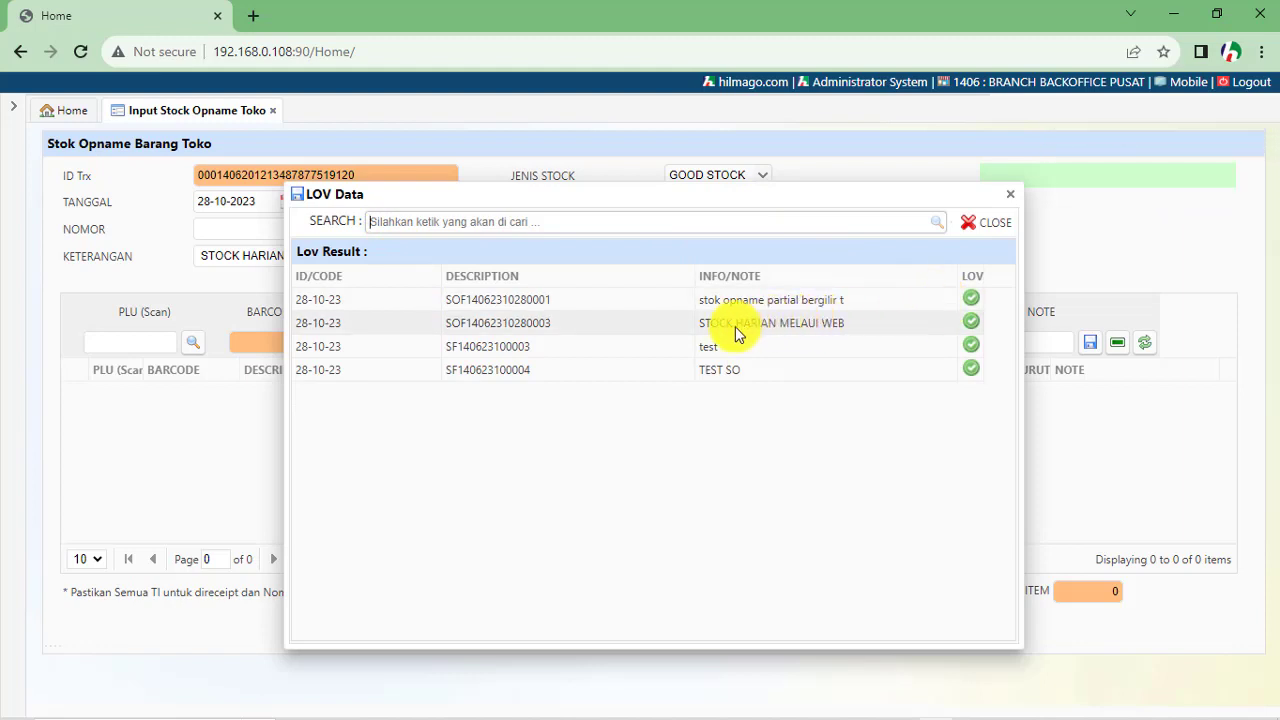
{"action": "left_click_drag", "start_coordinate": [891, 326], "coordinate": [697, 329]}
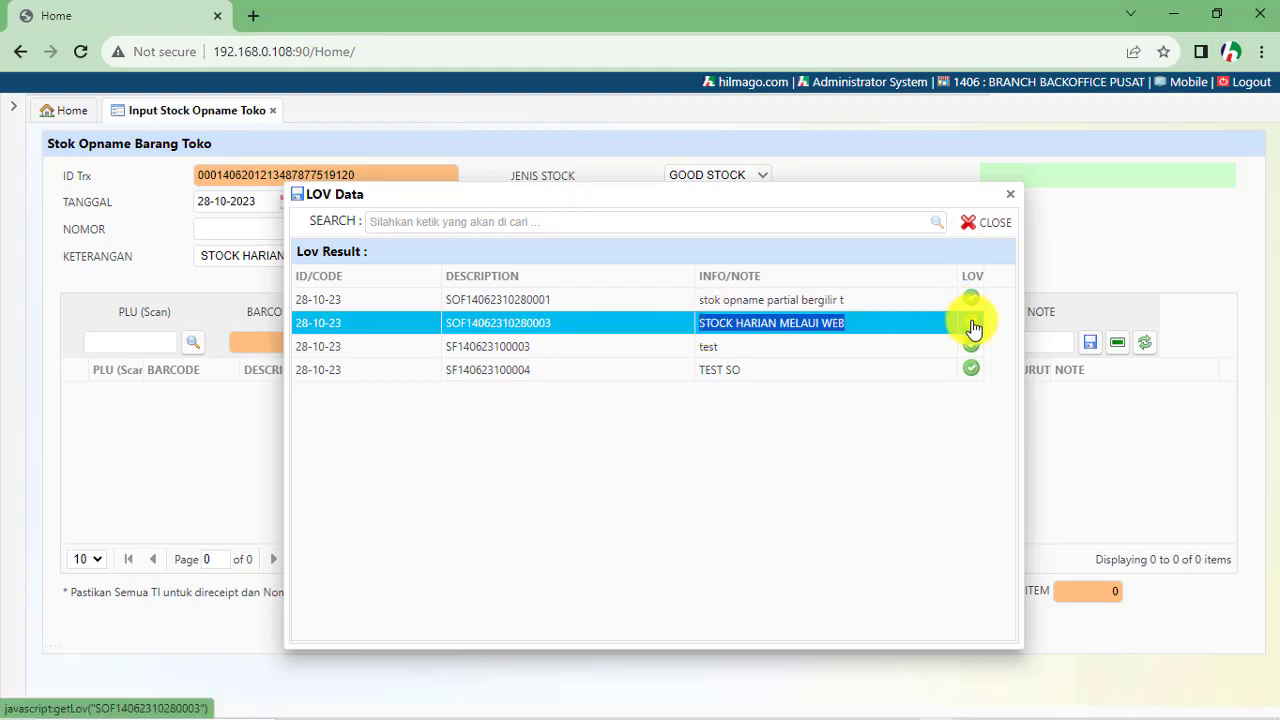
{"action": "left_click", "coordinate": [971, 326]}
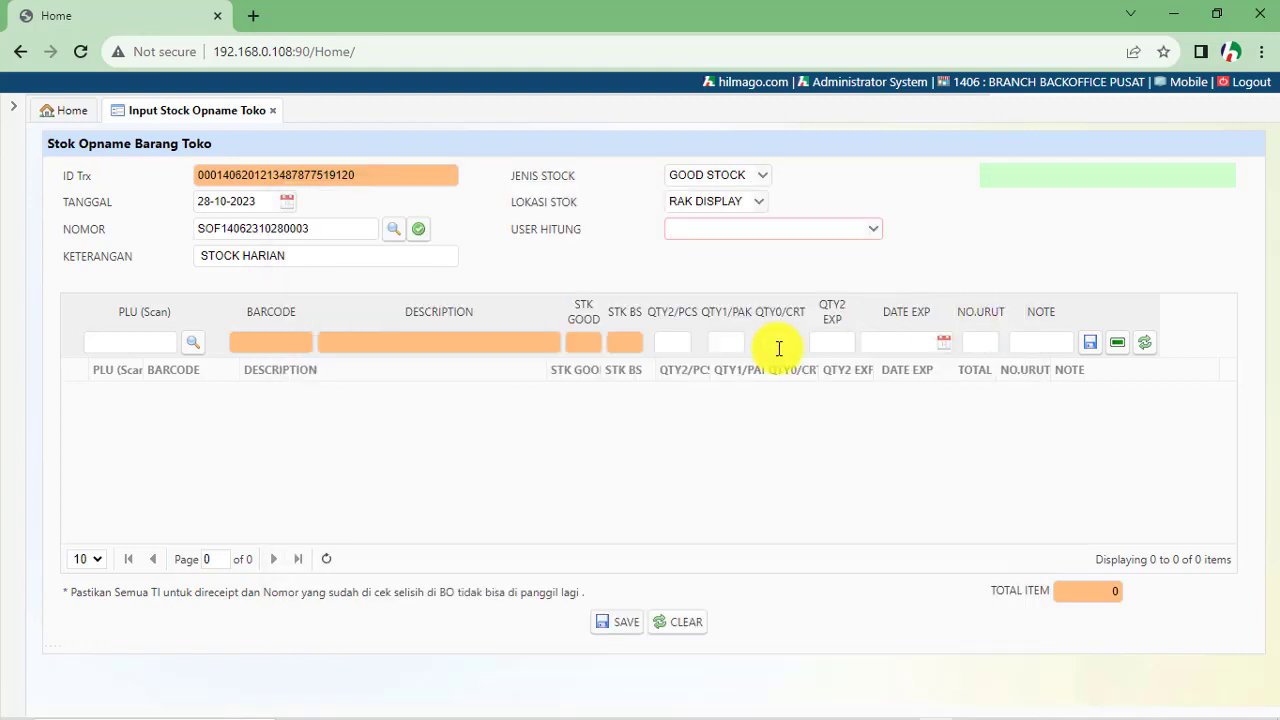
{"action": "left_click", "coordinate": [419, 231]}
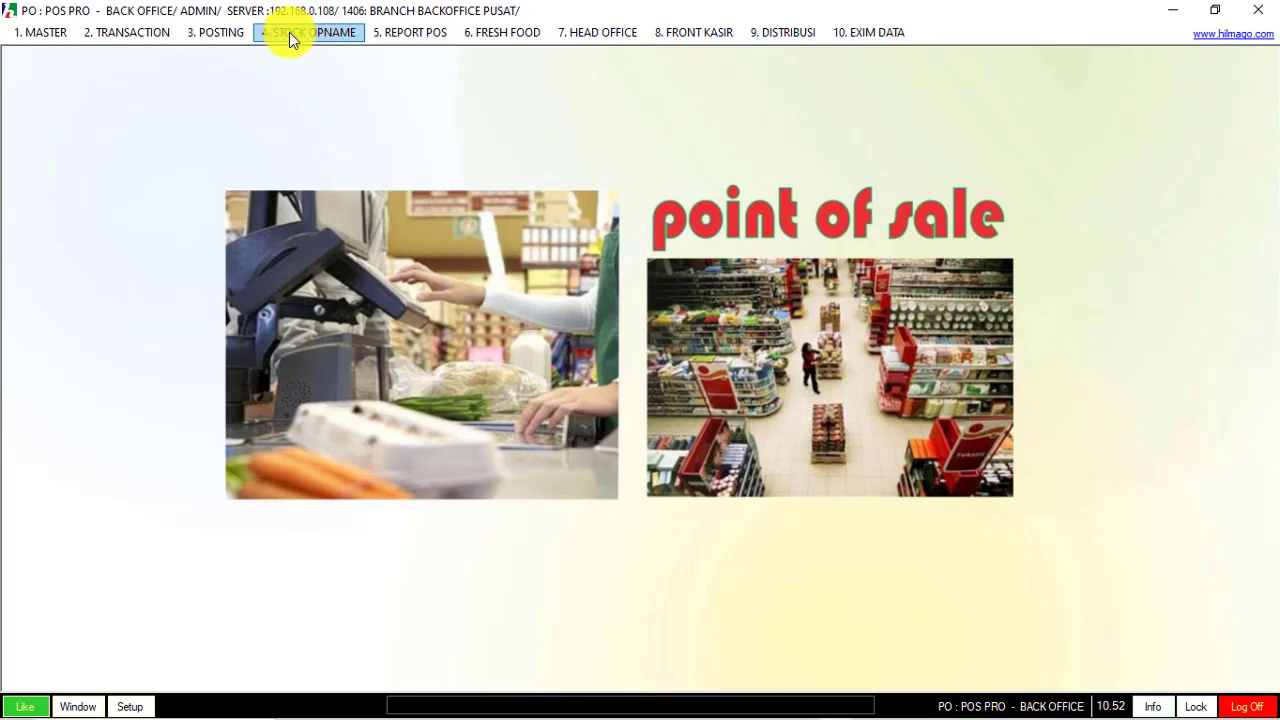
Step: Switch to the POS PRO back office and open Proses Selisih Hasil Opname for the daily partial stock opname
{"action": "left_click", "coordinate": [293, 34]}
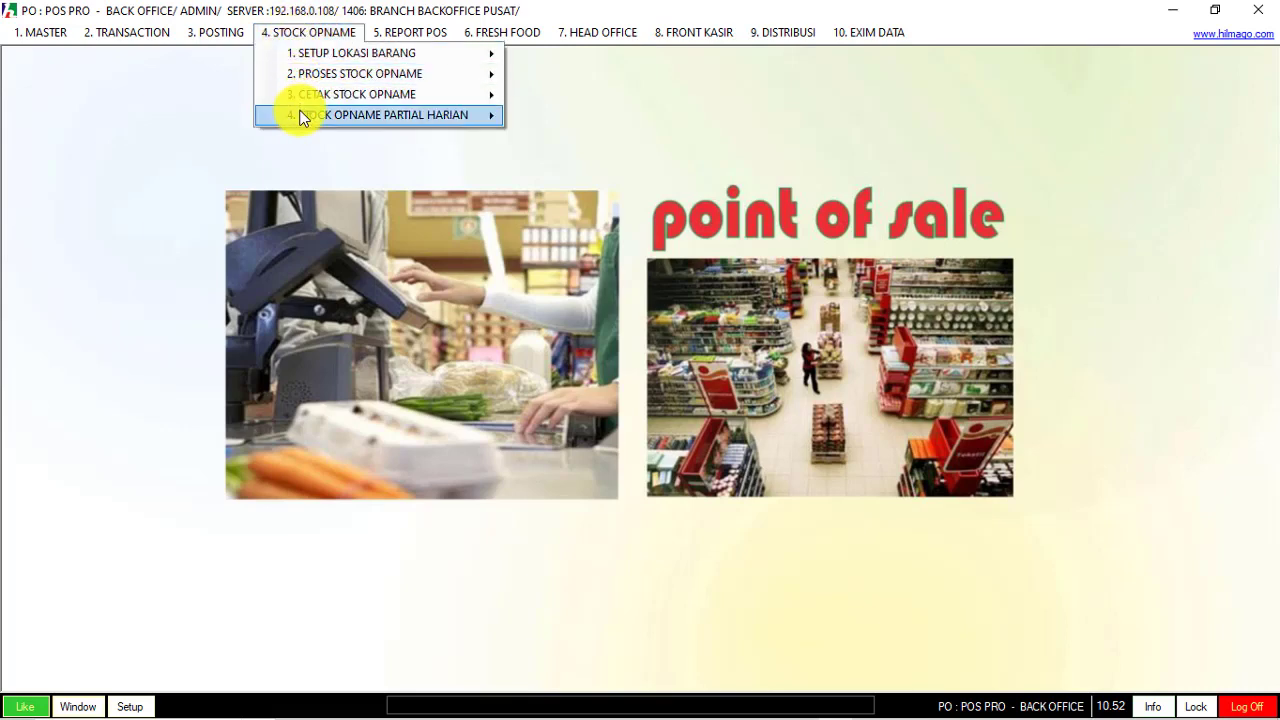
{"action": "mouse_move", "coordinate": [406, 115]}
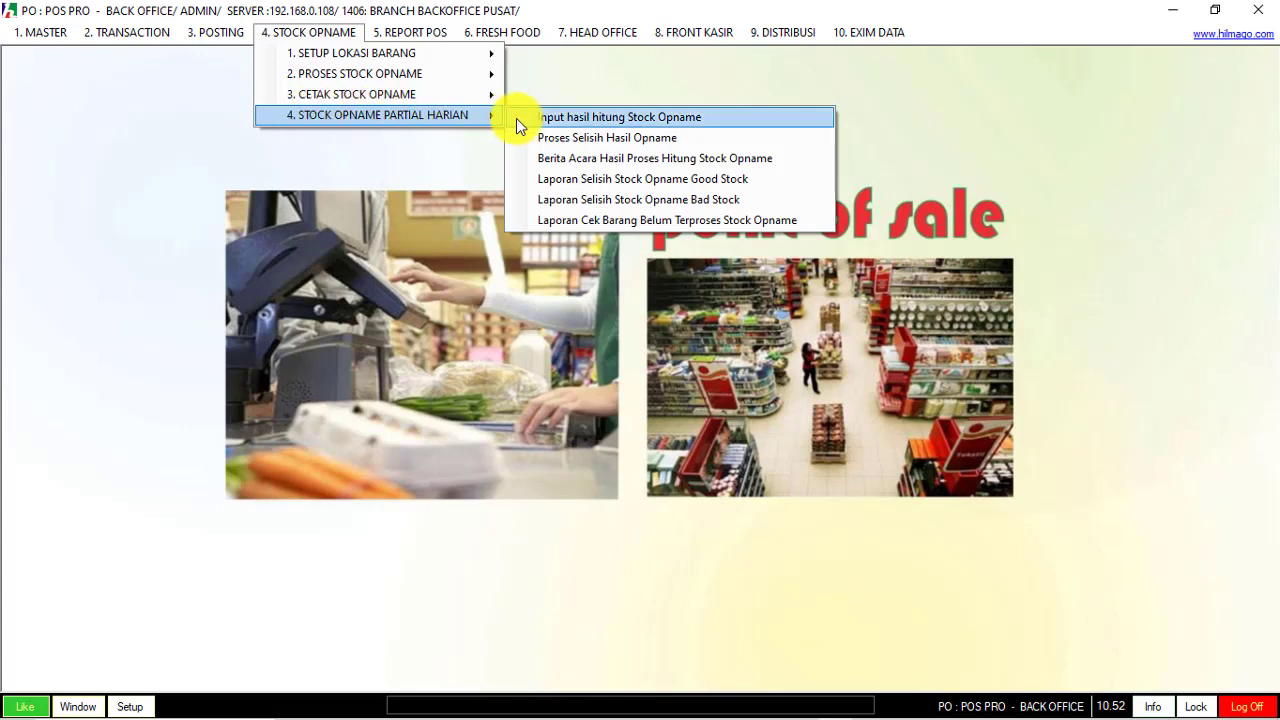
{"action": "left_click", "coordinate": [685, 142]}
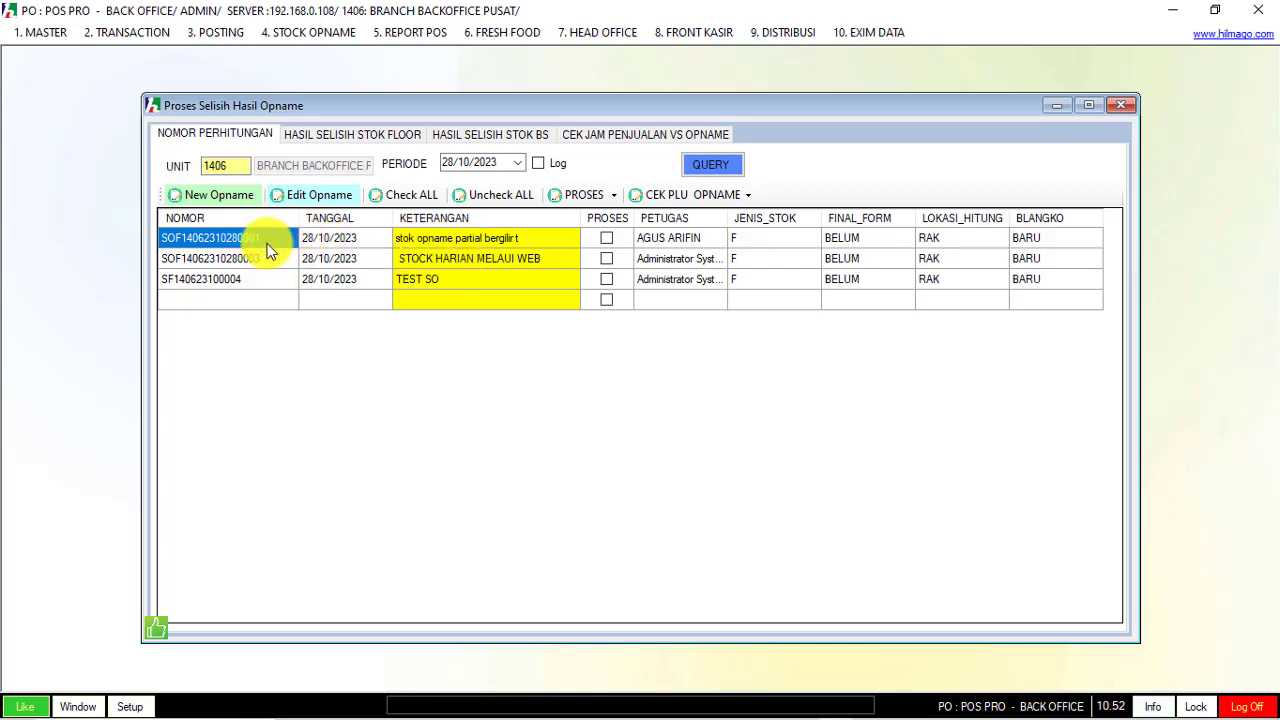
Step: Go through the three opname entries dated 28/10/2023 and mark each of them for PROSES
{"action": "left_click", "coordinate": [511, 243]}
{"action": "left_click", "coordinate": [509, 261]}
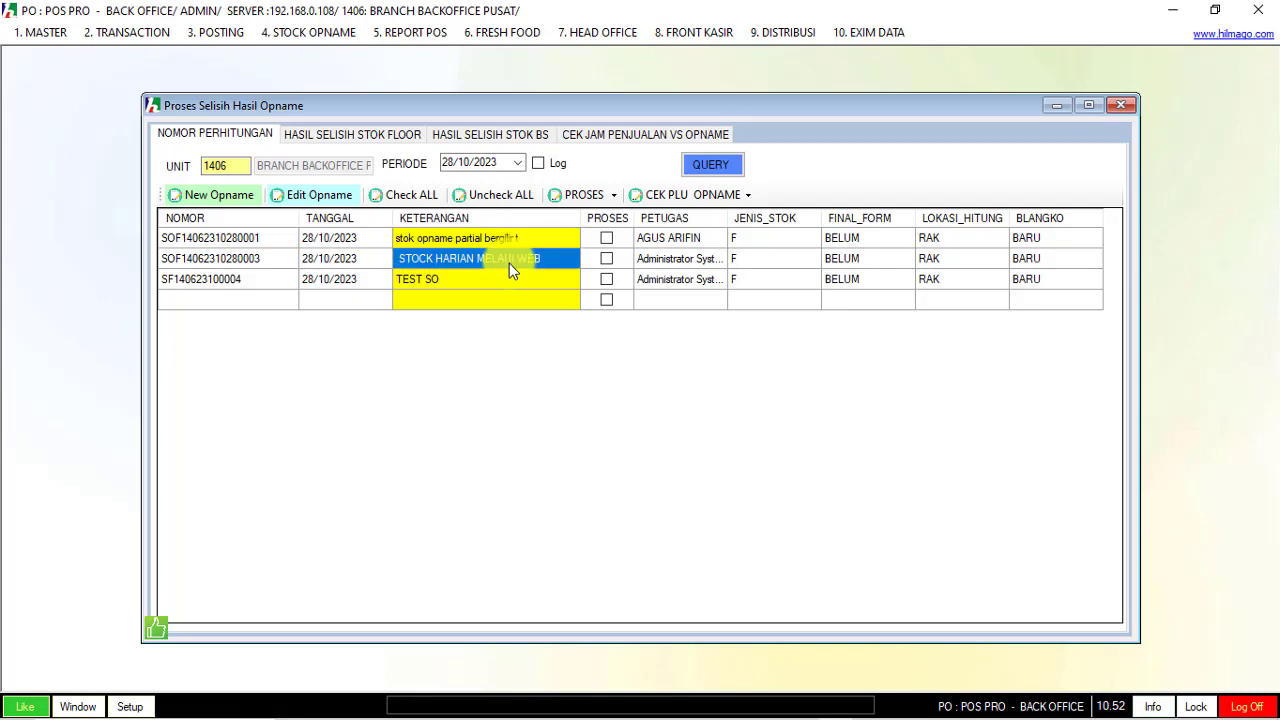
{"action": "left_click", "coordinate": [505, 281]}
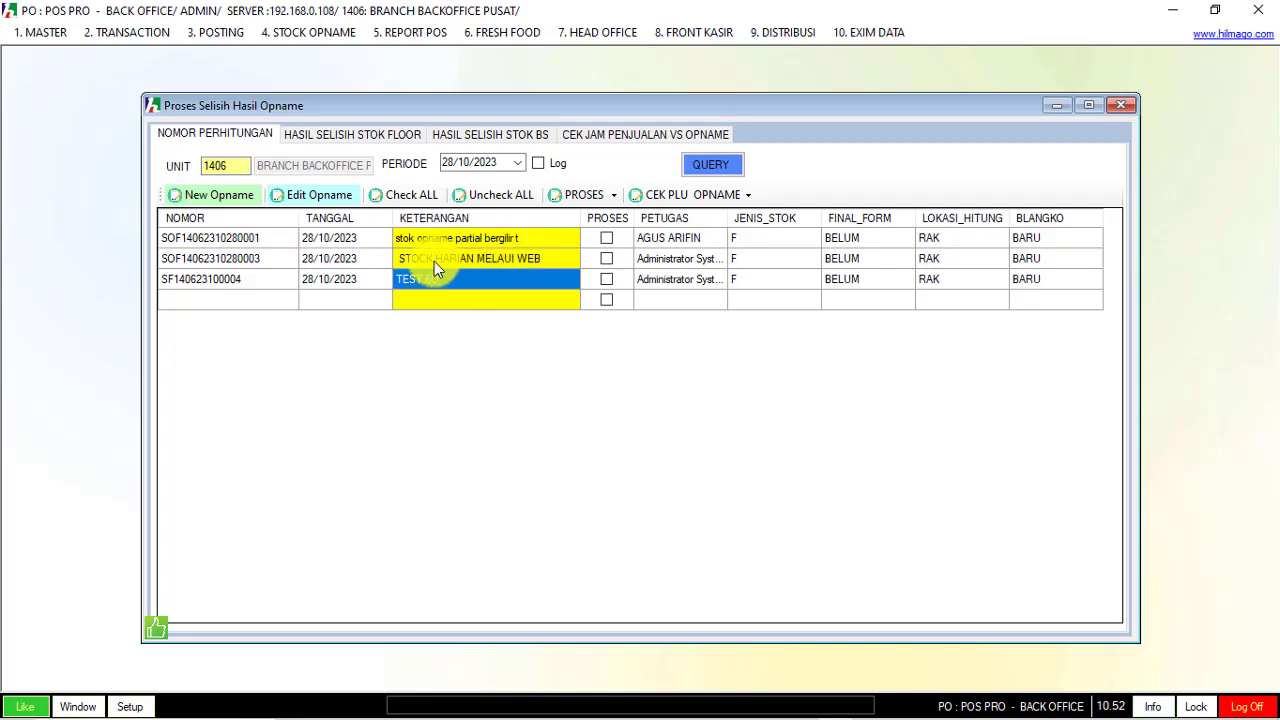
{"action": "left_click", "coordinate": [606, 241]}
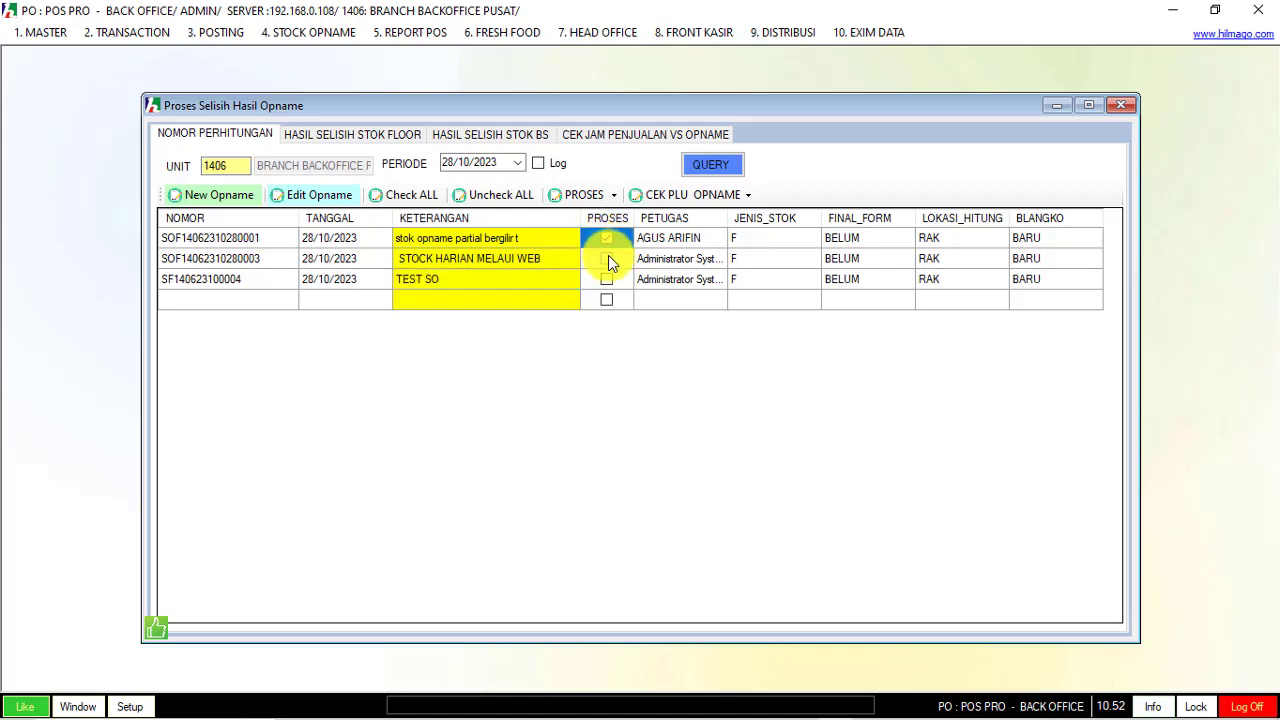
{"action": "left_click", "coordinate": [607, 258]}
{"action": "left_click", "coordinate": [606, 281]}
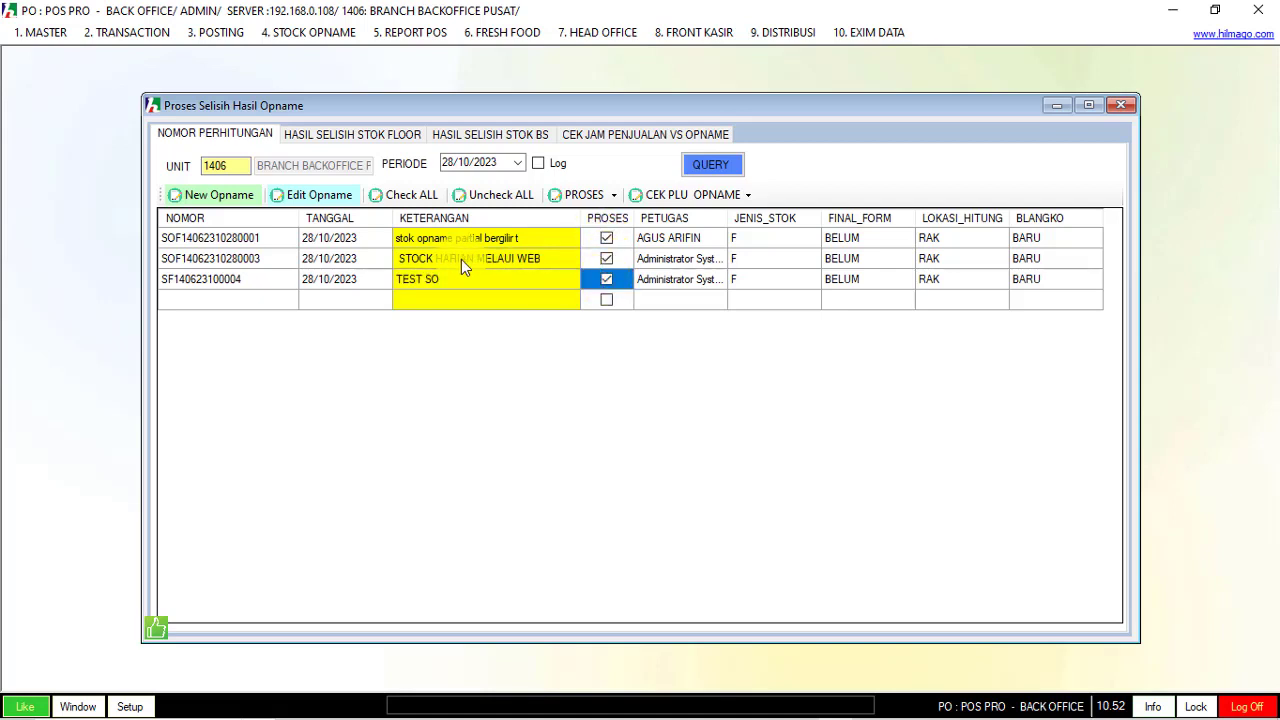
Step: Open the "stok opname partial bergilir t" entry with Edit Opname, examine its item quantities and close the form
{"action": "left_click", "coordinate": [410, 238]}
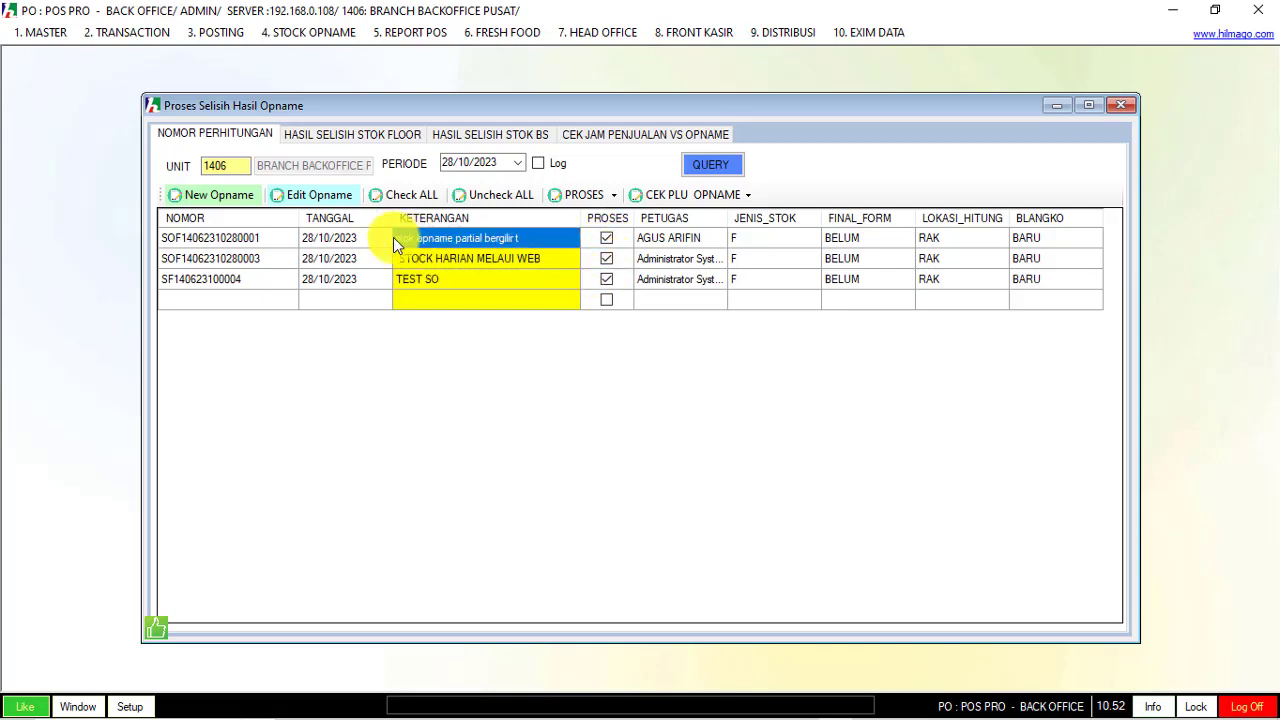
{"action": "left_click", "coordinate": [319, 194]}
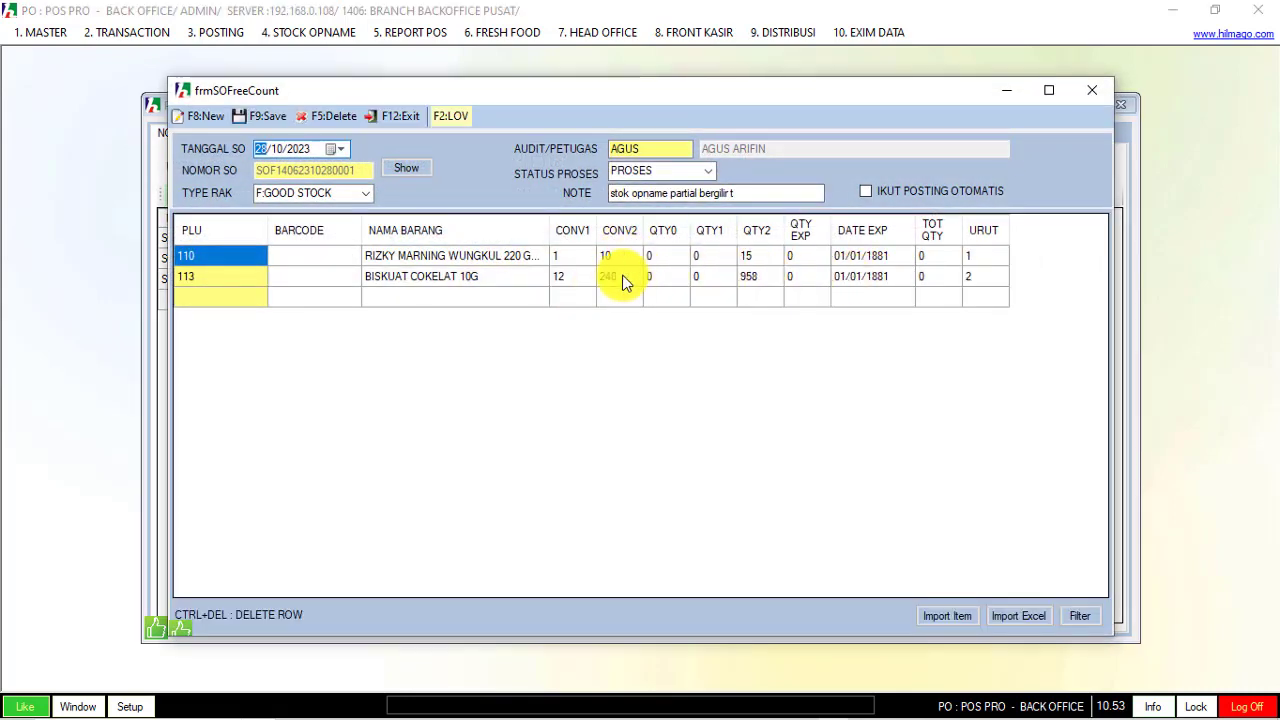
{"action": "left_click", "coordinate": [624, 282]}
{"action": "left_click", "coordinate": [766, 275]}
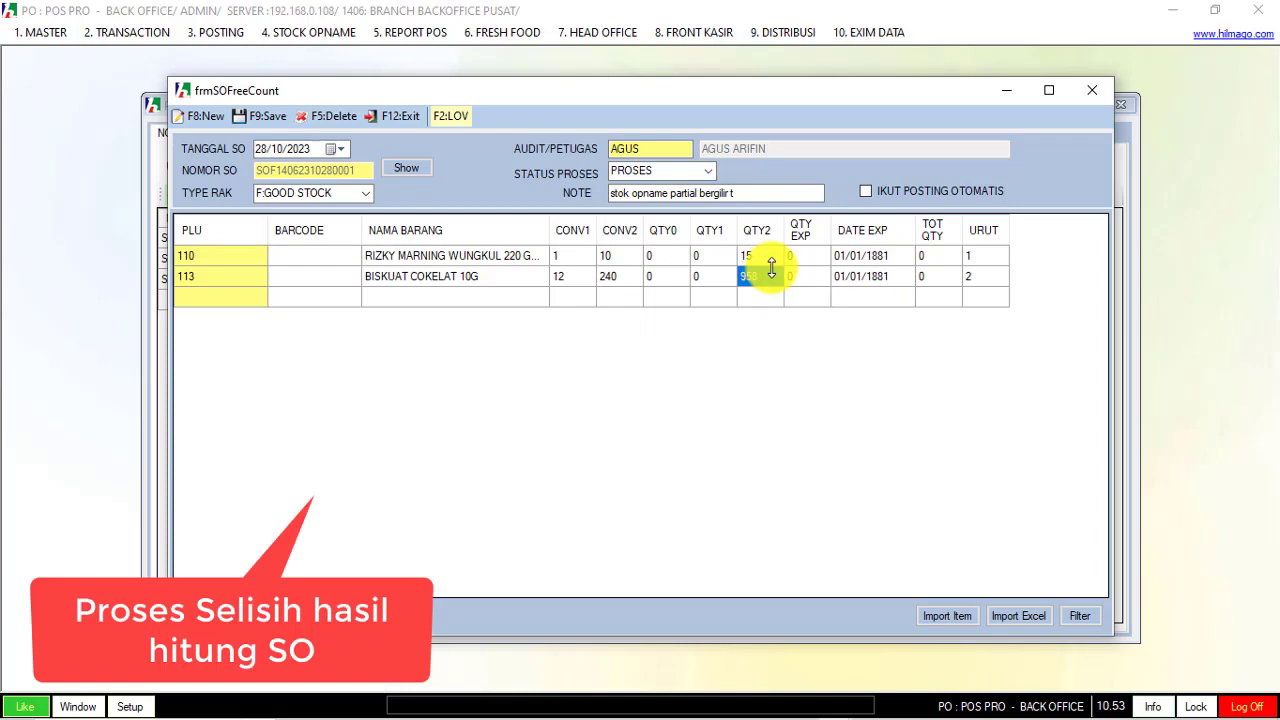
{"action": "left_click", "coordinate": [1094, 92]}
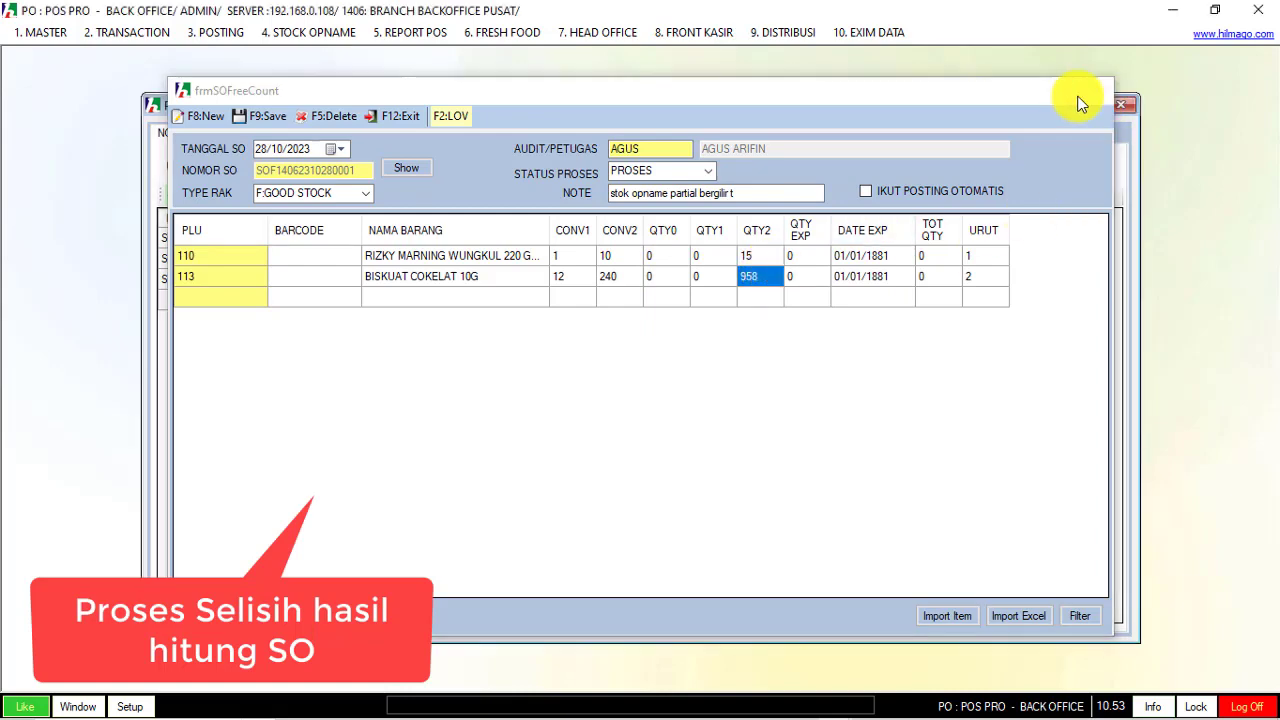
Step: Open the STOCK HARIAN MELAUI WEB entry with Edit Opname and examine the QTY2 counts and expiry dates of its items
{"action": "left_click", "coordinate": [340, 261]}
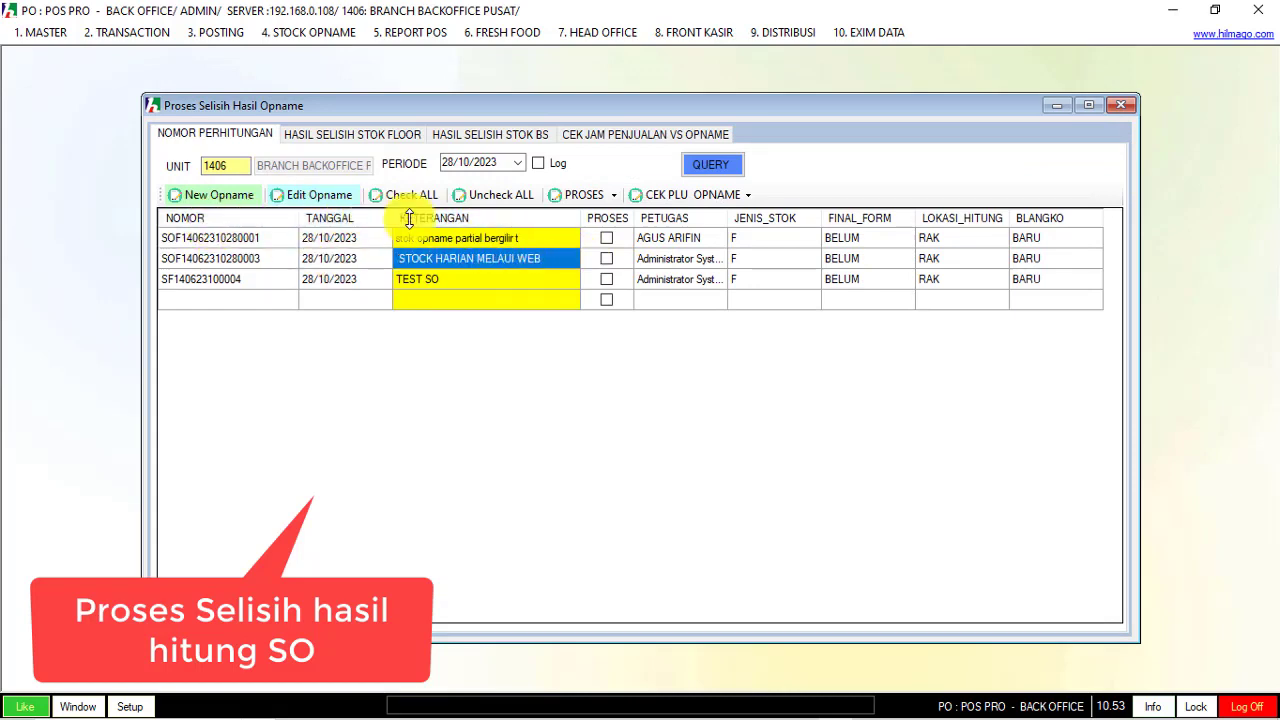
{"action": "left_click", "coordinate": [334, 198]}
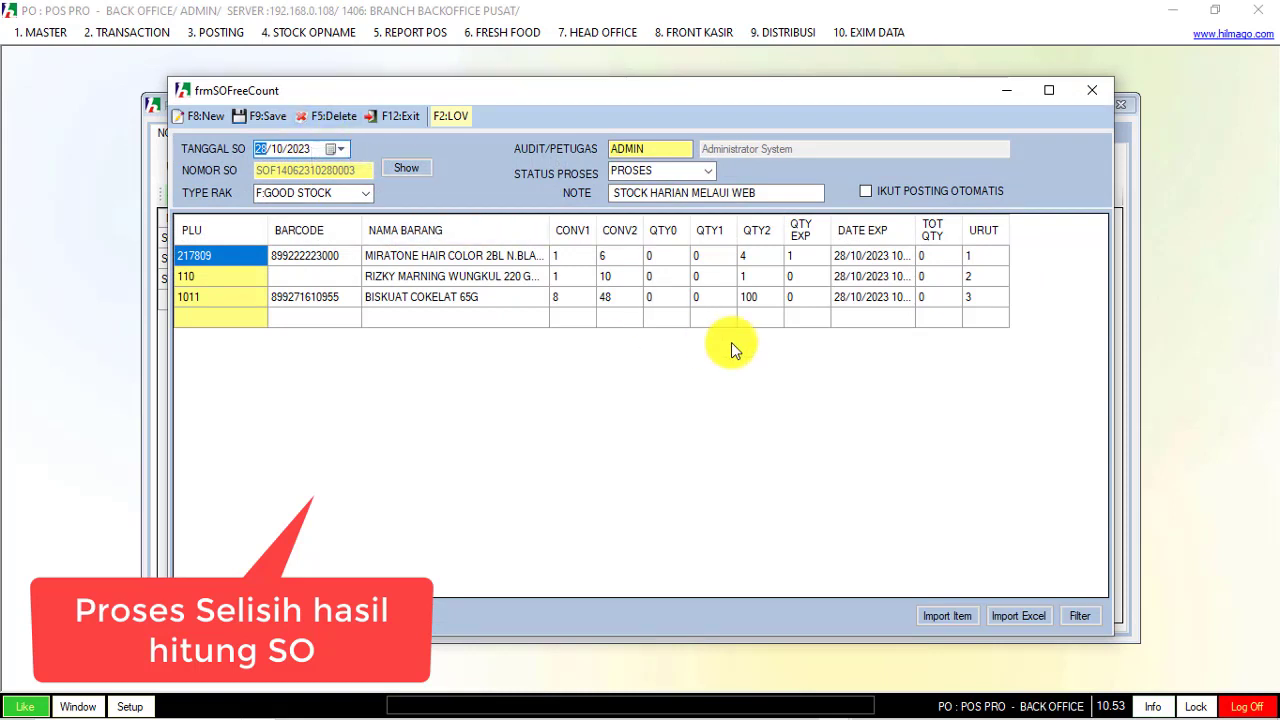
{"action": "left_click", "coordinate": [763, 302]}
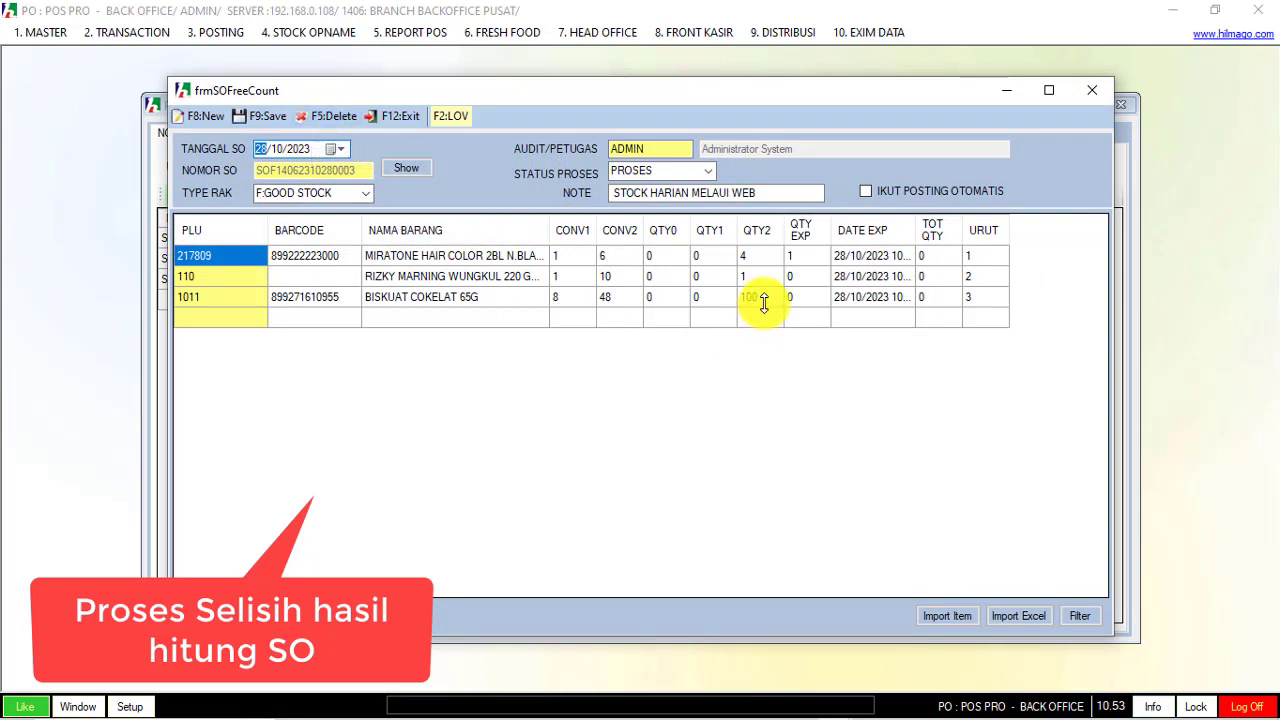
{"action": "left_click", "coordinate": [761, 300]}
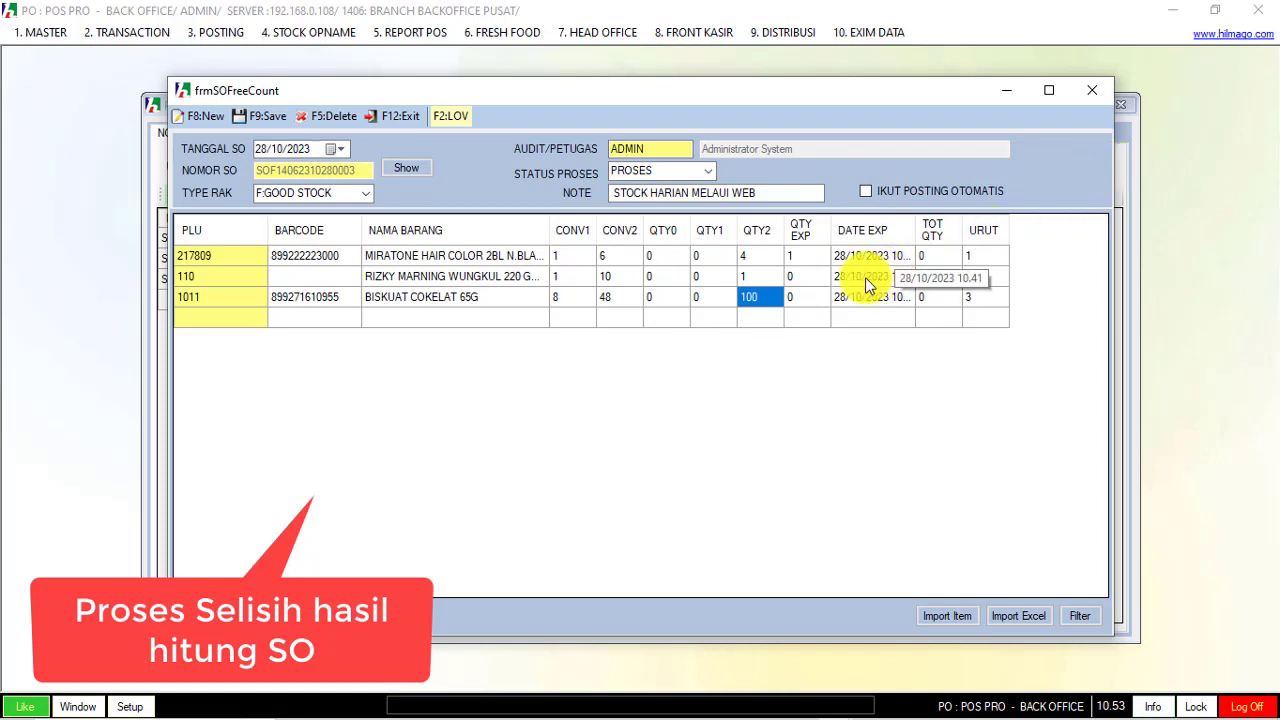
Step: Set the QTY2 count of BISKUAT COKELAT 65G to 101 and save the STOCK HARIAN MELAUI WEB opname
{"action": "type", "text": "101"}
{"action": "key", "text": "Return"}
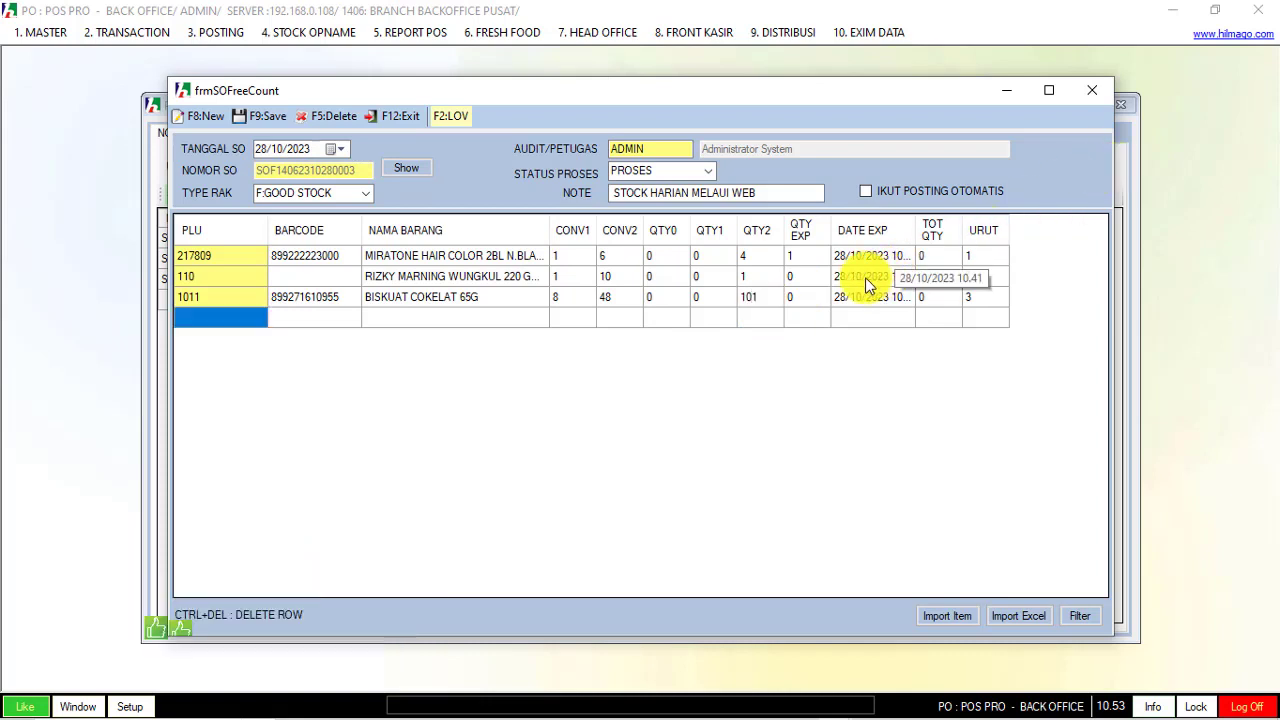
{"action": "left_click", "coordinate": [261, 120]}
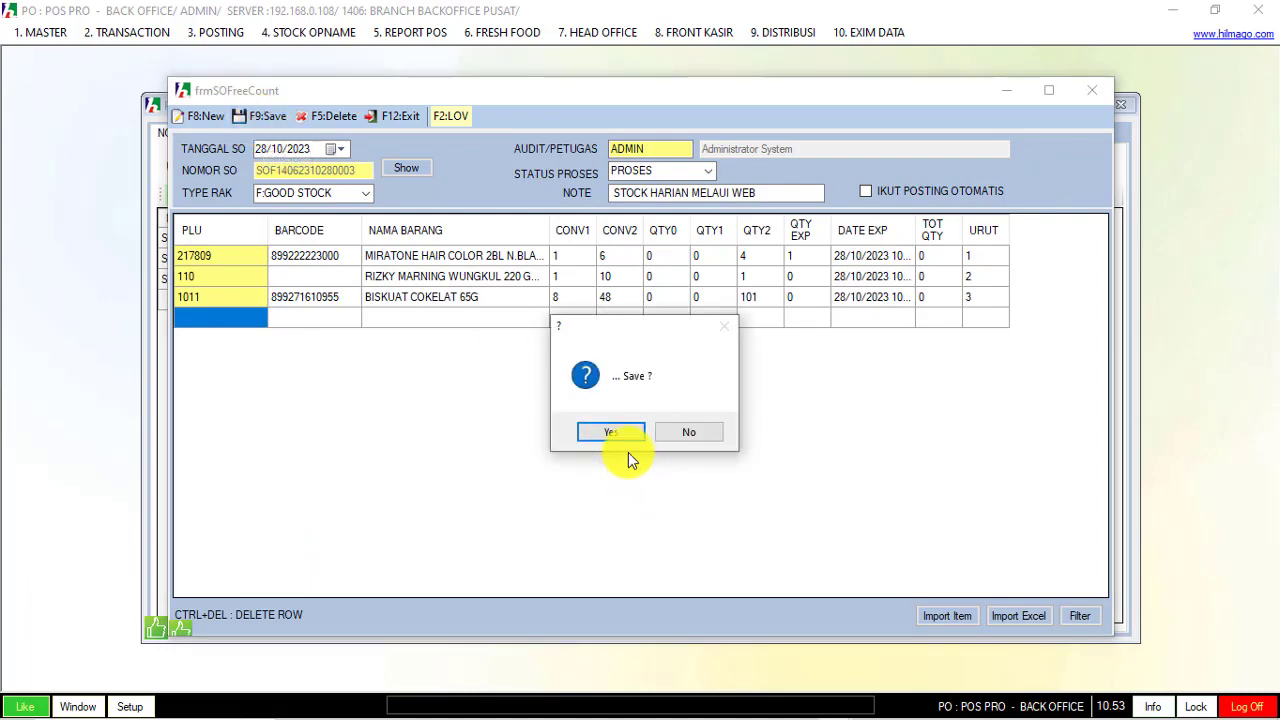
{"action": "left_click", "coordinate": [612, 432]}
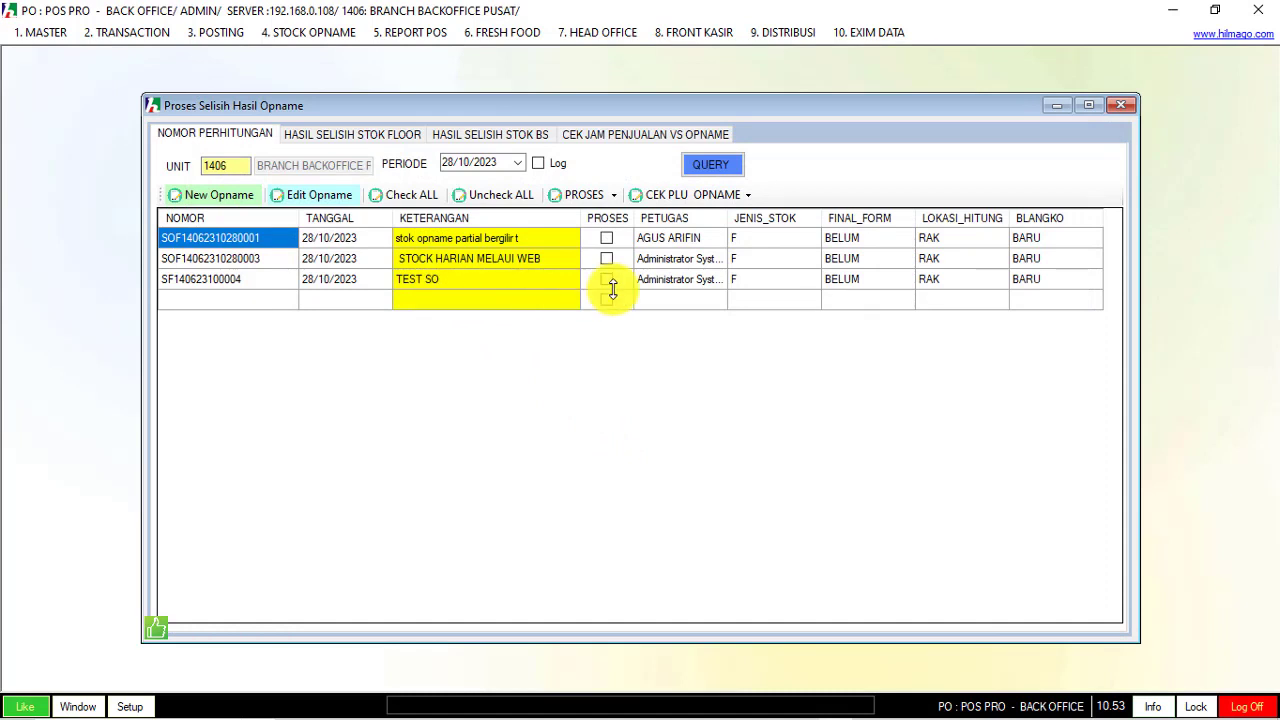
Step: Mark the stok opname partial, STOCK HARIAN MELAUI WEB and TEST SO entries for PROSES, checking their numbers
{"action": "left_click", "coordinate": [607, 240]}
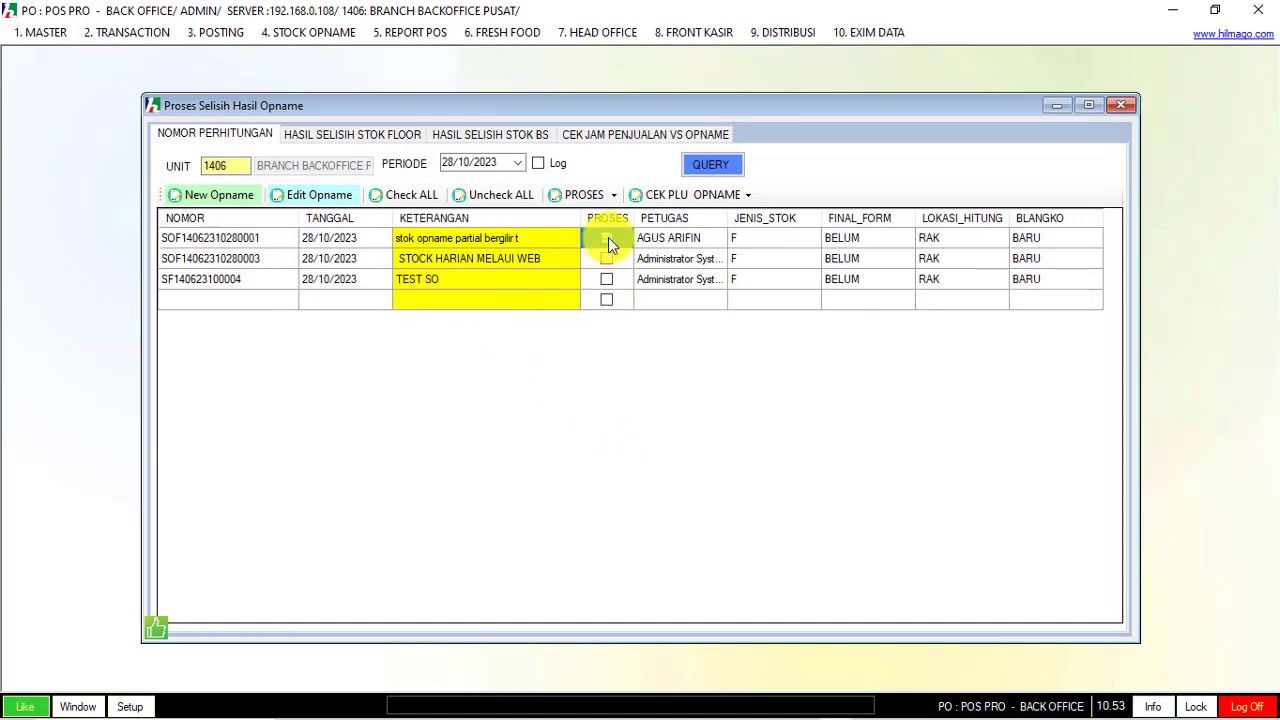
{"action": "left_click", "coordinate": [607, 259]}
{"action": "left_click", "coordinate": [606, 280]}
{"action": "left_click", "coordinate": [515, 259]}
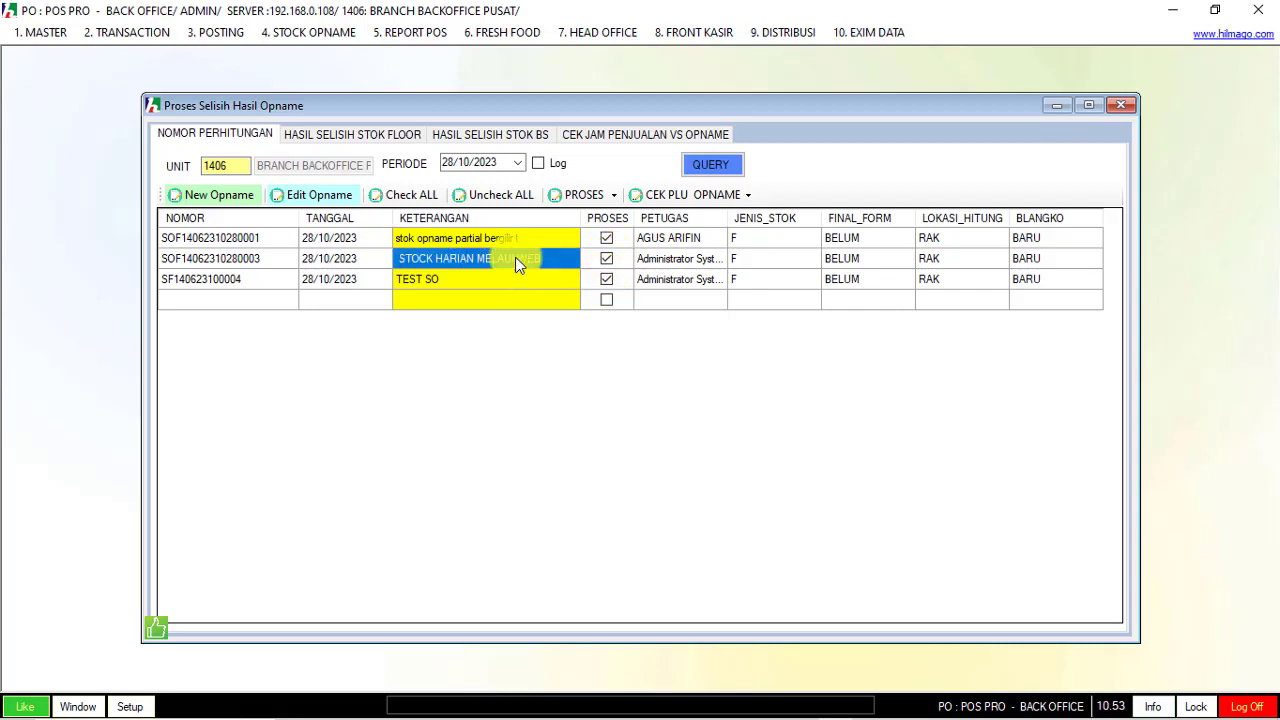
{"action": "left_click", "coordinate": [198, 238]}
{"action": "left_click_drag", "start_coordinate": [293, 237], "coordinate": [320, 237]}
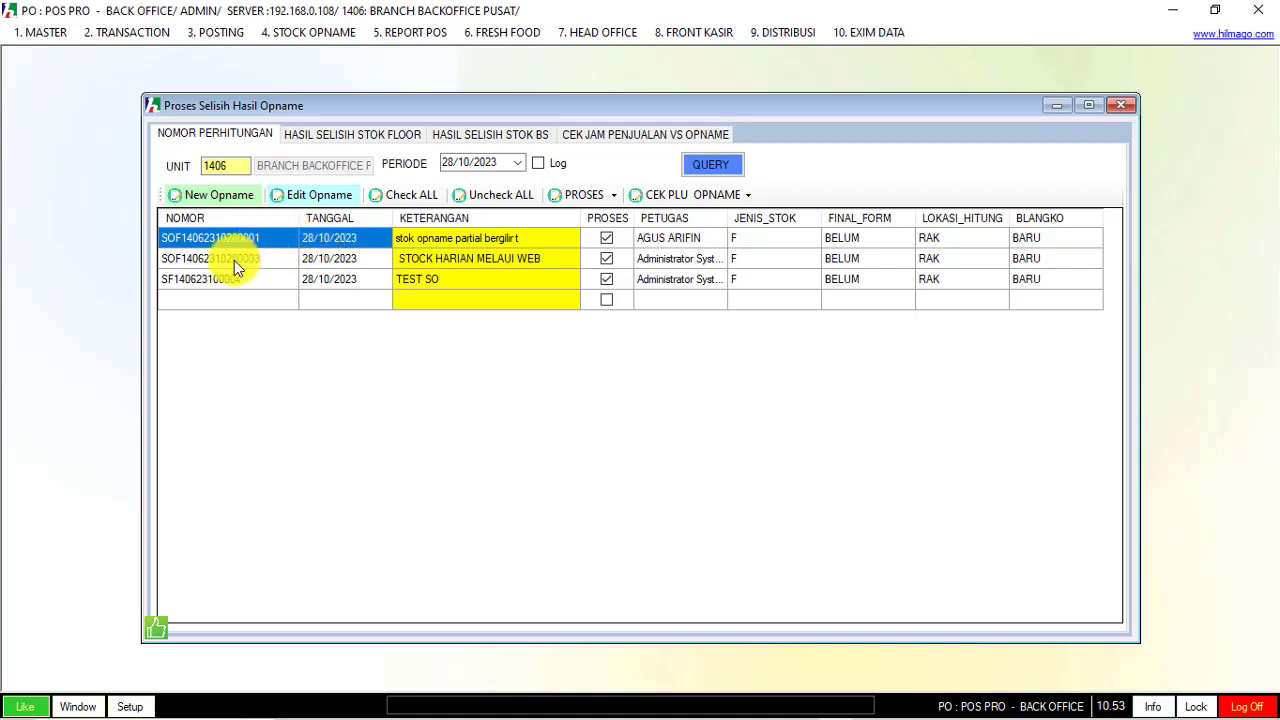
{"action": "left_click_drag", "start_coordinate": [234, 260], "coordinate": [301, 255]}
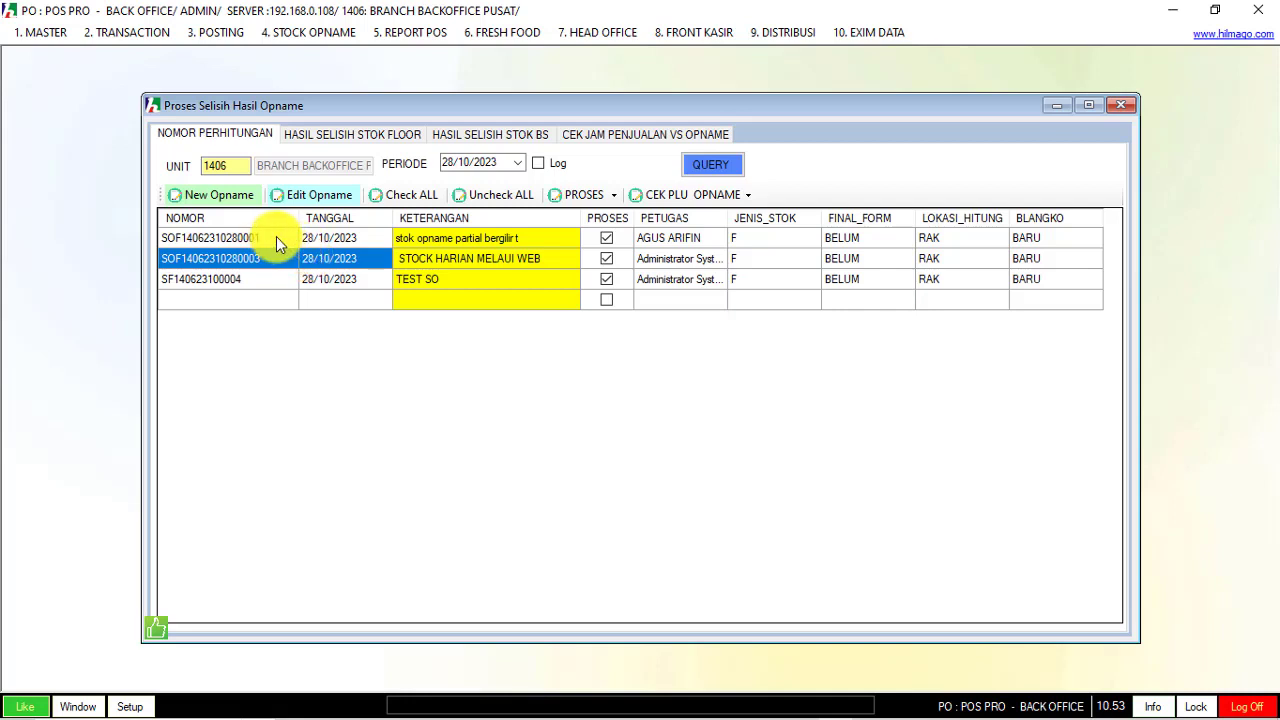
{"action": "left_click", "coordinate": [276, 240]}
{"action": "left_click", "coordinate": [275, 263]}
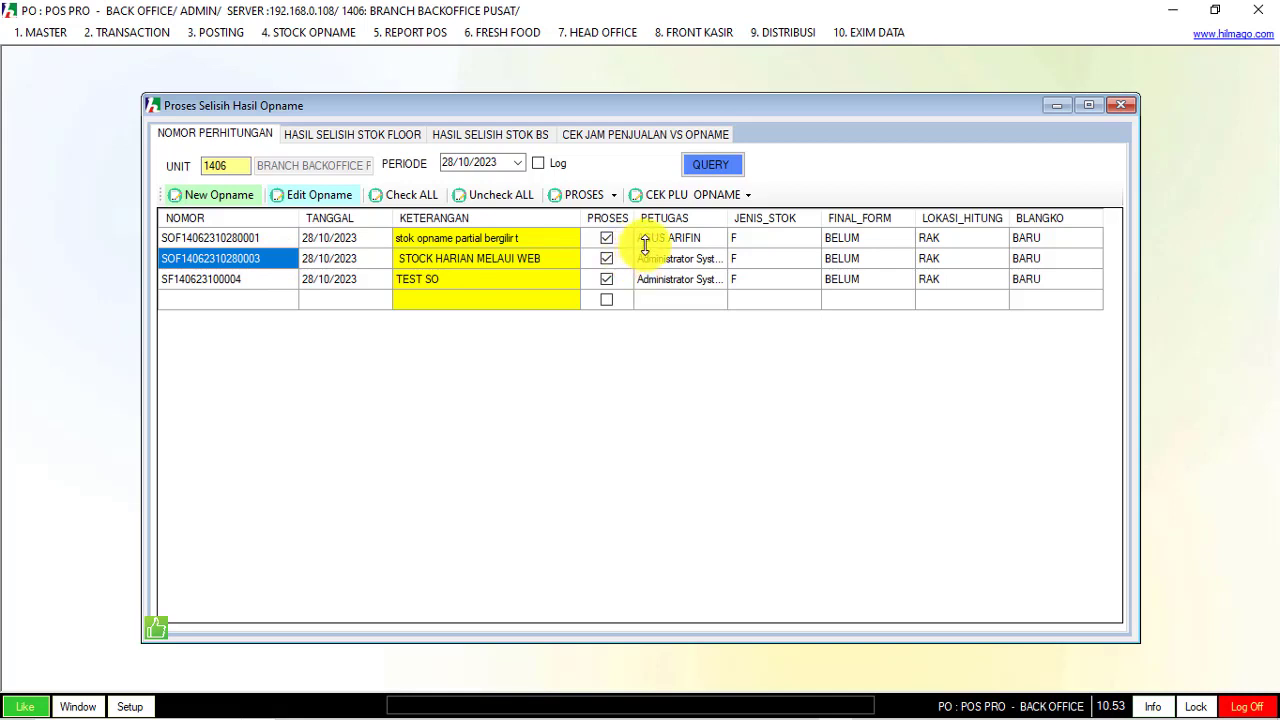
Step: Check the JENIS_STOK of the marked entries and run the difference process as KHUSUS GOOD, confirming it
{"action": "left_click", "coordinate": [606, 200]}
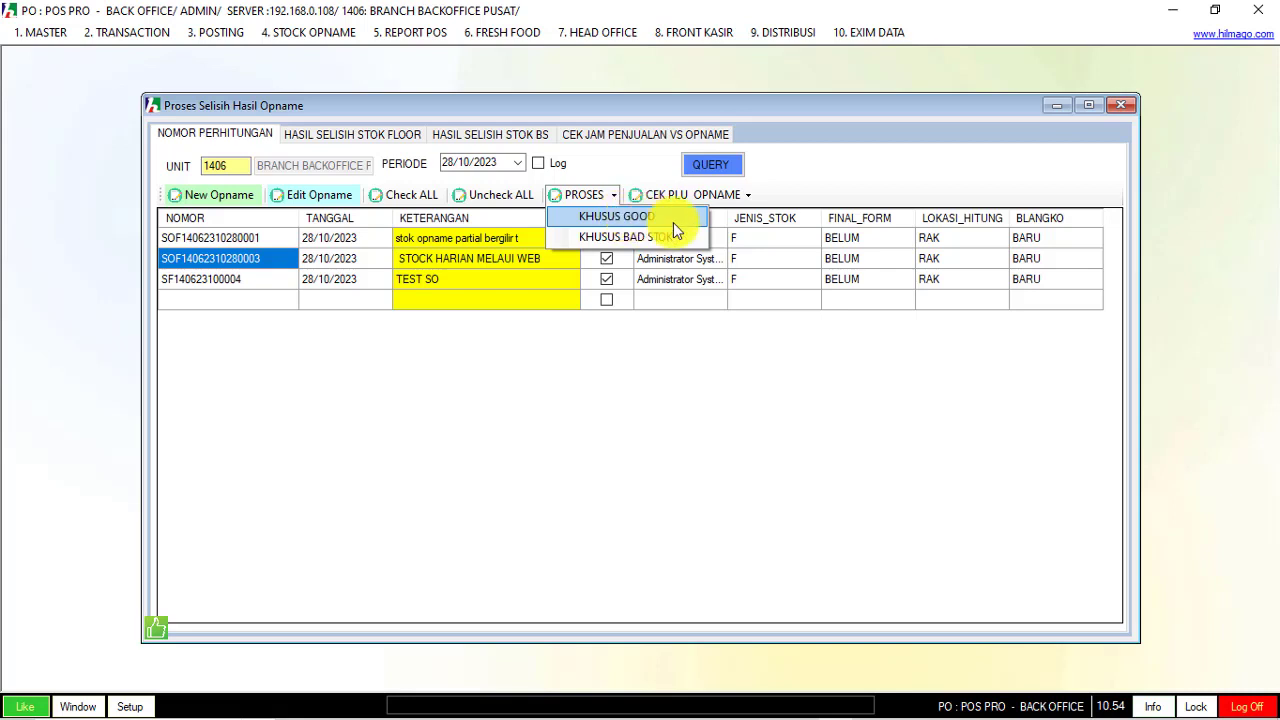
{"action": "left_click", "coordinate": [768, 242]}
{"action": "left_click_drag", "start_coordinate": [769, 250], "coordinate": [770, 272]}
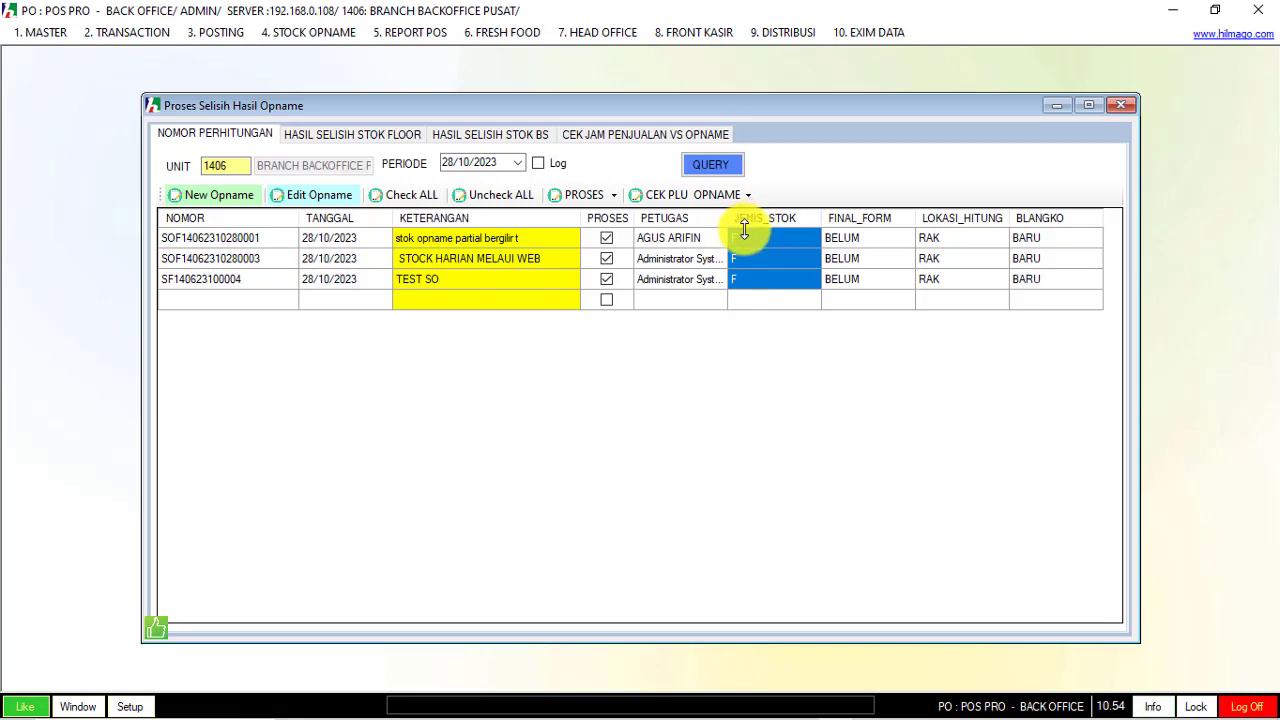
{"action": "left_click", "coordinate": [594, 197]}
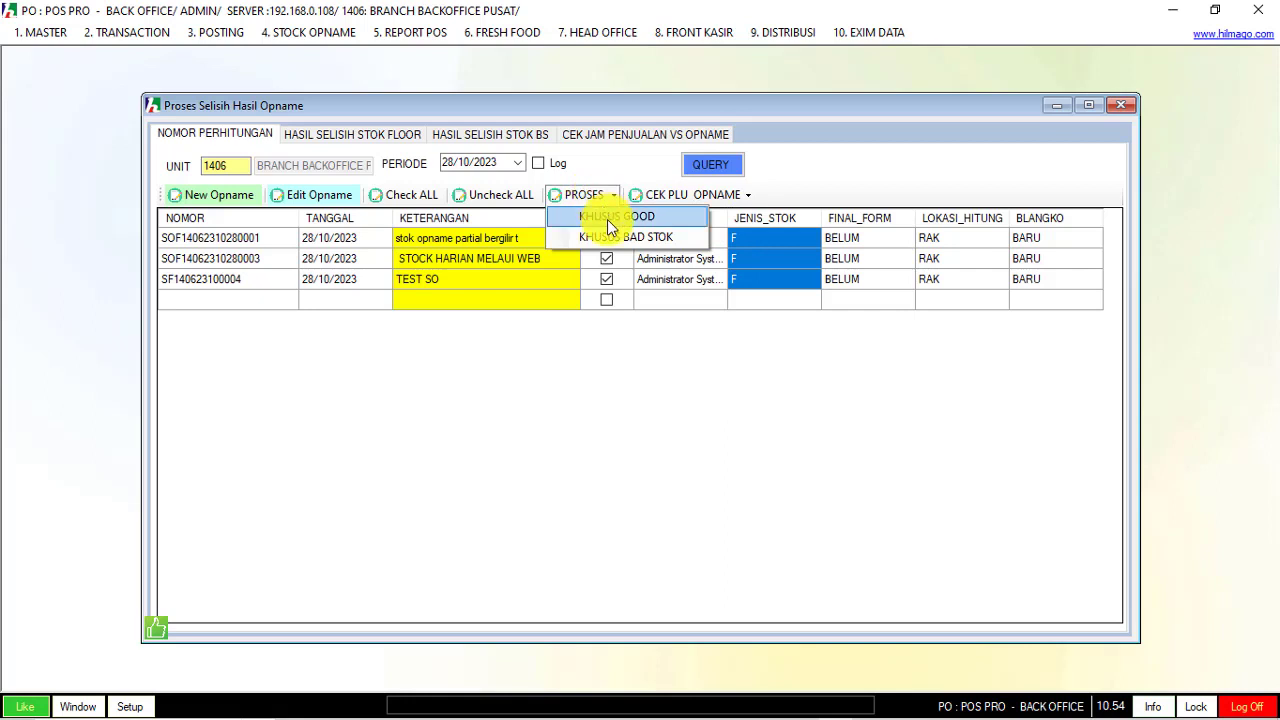
{"action": "left_click", "coordinate": [607, 219]}
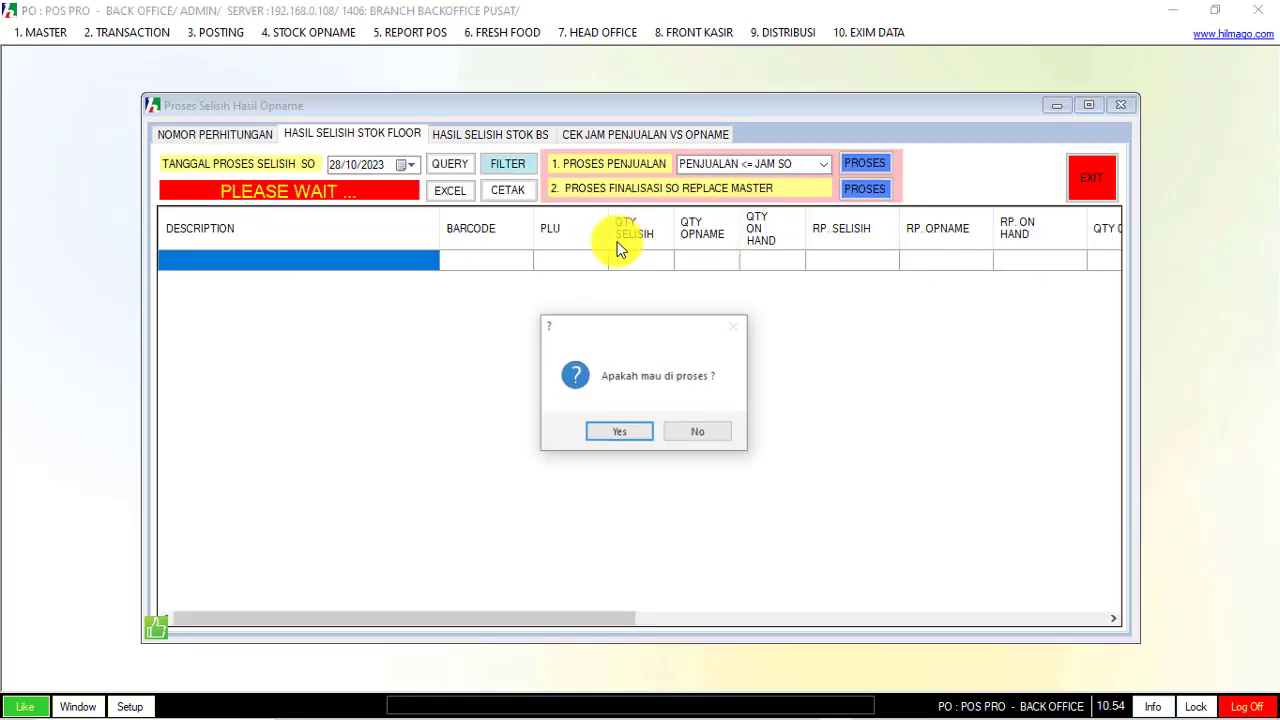
{"action": "left_click", "coordinate": [614, 433]}
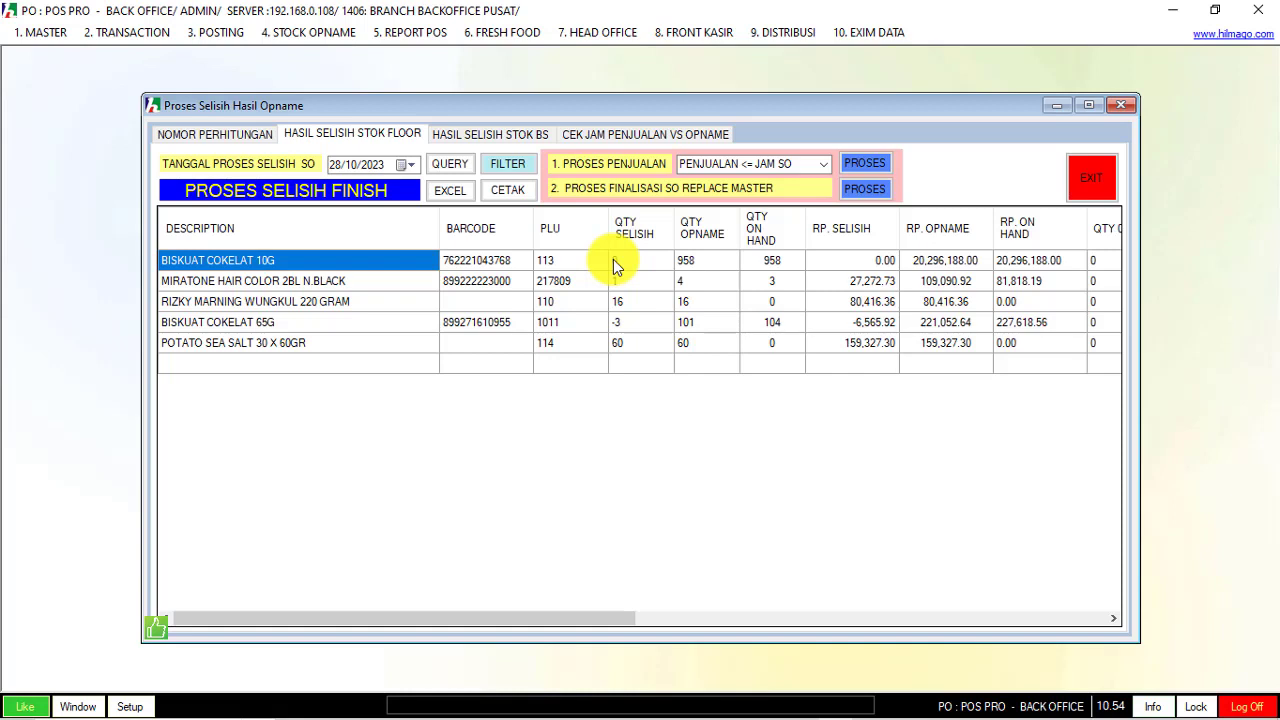
Step: Compare QTY SELISIH, QTY OPNAME and QTY ON HAND for BISKUAT COKELAT 10G, MIRATONE HAIR COLOR and RIZKY MARNING WUNGKUL
{"action": "left_click", "coordinate": [768, 262]}
{"action": "left_click_drag", "start_coordinate": [185, 259], "coordinate": [660, 265]}
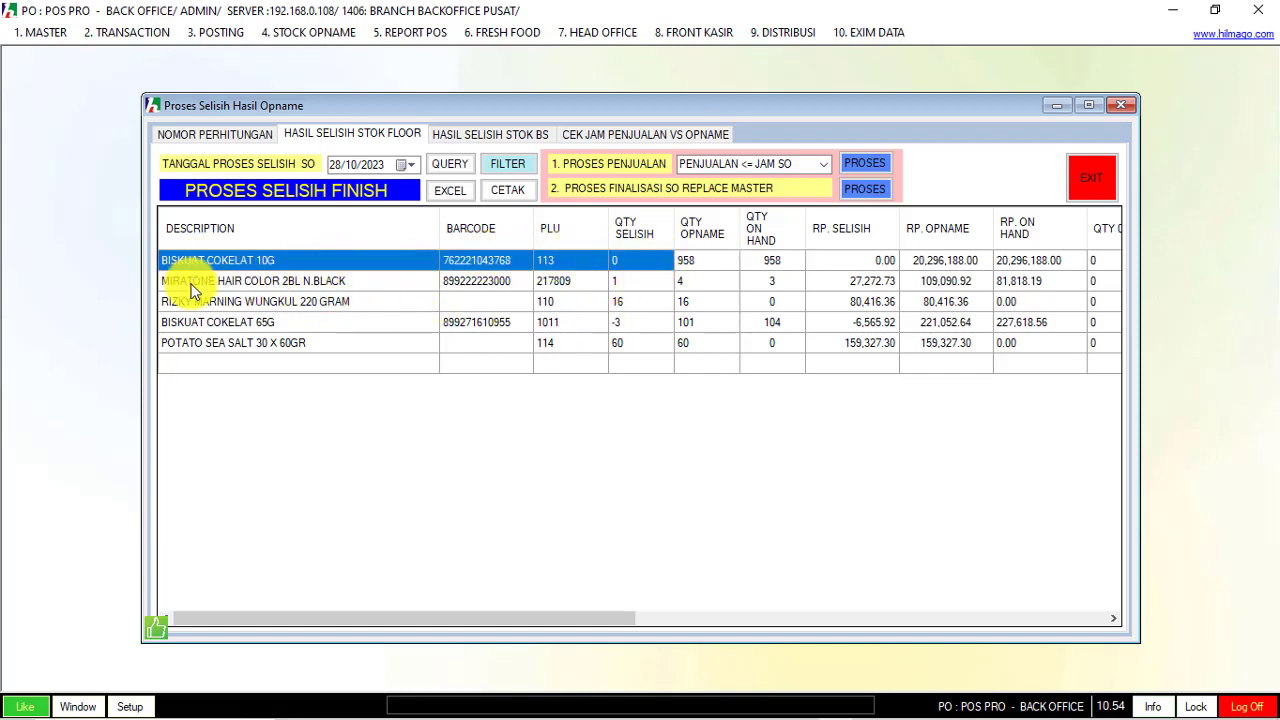
{"action": "left_click_drag", "start_coordinate": [195, 283], "coordinate": [617, 282]}
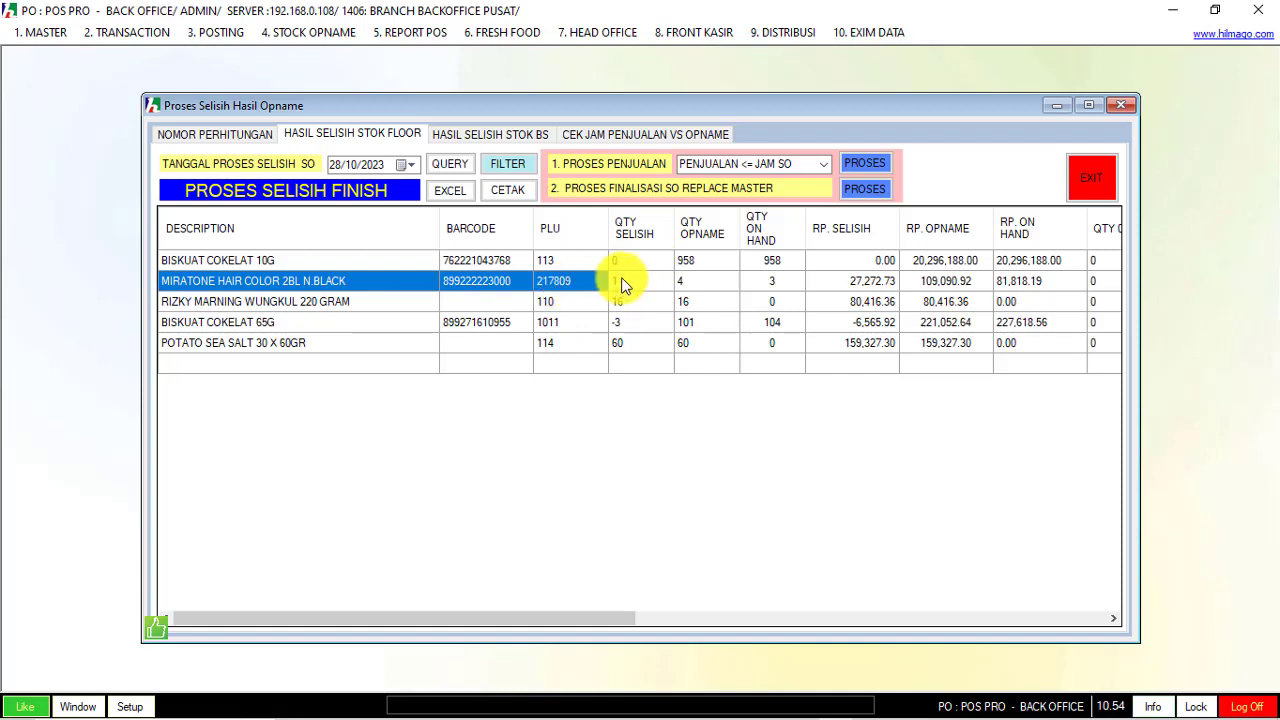
{"action": "left_click", "coordinate": [621, 284]}
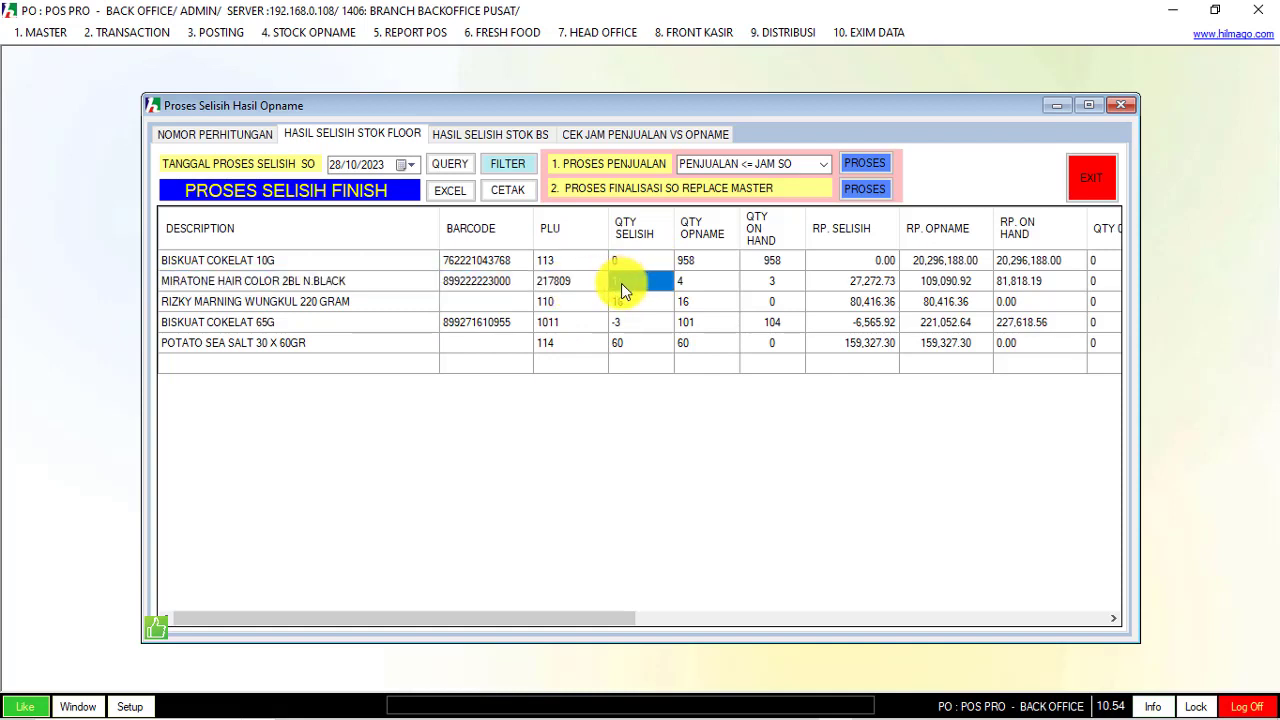
{"action": "left_click", "coordinate": [770, 284]}
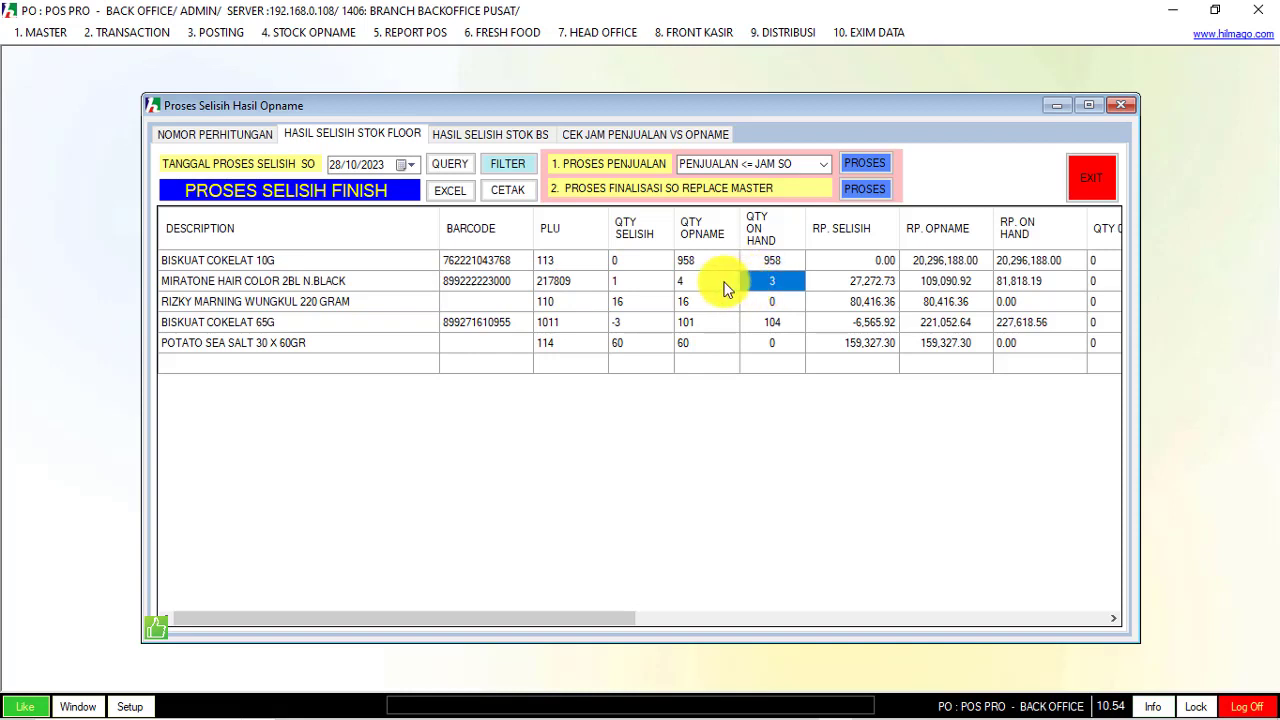
{"action": "left_click", "coordinate": [722, 286]}
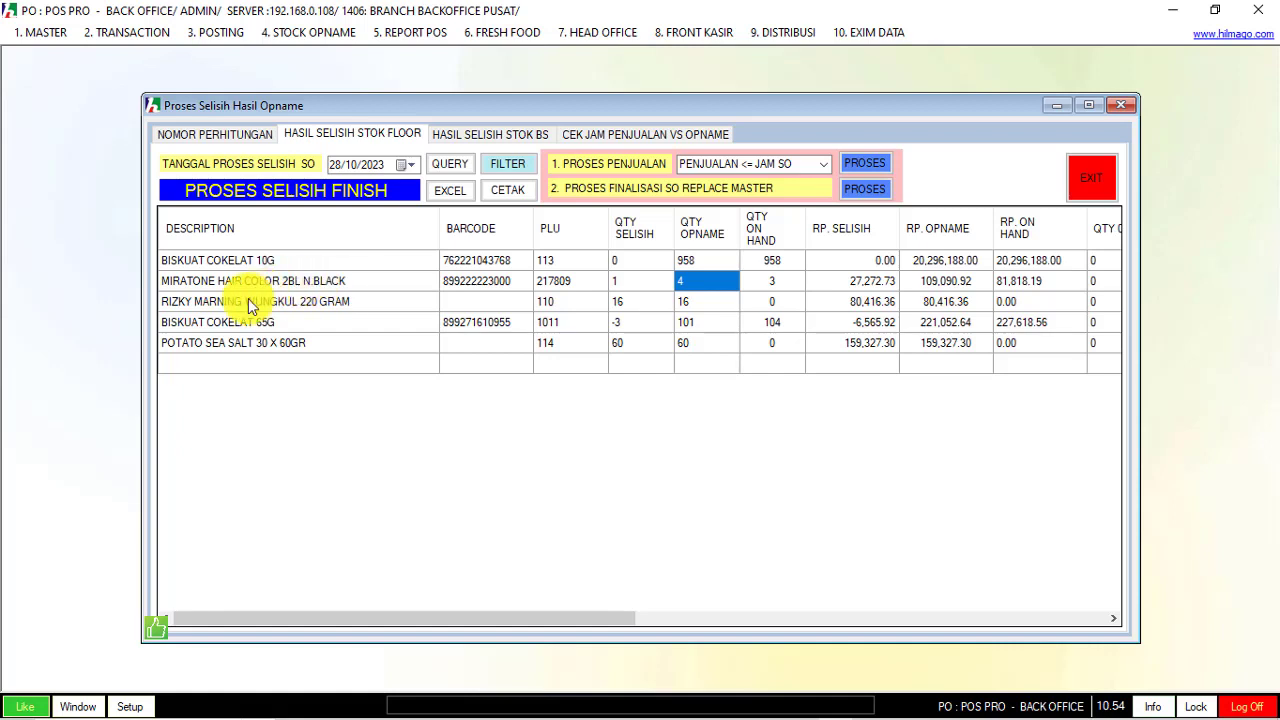
{"action": "left_click", "coordinate": [333, 301]}
{"action": "left_click_drag", "start_coordinate": [333, 300], "coordinate": [480, 303]}
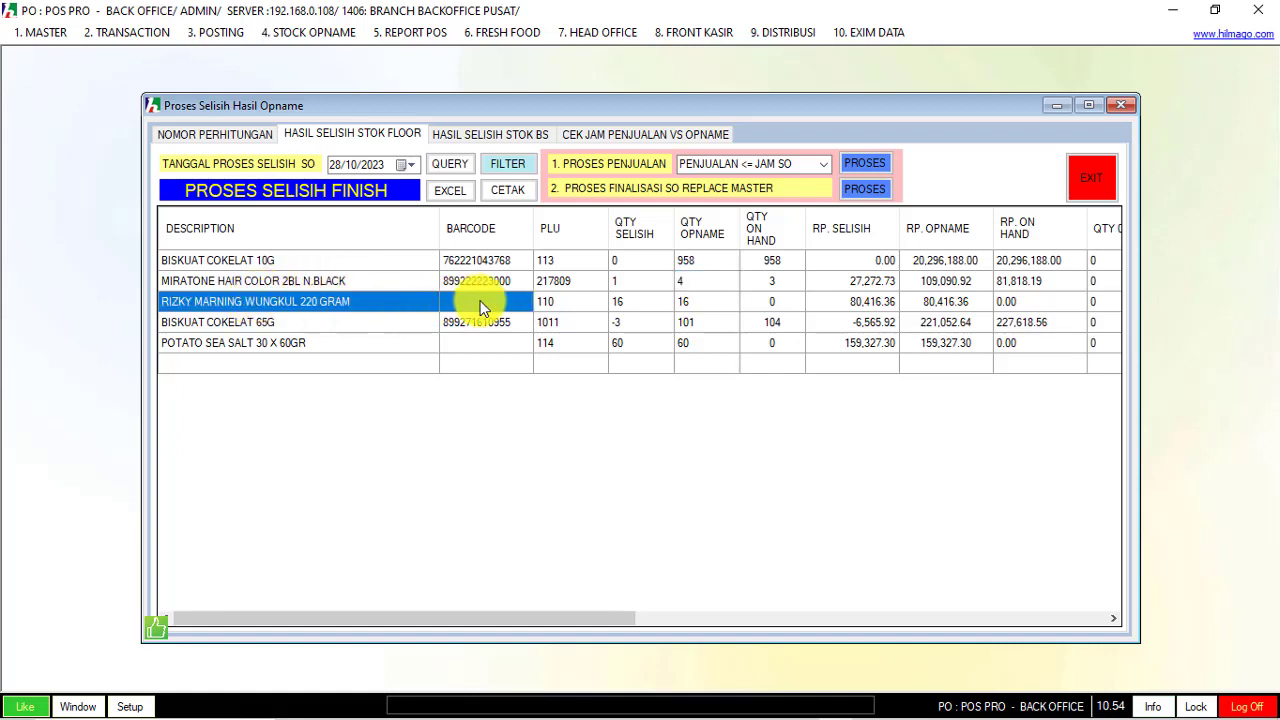
{"action": "left_click", "coordinate": [716, 306]}
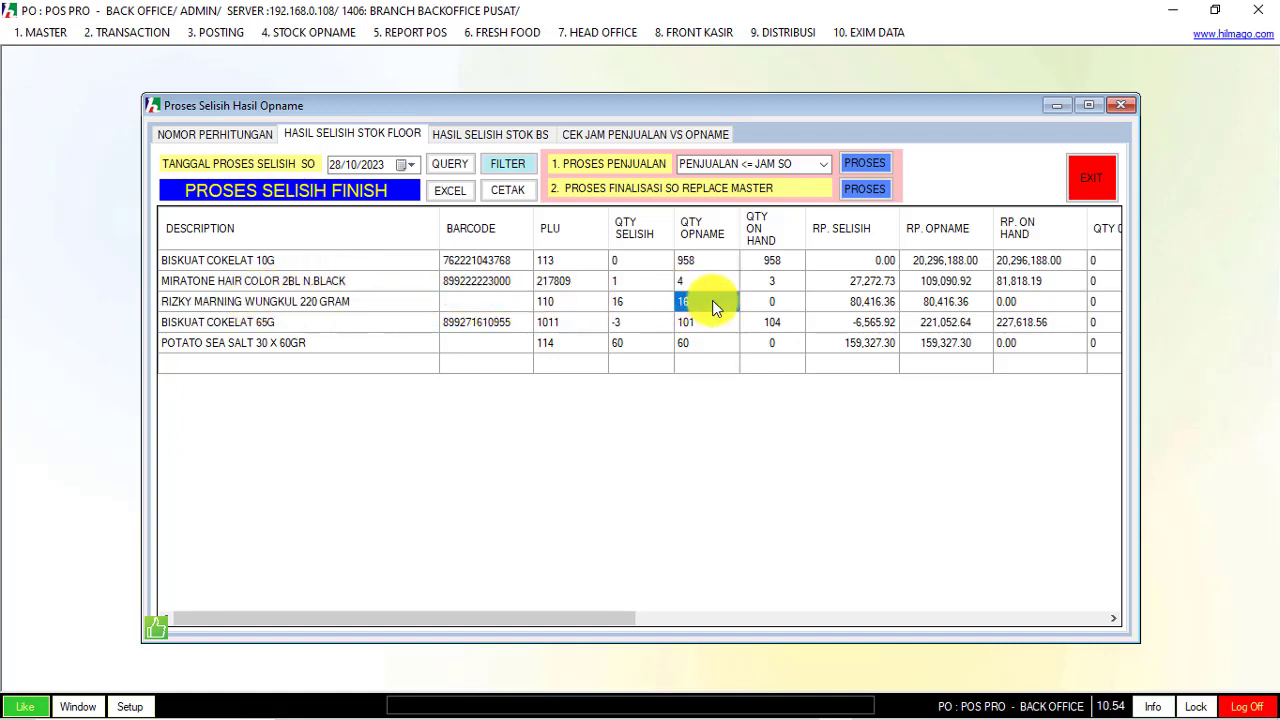
{"action": "left_click", "coordinate": [765, 304]}
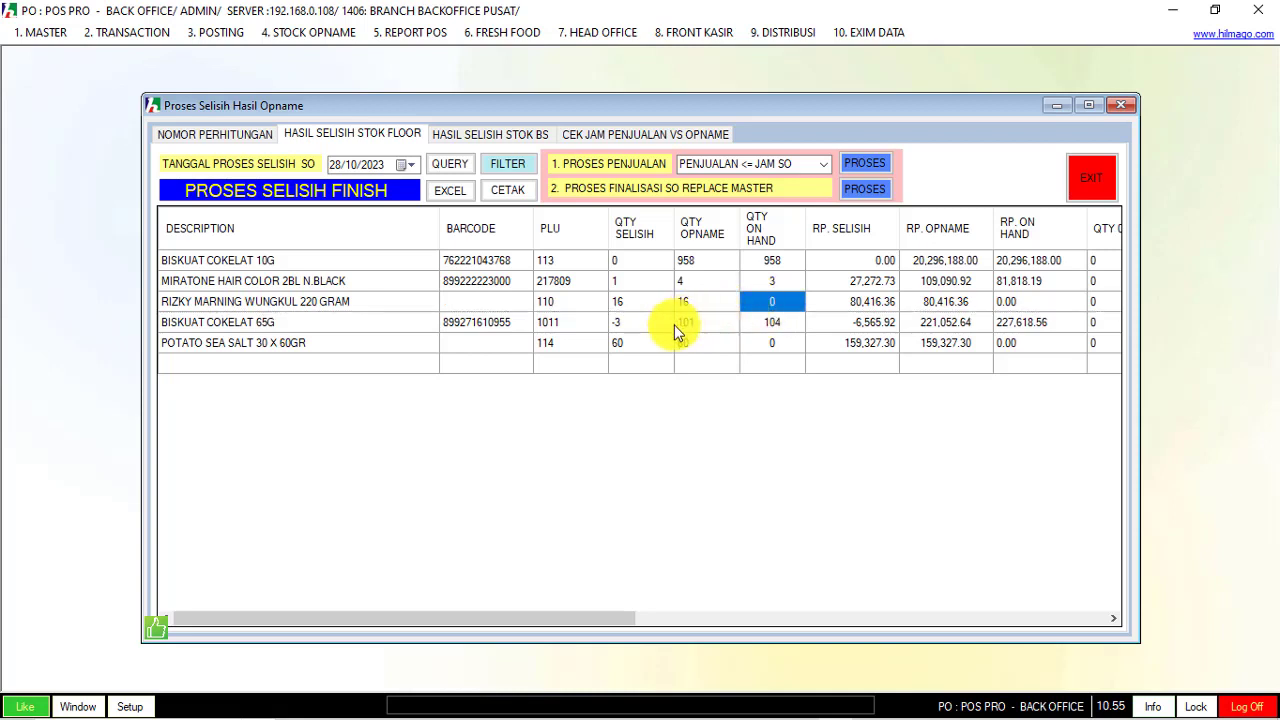
Step: Compare the difference, opname and on-hand quantities of BISKUAT COKELAT 65G and POTATO SEA SALT 30 X 60GR
{"action": "left_click", "coordinate": [190, 322]}
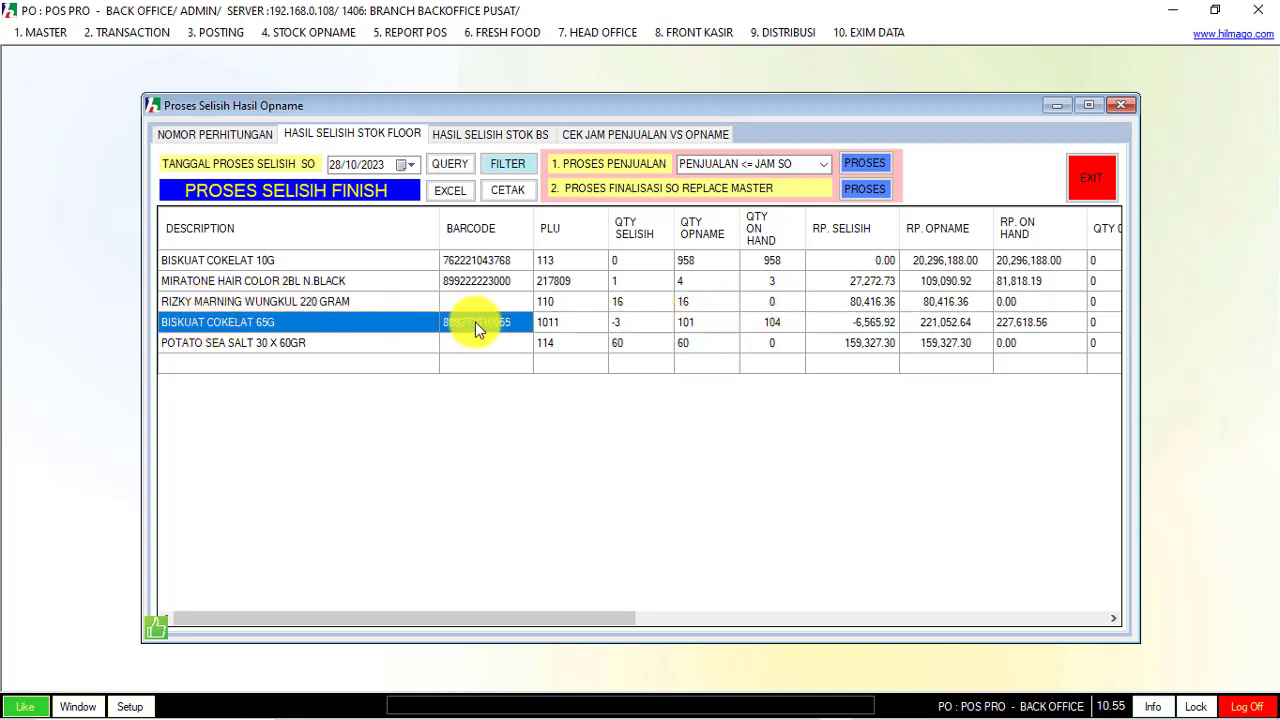
{"action": "left_click", "coordinate": [629, 327]}
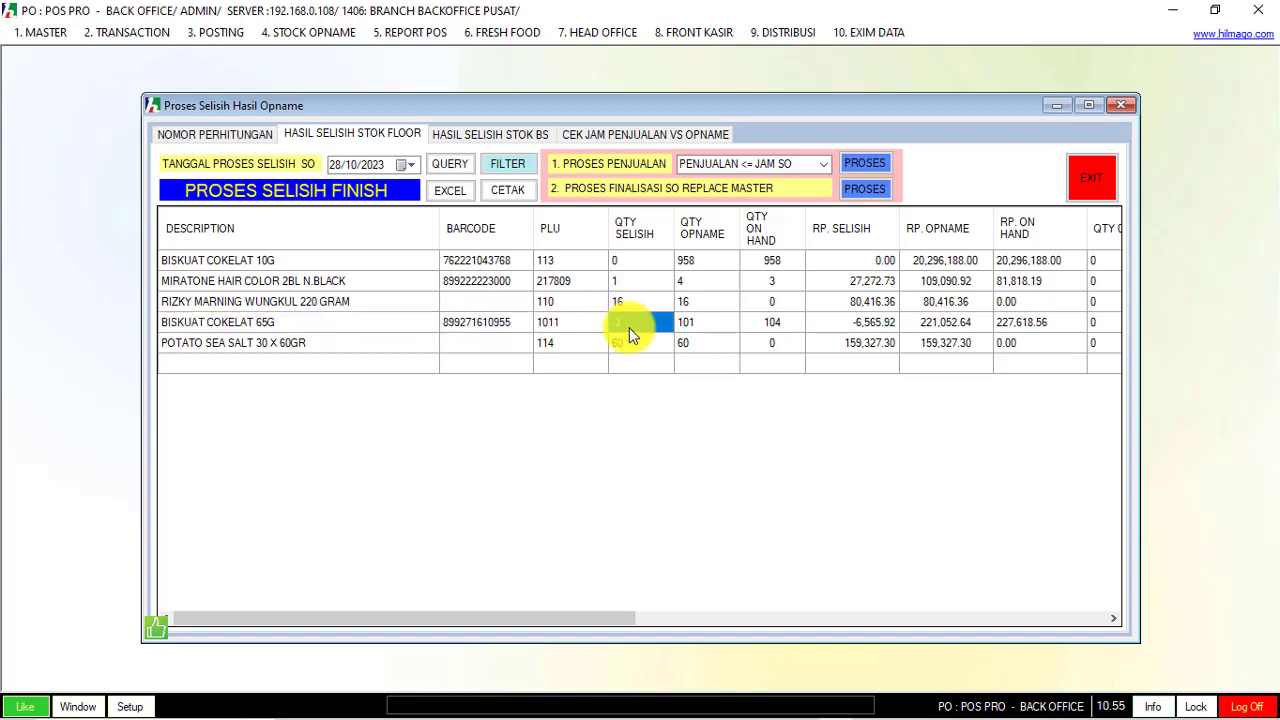
{"action": "left_click", "coordinate": [765, 328]}
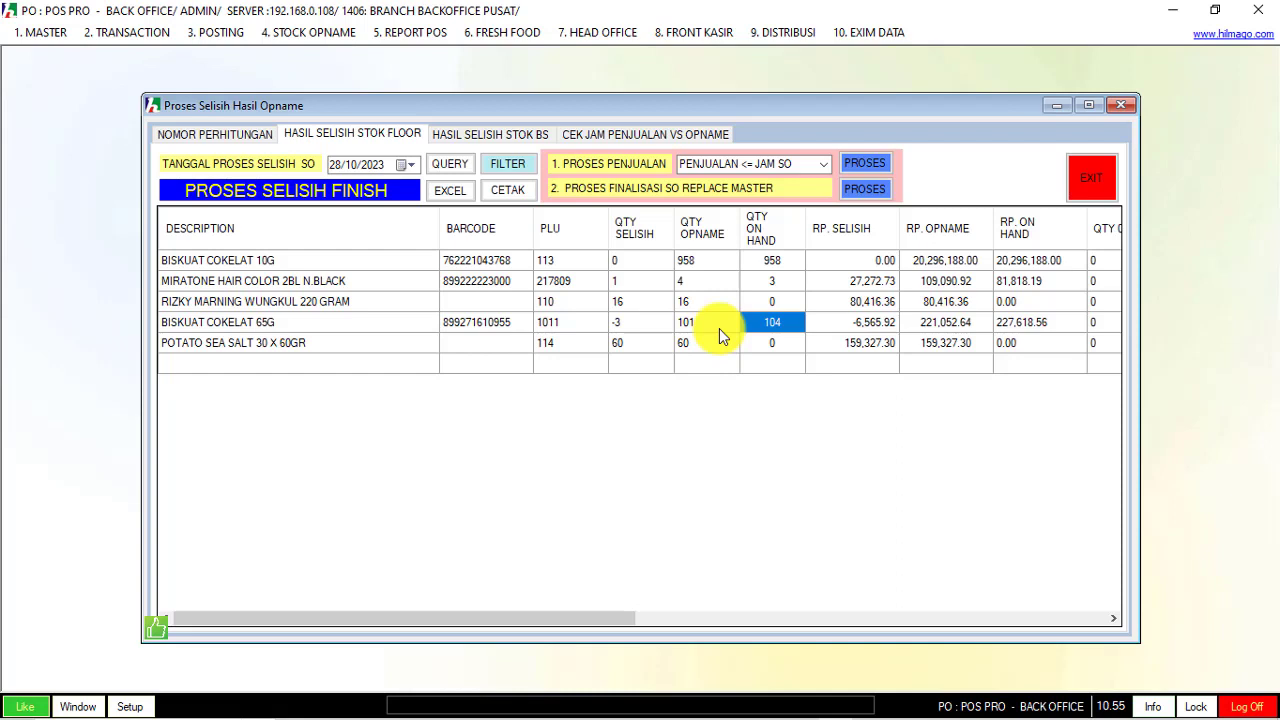
{"action": "left_click", "coordinate": [719, 328]}
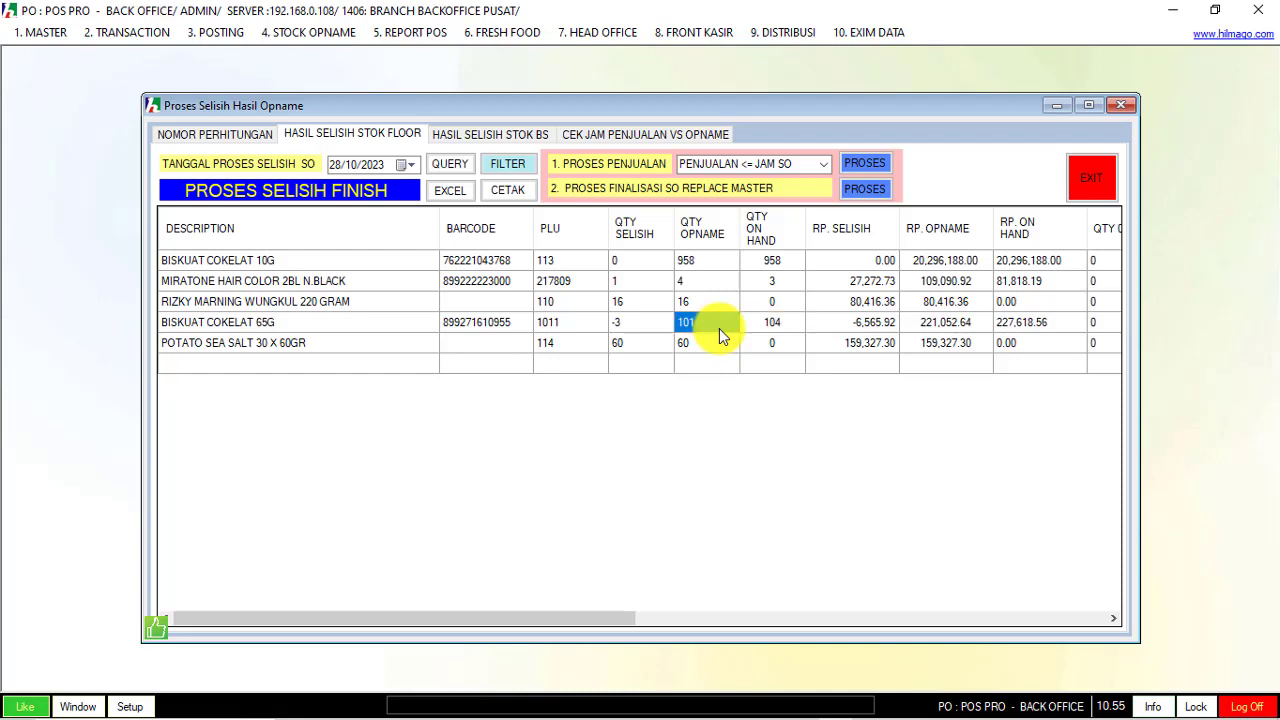
{"action": "left_click", "coordinate": [640, 322]}
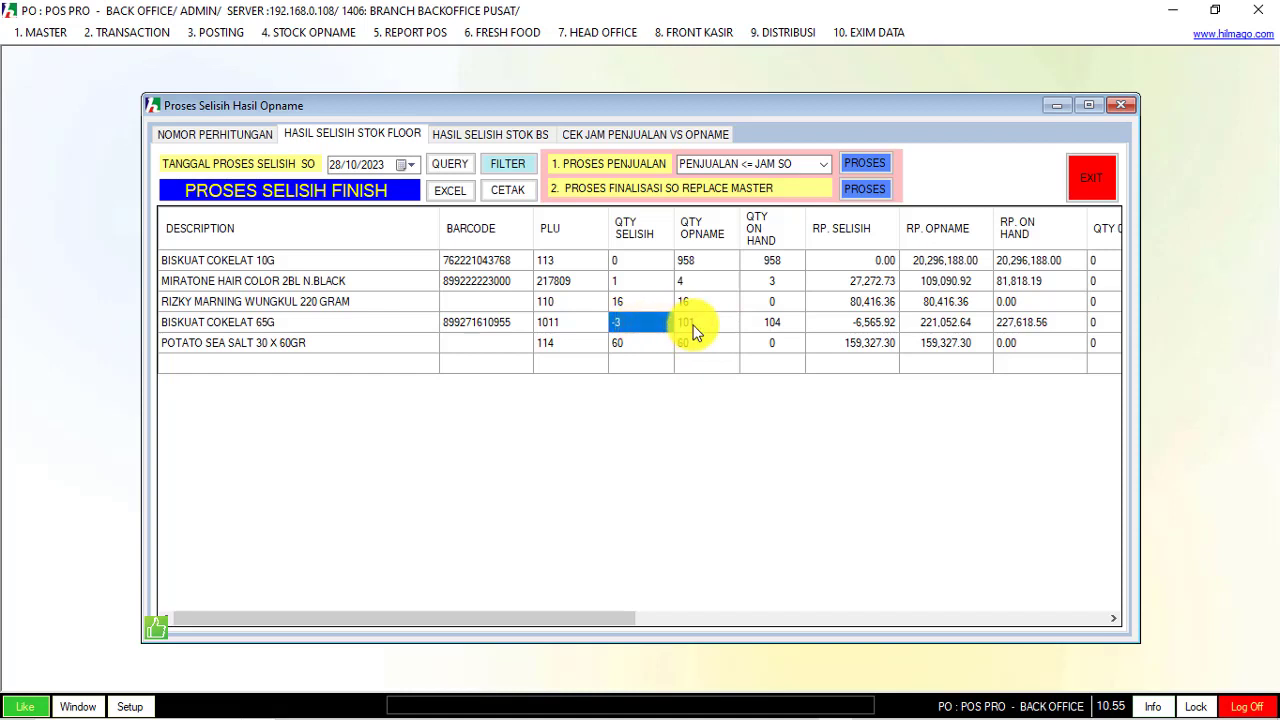
{"action": "left_click", "coordinate": [692, 330]}
{"action": "left_click", "coordinate": [620, 330]}
{"action": "left_click", "coordinate": [780, 346]}
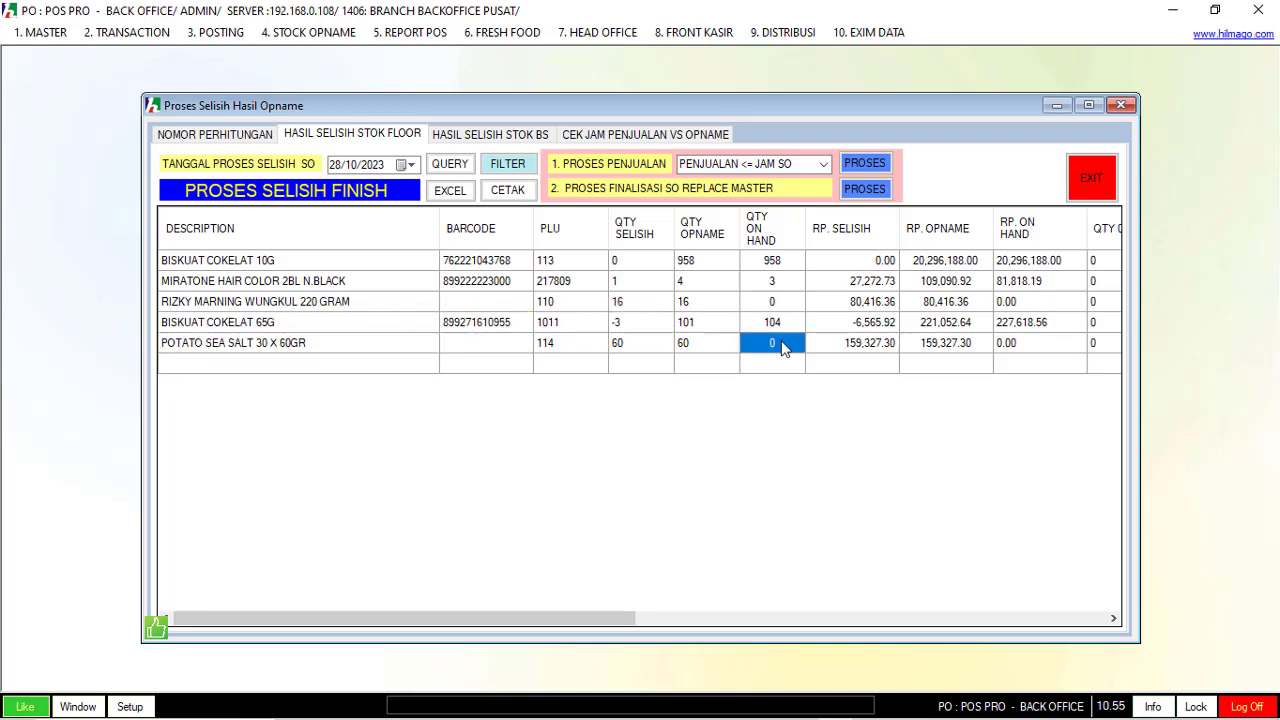
{"action": "left_click", "coordinate": [707, 346]}
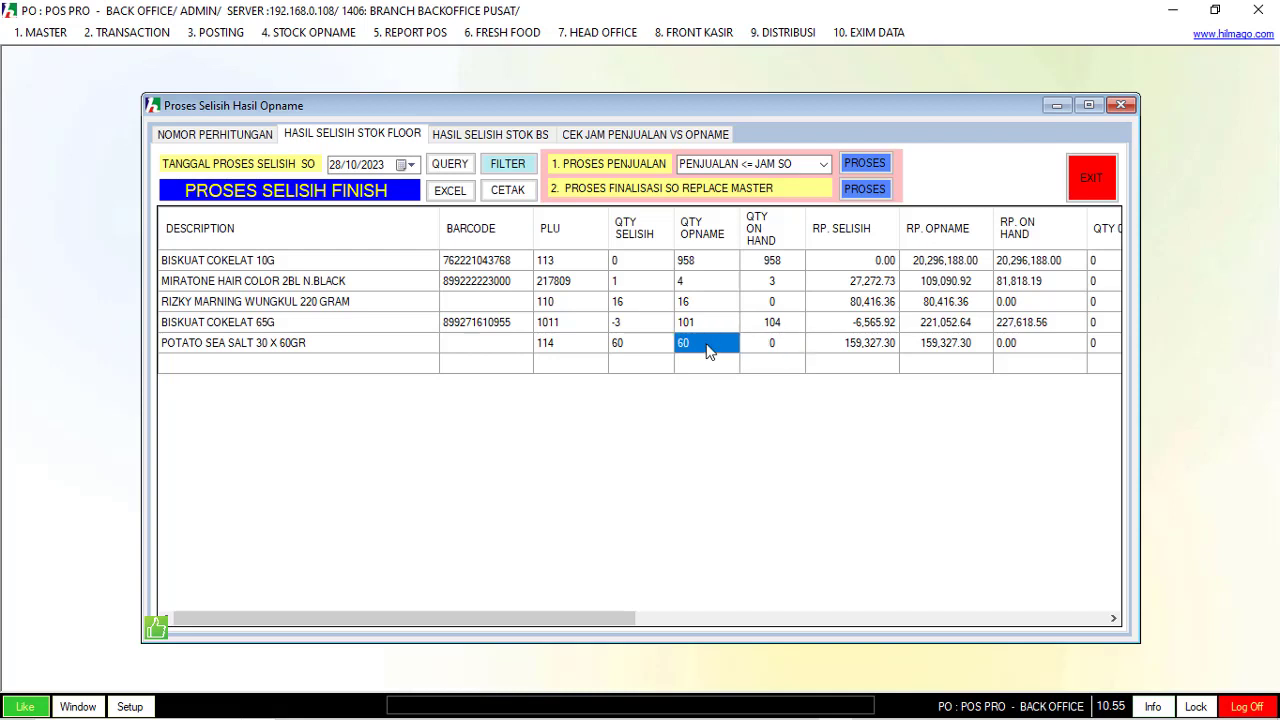
{"action": "left_click", "coordinate": [633, 350]}
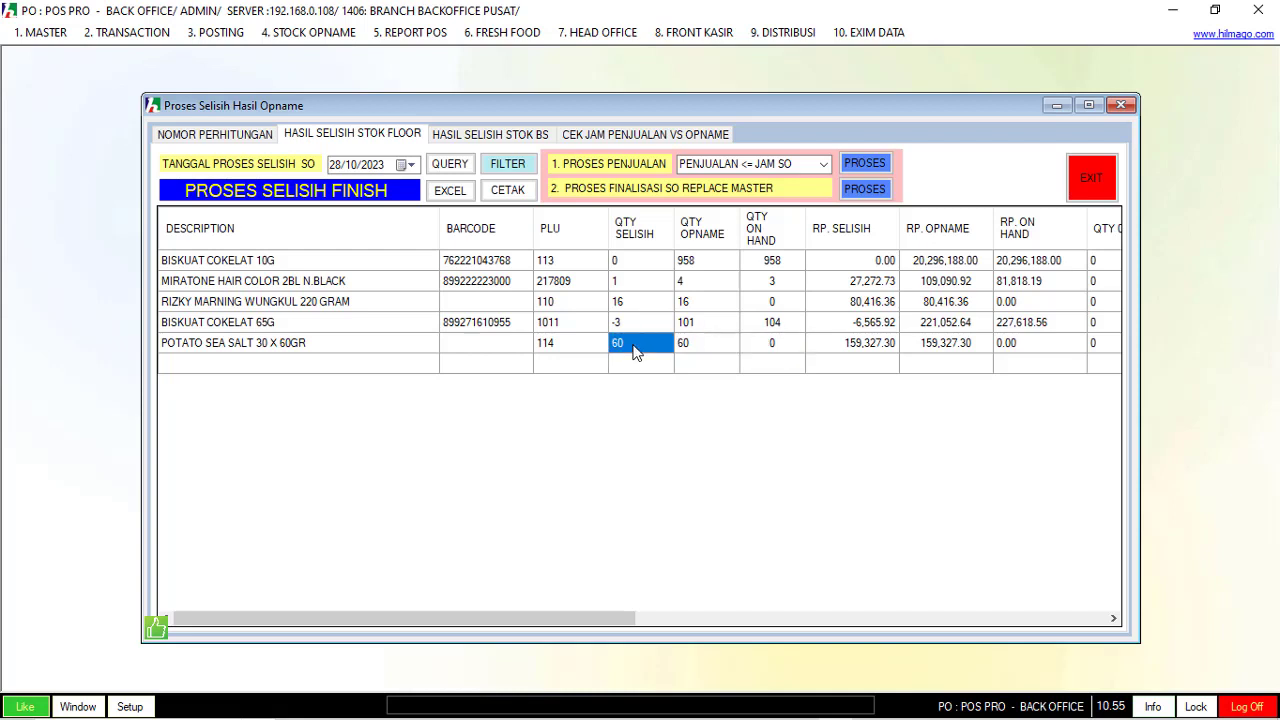
Step: Run PROSES PENJUALAN with the option PENJUALAN <= JAM SO and return to the HASIL SELISIH STOK FLOOR results
{"action": "left_click", "coordinate": [824, 165]}
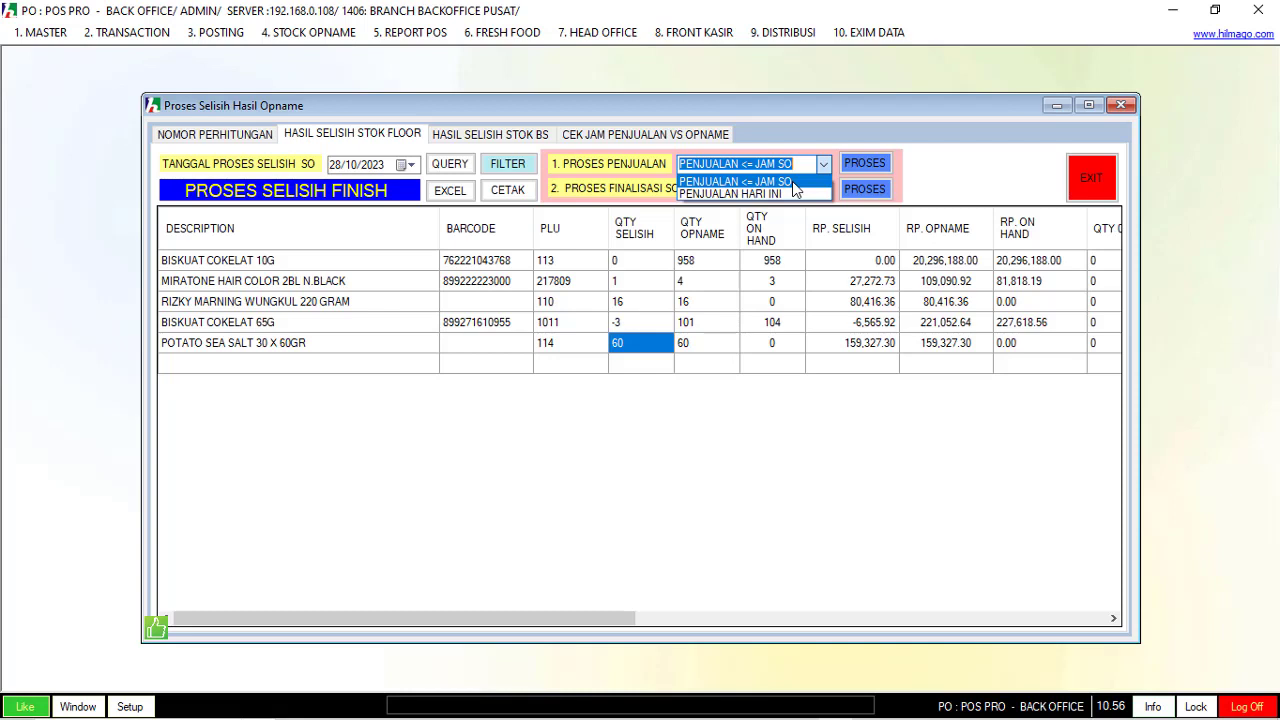
{"action": "left_click", "coordinate": [795, 182]}
{"action": "left_click", "coordinate": [864, 163]}
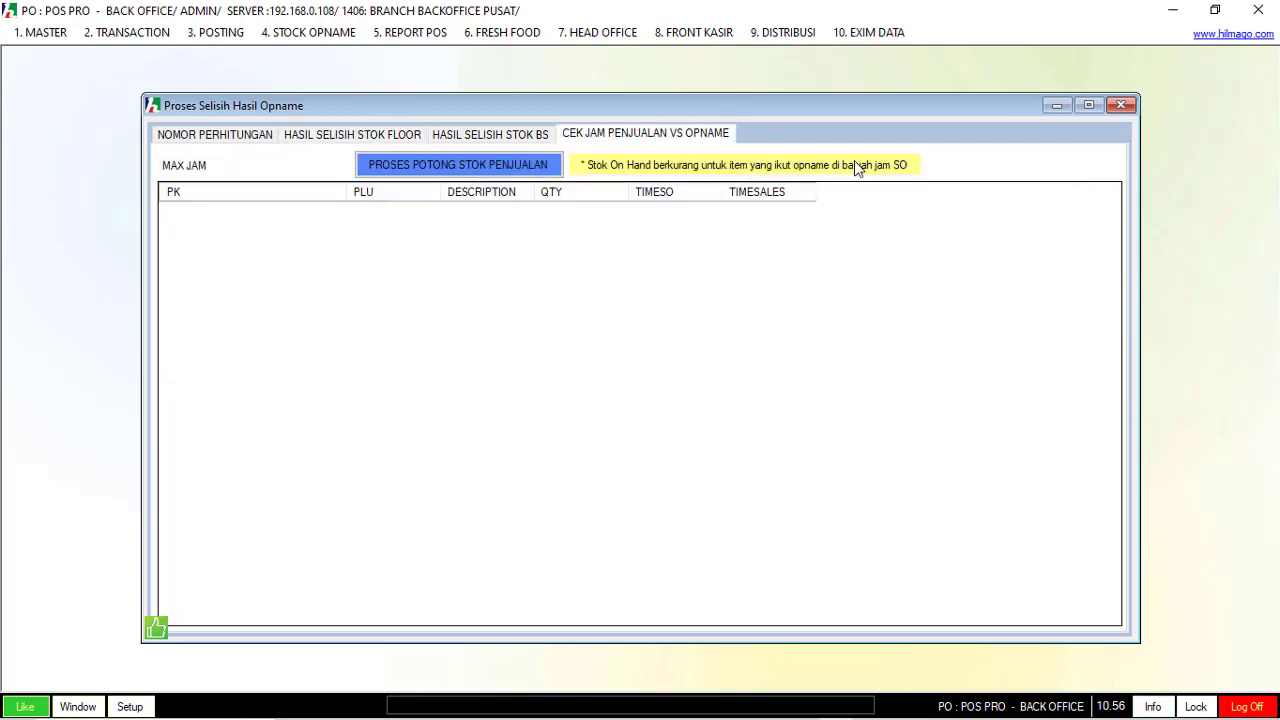
{"action": "left_click", "coordinate": [499, 137]}
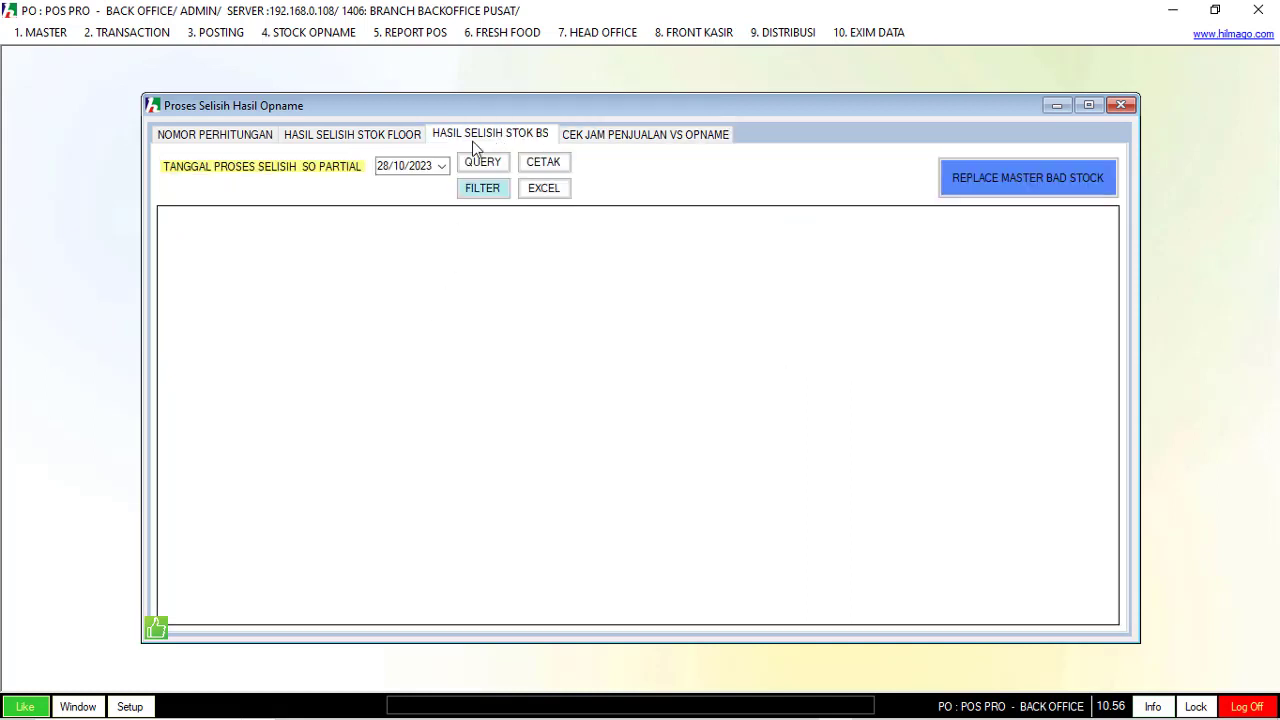
{"action": "left_click", "coordinate": [383, 138]}
Step: Review the sales options and the QTY OPNAME values of all items, and run PROSES FINALISASI SO REPLACE MASTER
{"action": "left_click", "coordinate": [790, 164]}
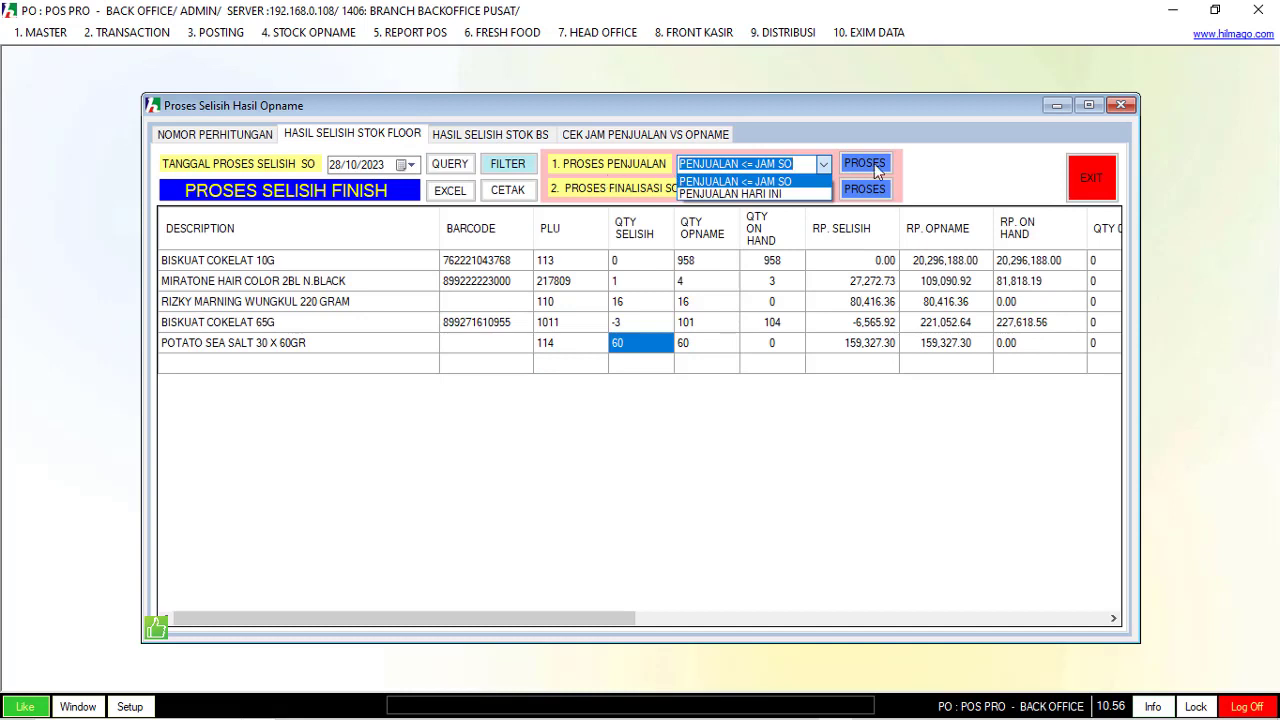
{"action": "left_click", "coordinate": [966, 150]}
{"action": "left_click_drag", "start_coordinate": [686, 260], "coordinate": [685, 342]}
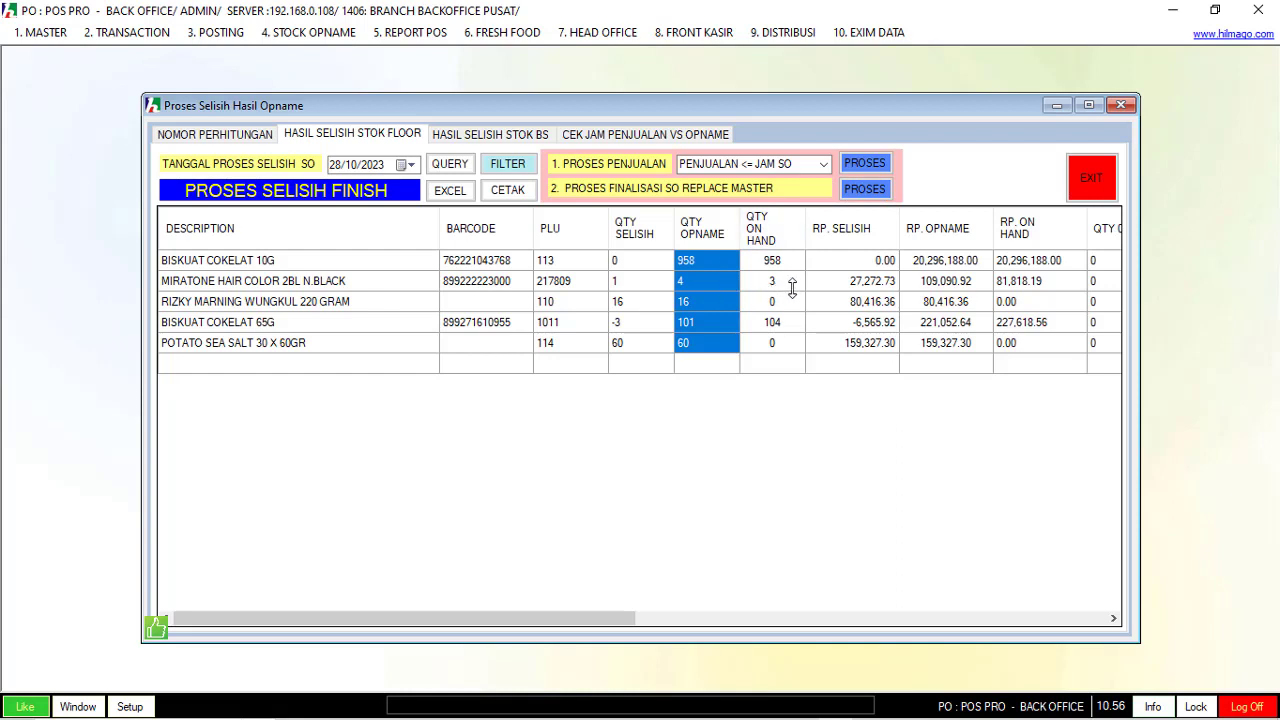
{"action": "left_click", "coordinate": [874, 196]}
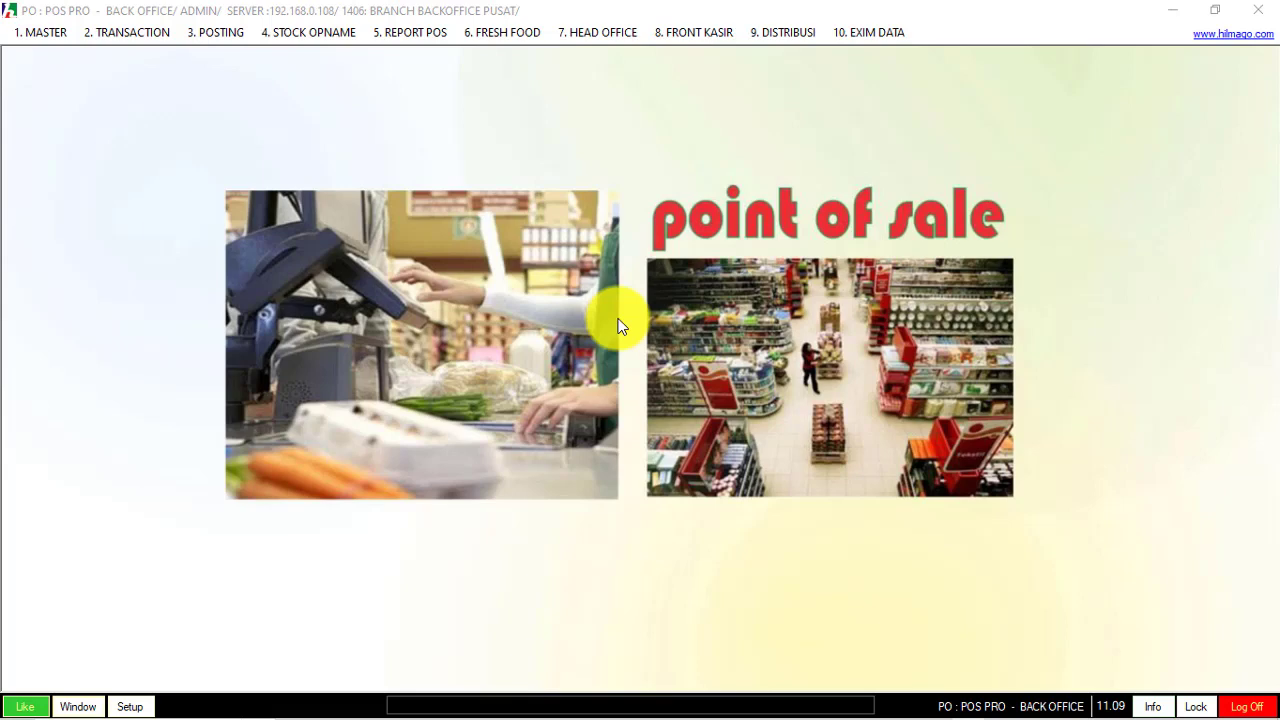
Step: Preview the Berita Acara Hasil Proses Hitung Stock Opname report filtered by Tanggal Awal SO and Tanggal Akhir SO, both 28/10/2023
{"action": "left_click", "coordinate": [289, 37]}
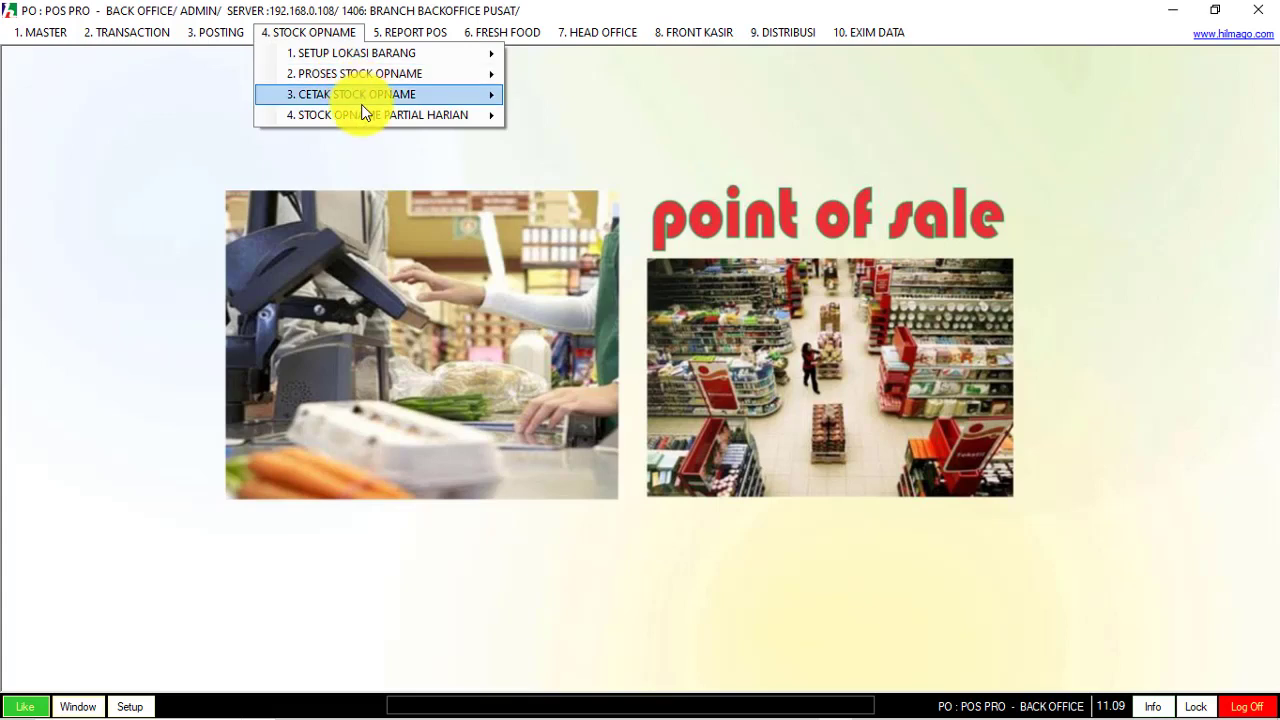
{"action": "mouse_move", "coordinate": [370, 116]}
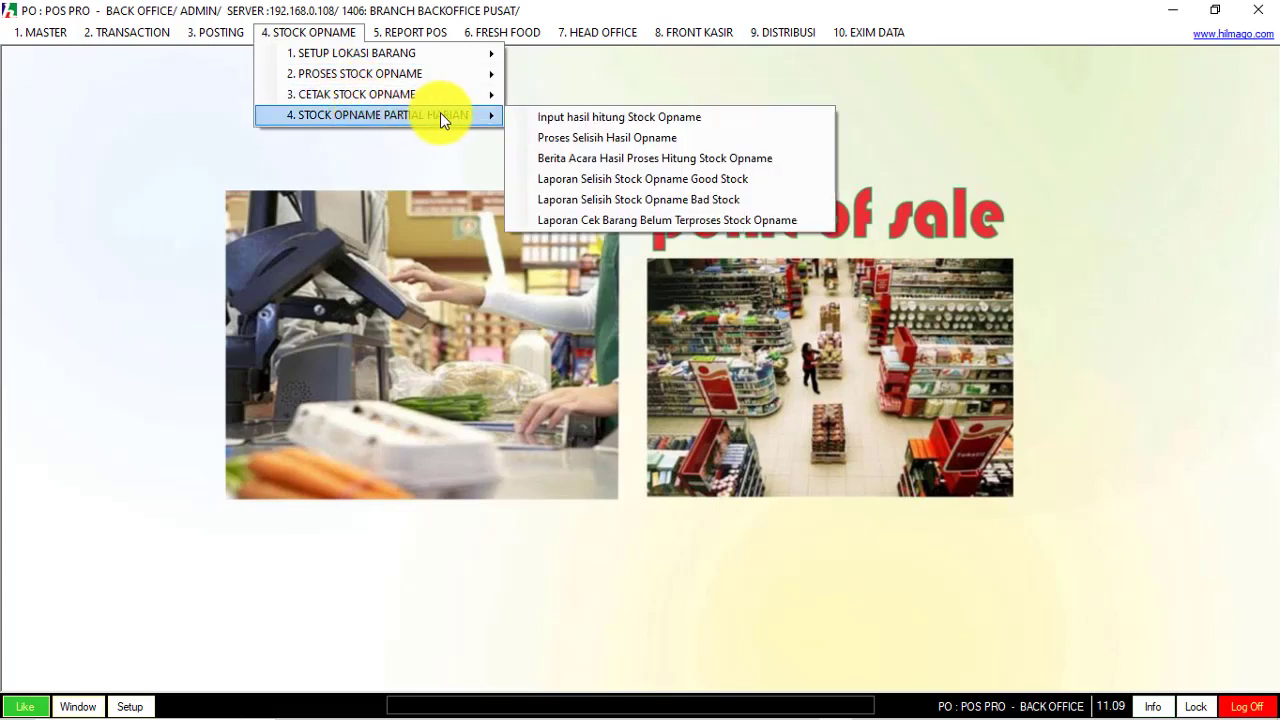
{"action": "left_click", "coordinate": [586, 158]}
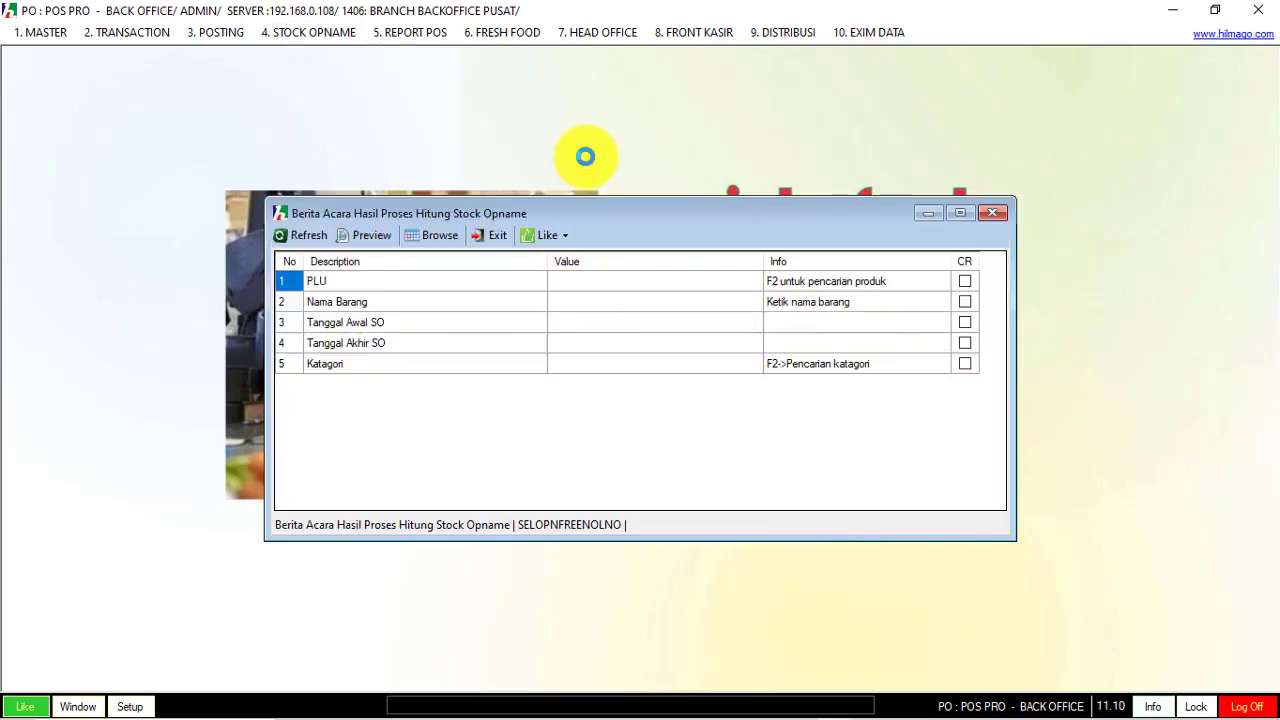
{"action": "left_click", "coordinate": [601, 323]}
{"action": "left_click", "coordinate": [598, 343]}
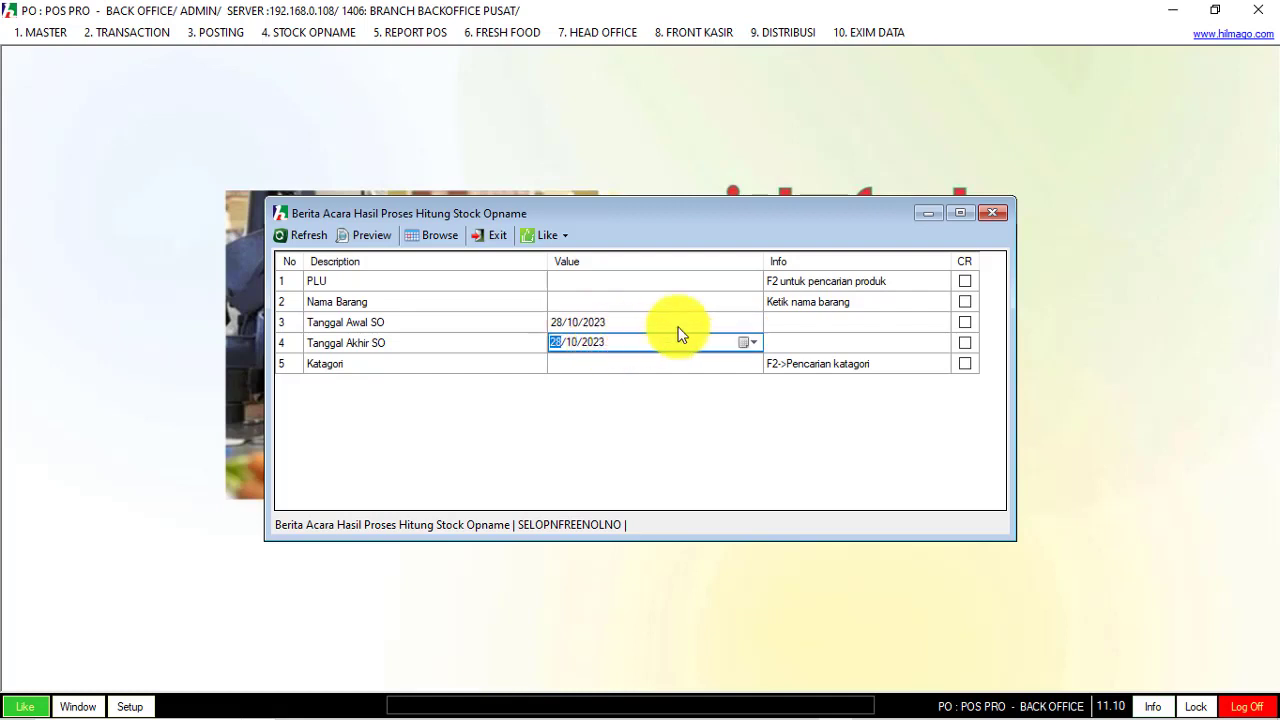
{"action": "left_click", "coordinate": [966, 321]}
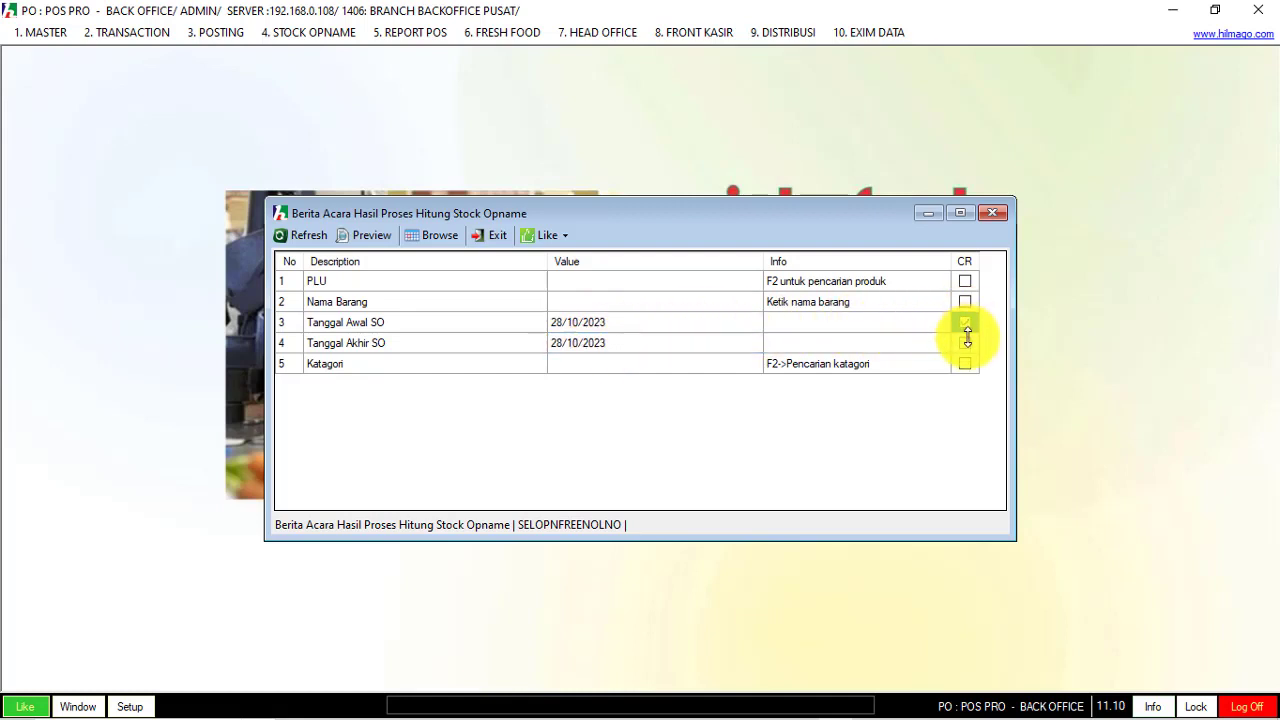
{"action": "left_click", "coordinate": [965, 343]}
{"action": "left_click", "coordinate": [825, 323]}
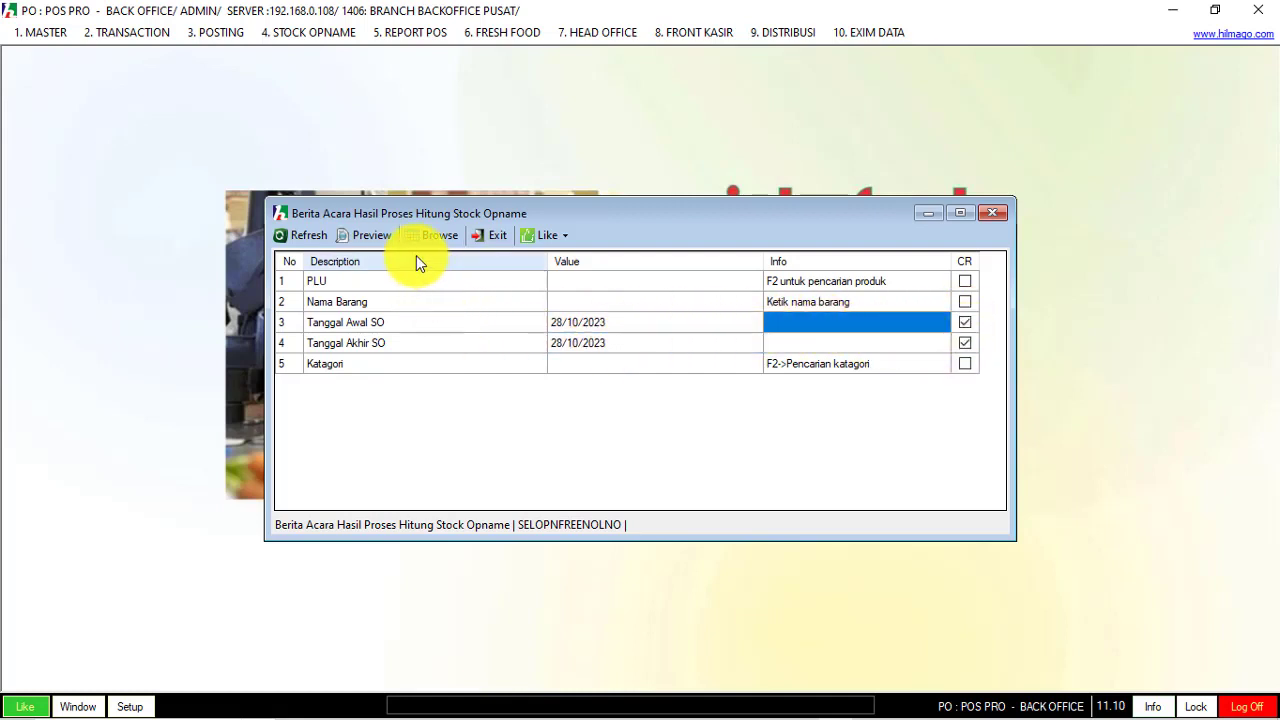
{"action": "left_click", "coordinate": [368, 236]}
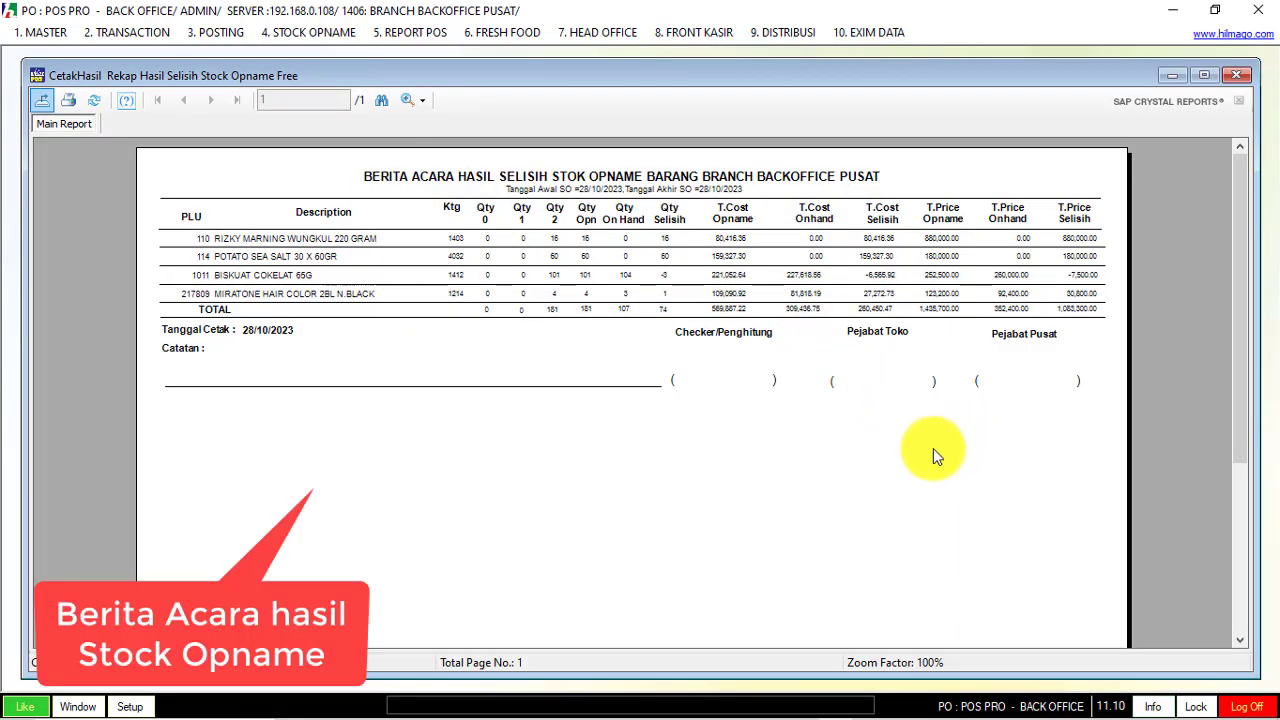
Step: Examine the Qty Selisih of BISKUAT COKELAT 65G, the Qty Selisih total, and the T.Cost Opname, Onhand and Selisih totals
{"action": "left_click", "coordinate": [665, 311]}
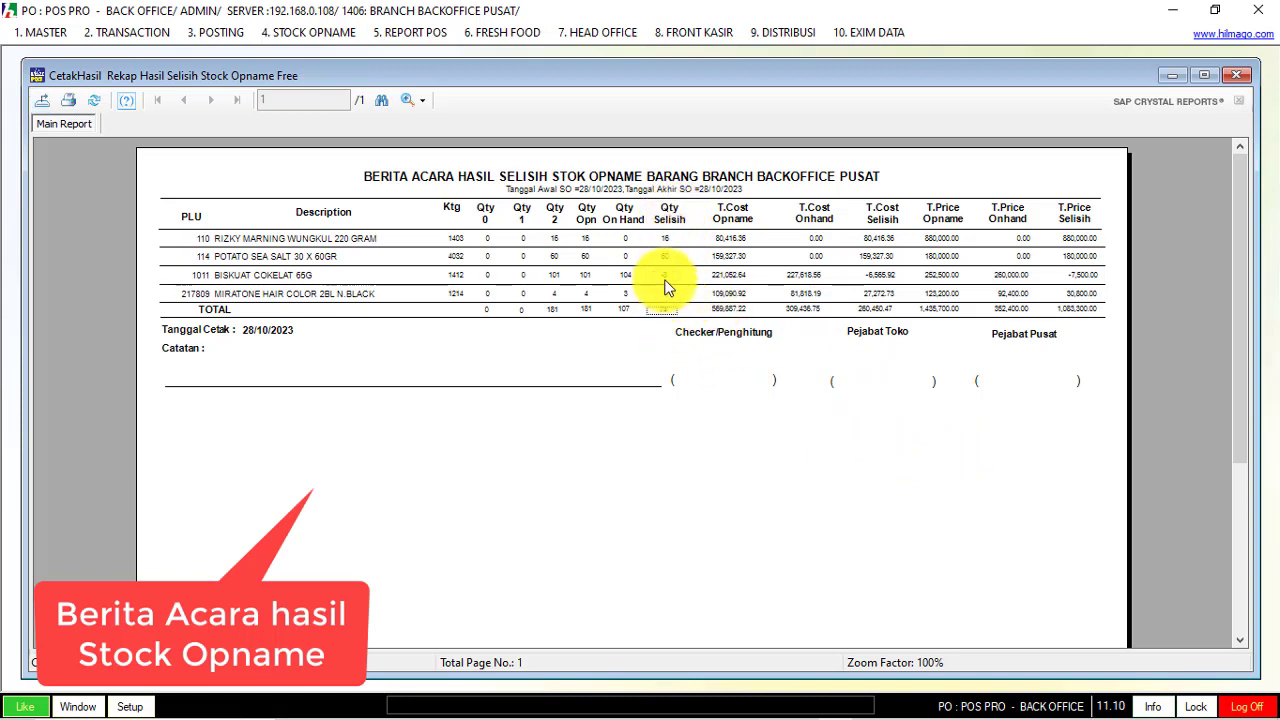
{"action": "left_click", "coordinate": [665, 279]}
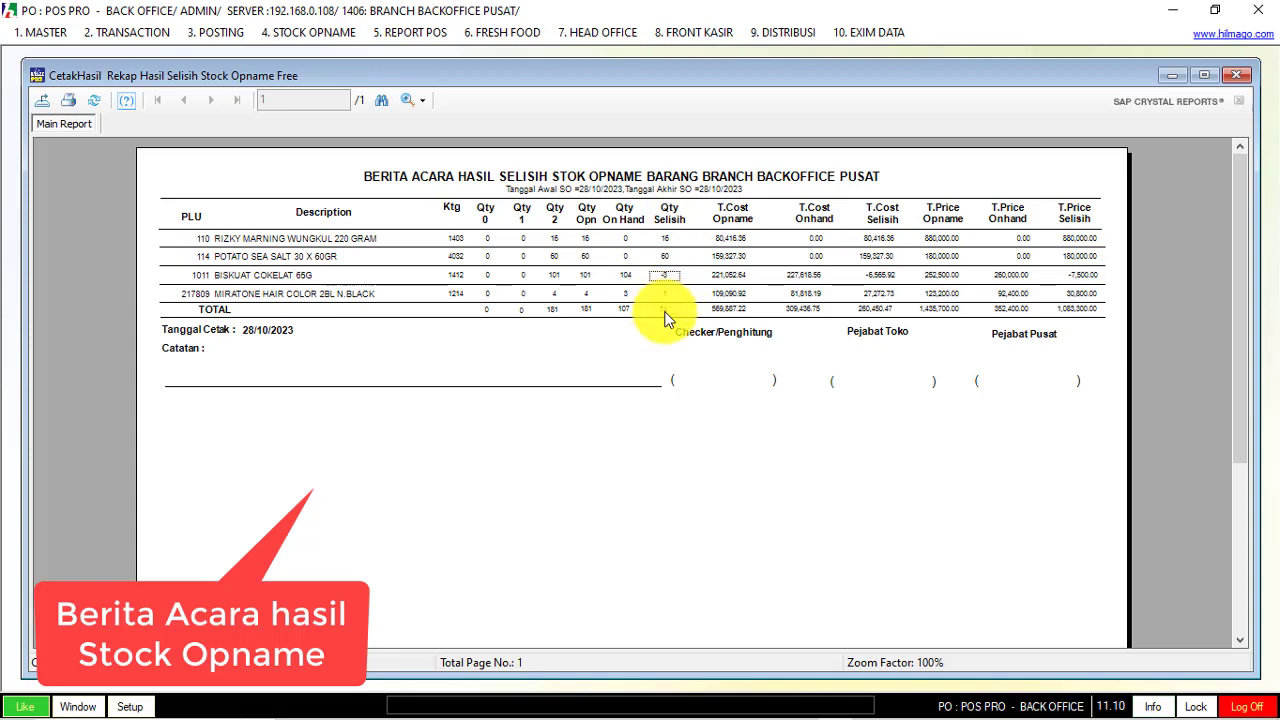
{"action": "left_click", "coordinate": [666, 312]}
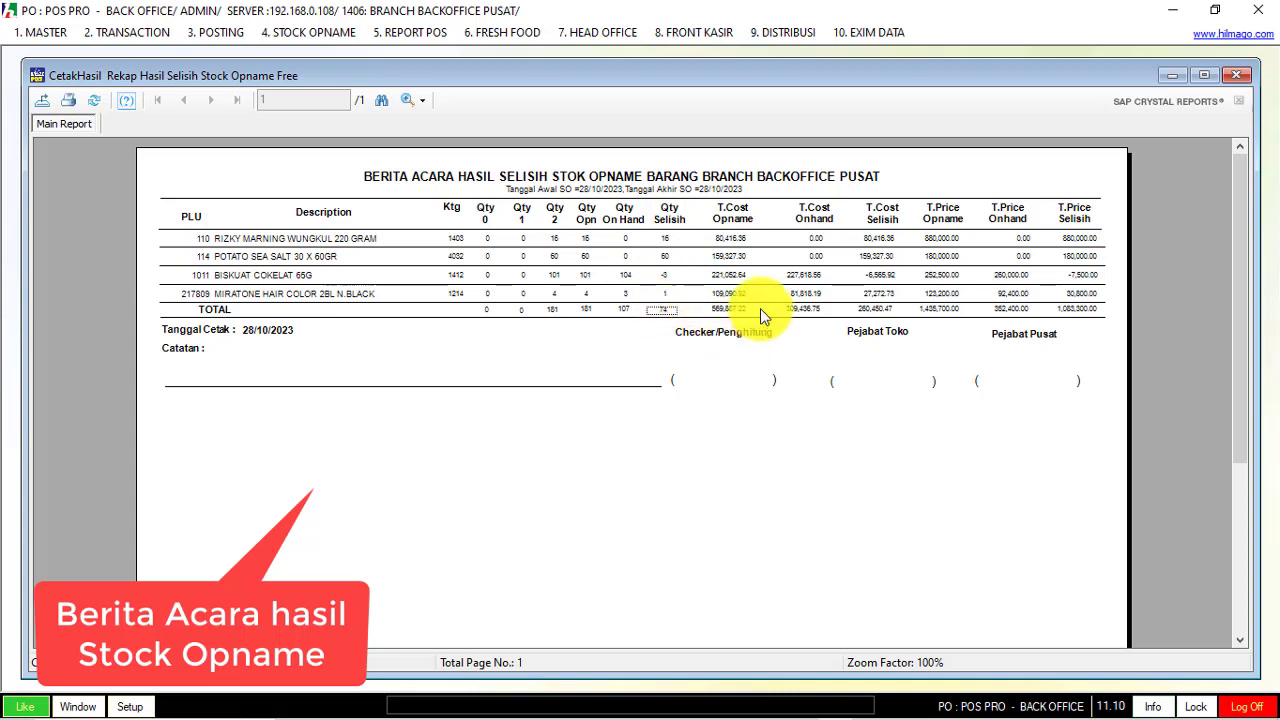
{"action": "left_click", "coordinate": [743, 217]}
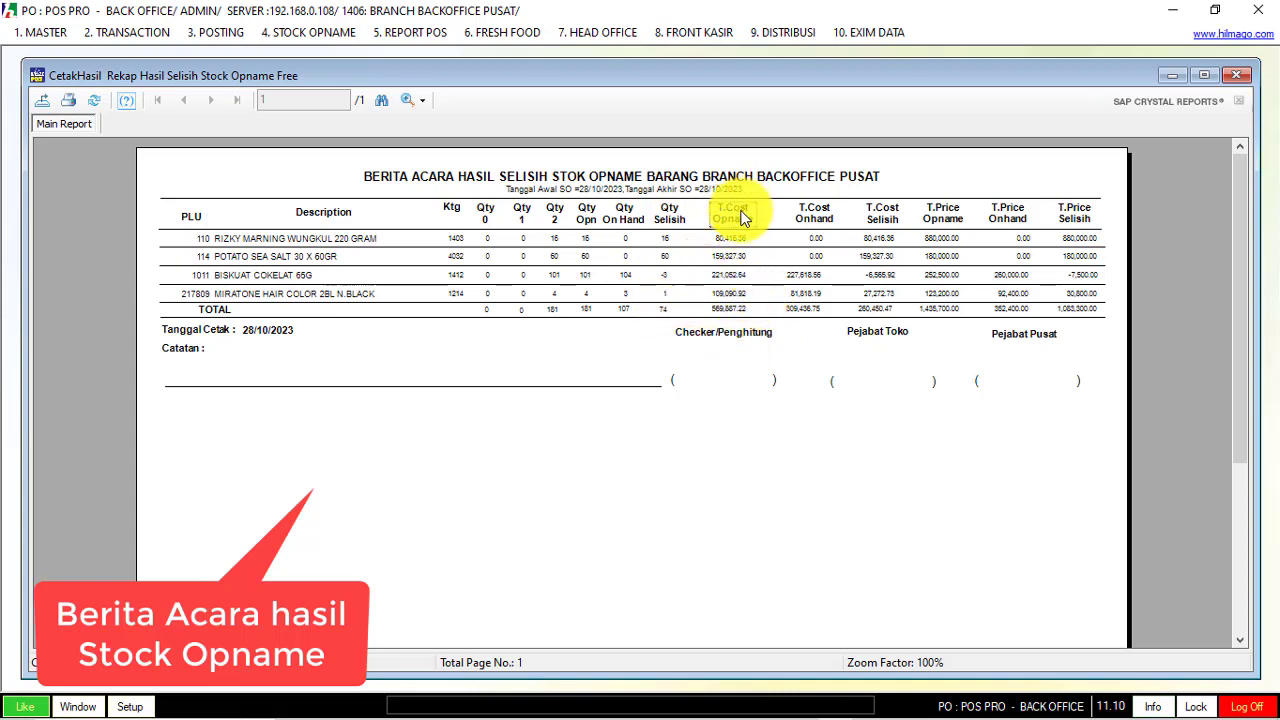
{"action": "left_click", "coordinate": [730, 311]}
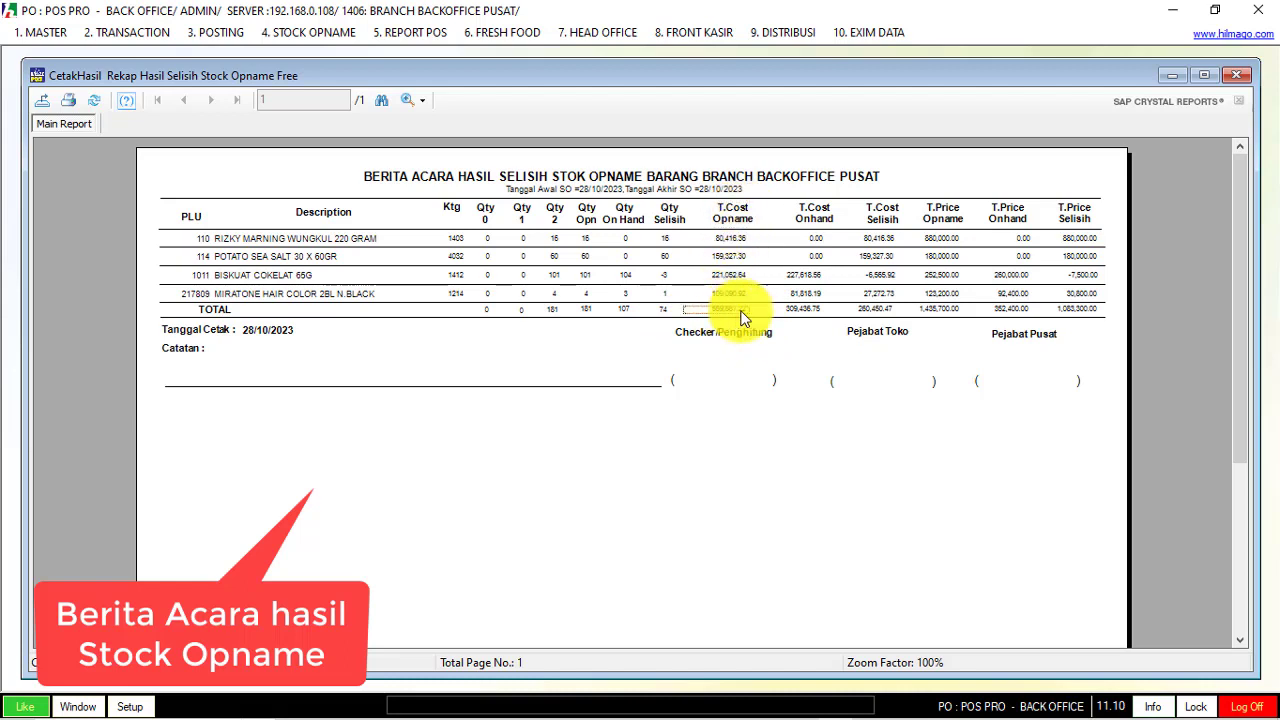
{"action": "left_click", "coordinate": [817, 227]}
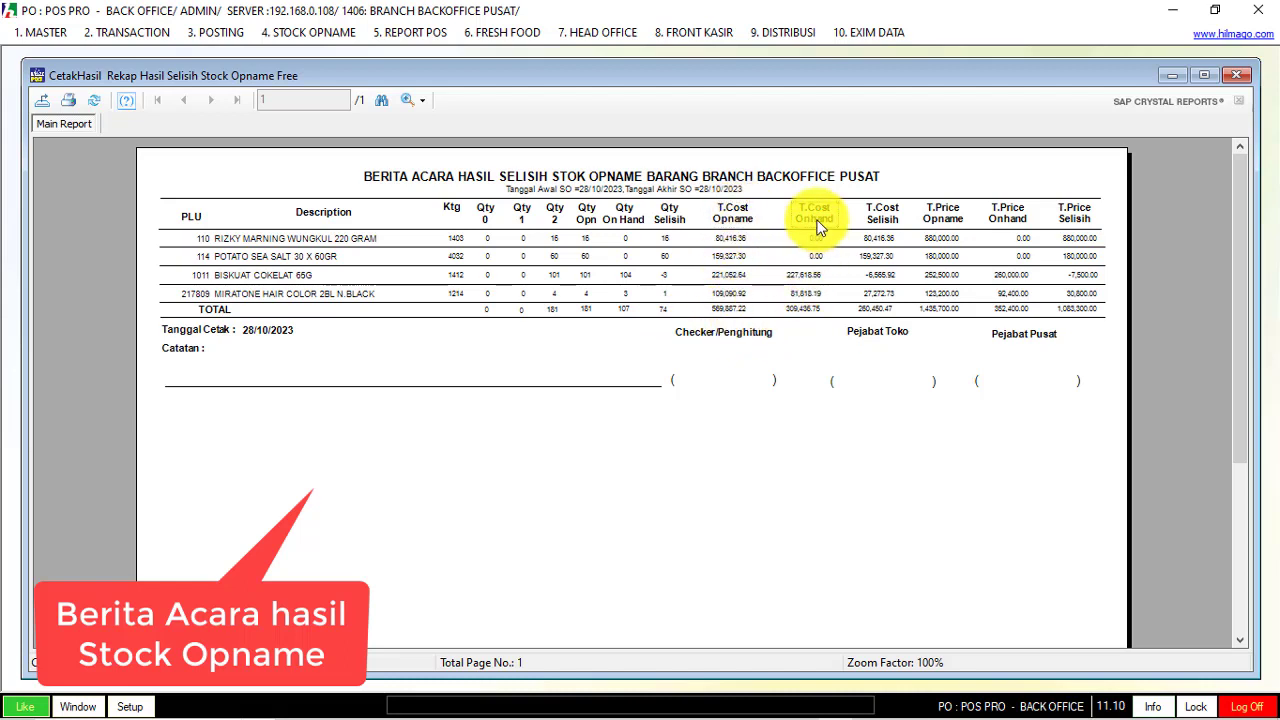
{"action": "left_click", "coordinate": [808, 312]}
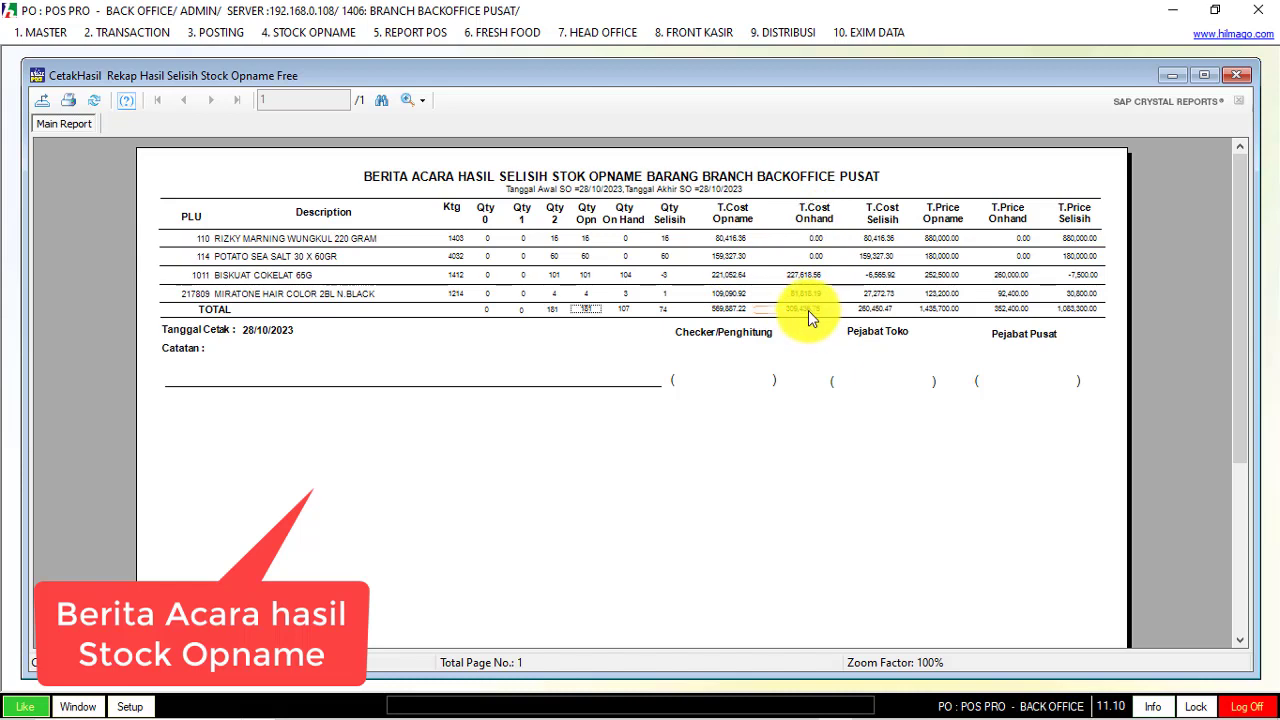
{"action": "left_click", "coordinate": [878, 220]}
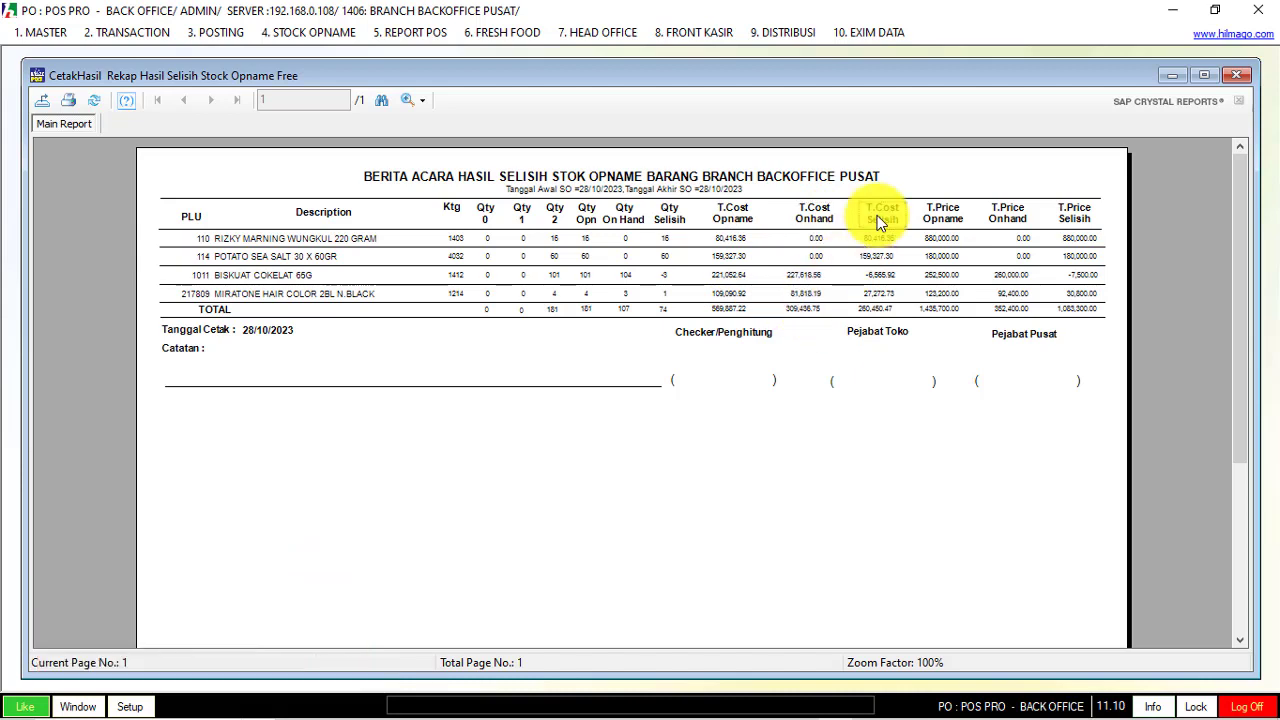
{"action": "left_click", "coordinate": [876, 311]}
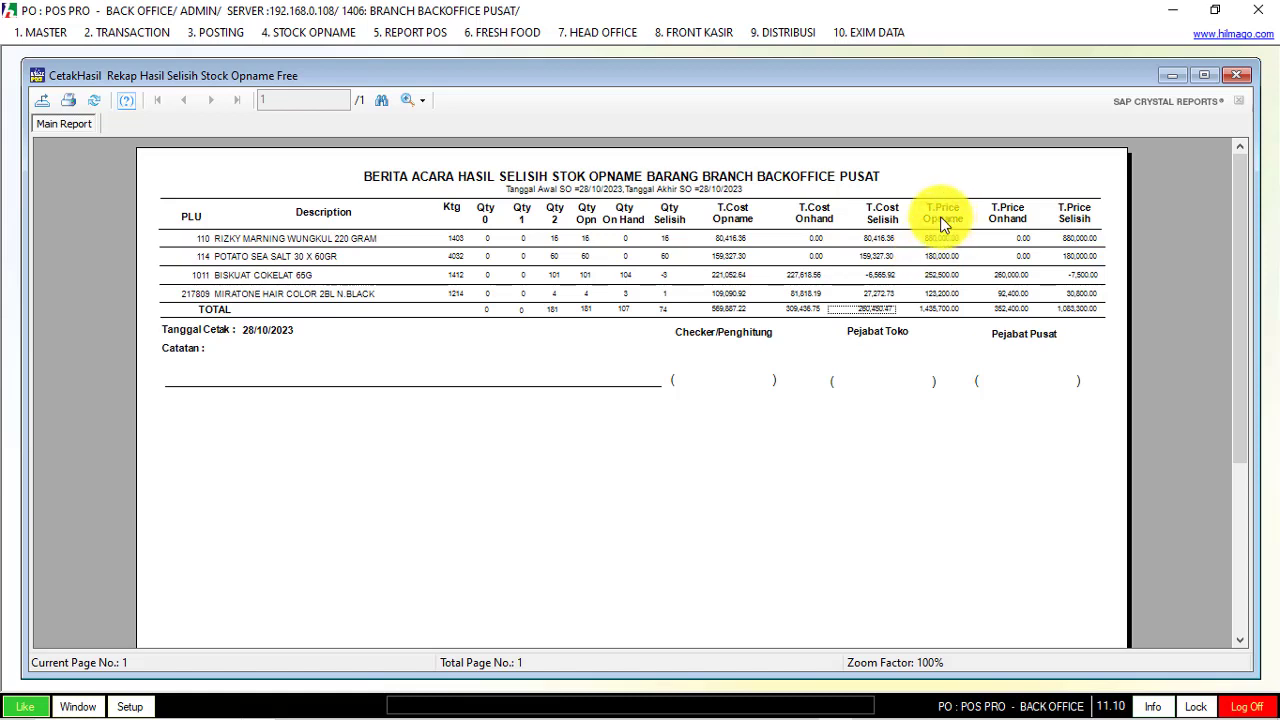
Step: Examine the T.Price Opname, Onhand and Selisih totals and the Checker/Penghitung, Pejabat Toko and Pejabat Pusat signature fields
{"action": "left_click", "coordinate": [943, 308]}
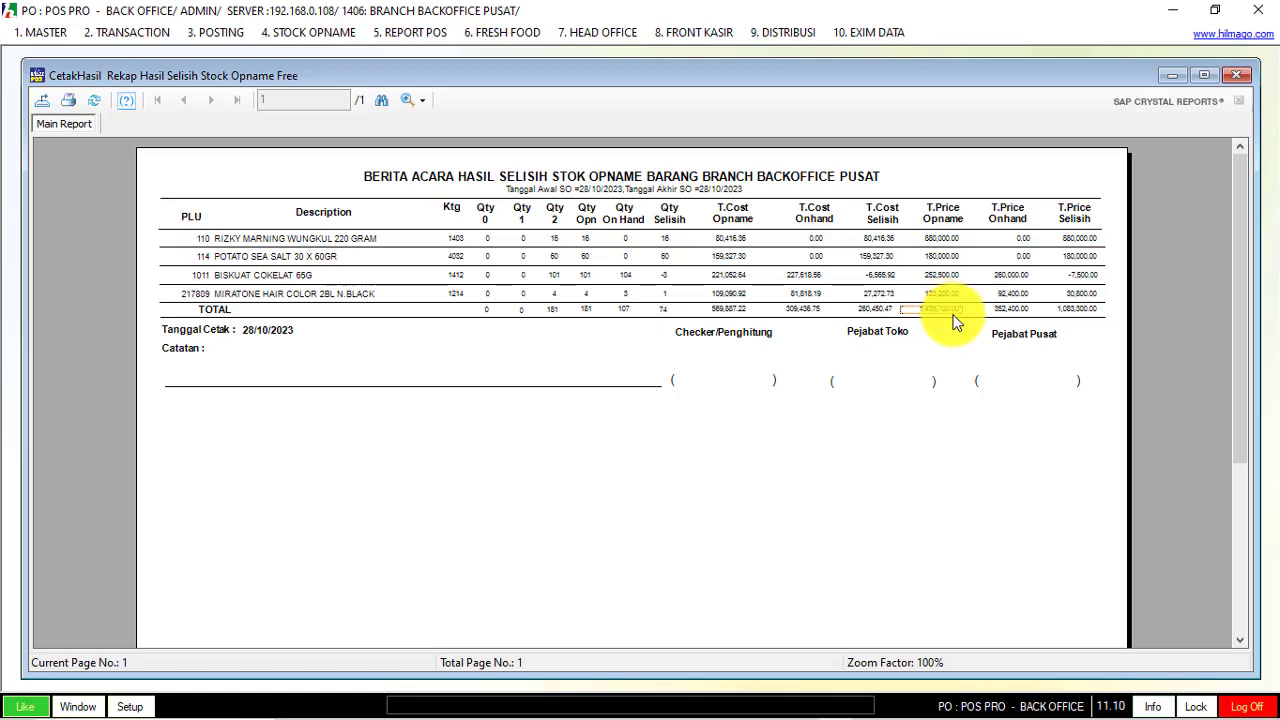
{"action": "left_click", "coordinate": [1008, 218]}
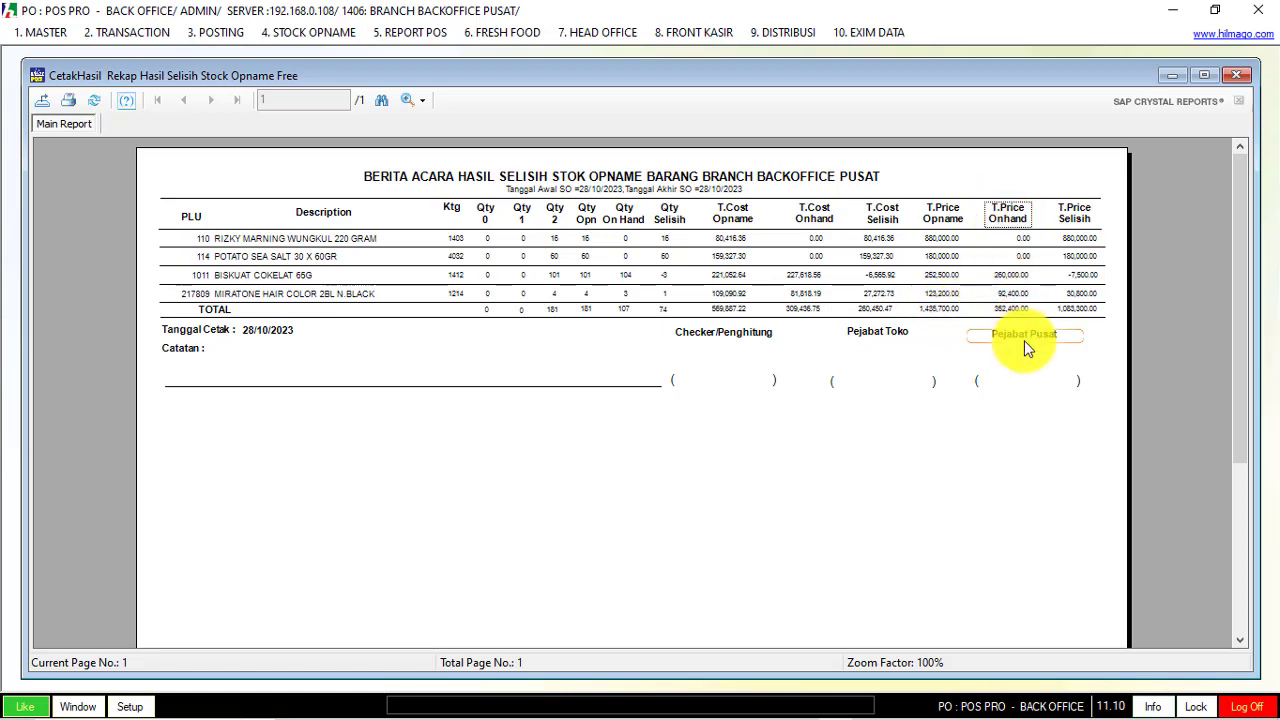
{"action": "left_click", "coordinate": [1014, 310]}
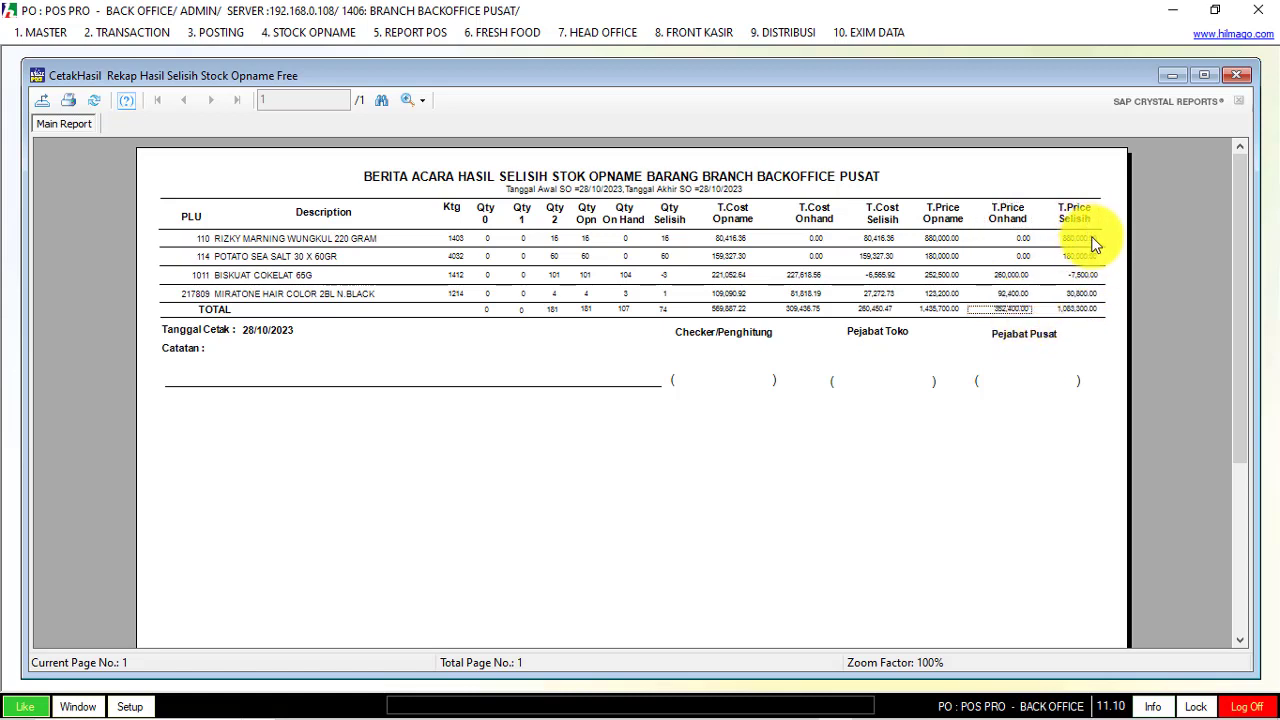
{"action": "left_click", "coordinate": [1088, 307]}
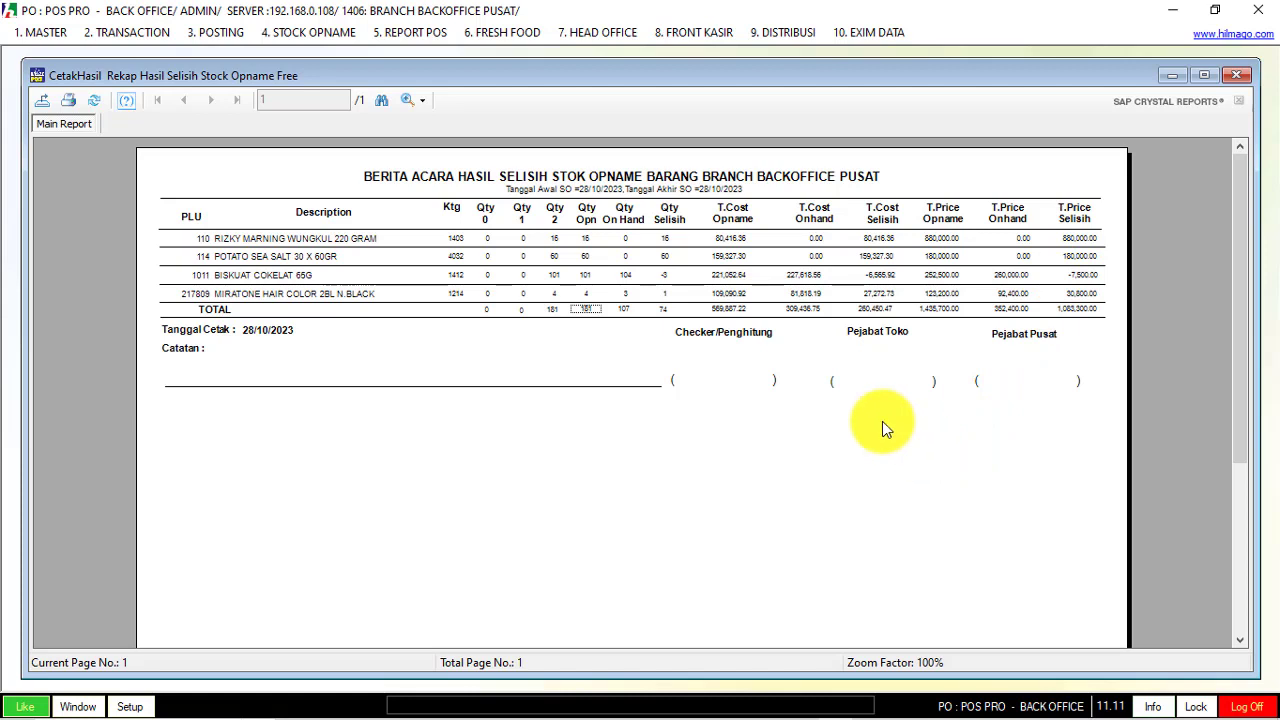
{"action": "left_click", "coordinate": [732, 340]}
{"action": "left_click", "coordinate": [875, 338]}
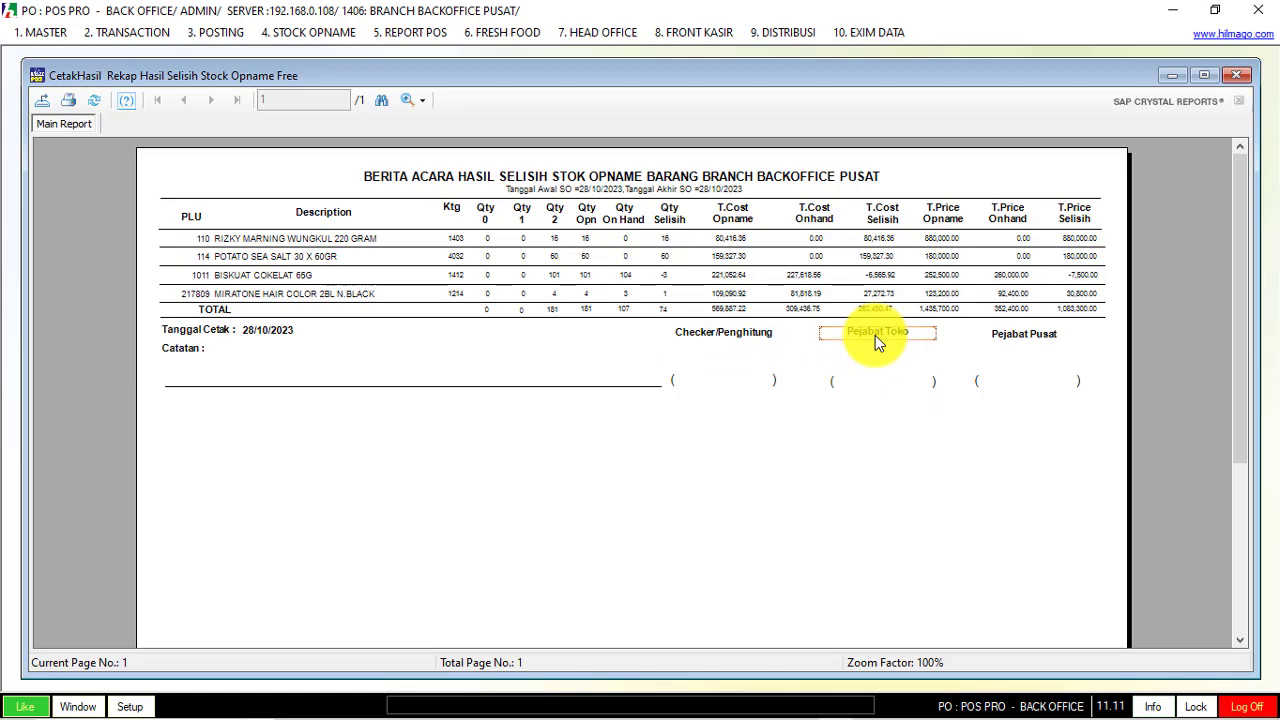
{"action": "left_click", "coordinate": [1020, 338]}
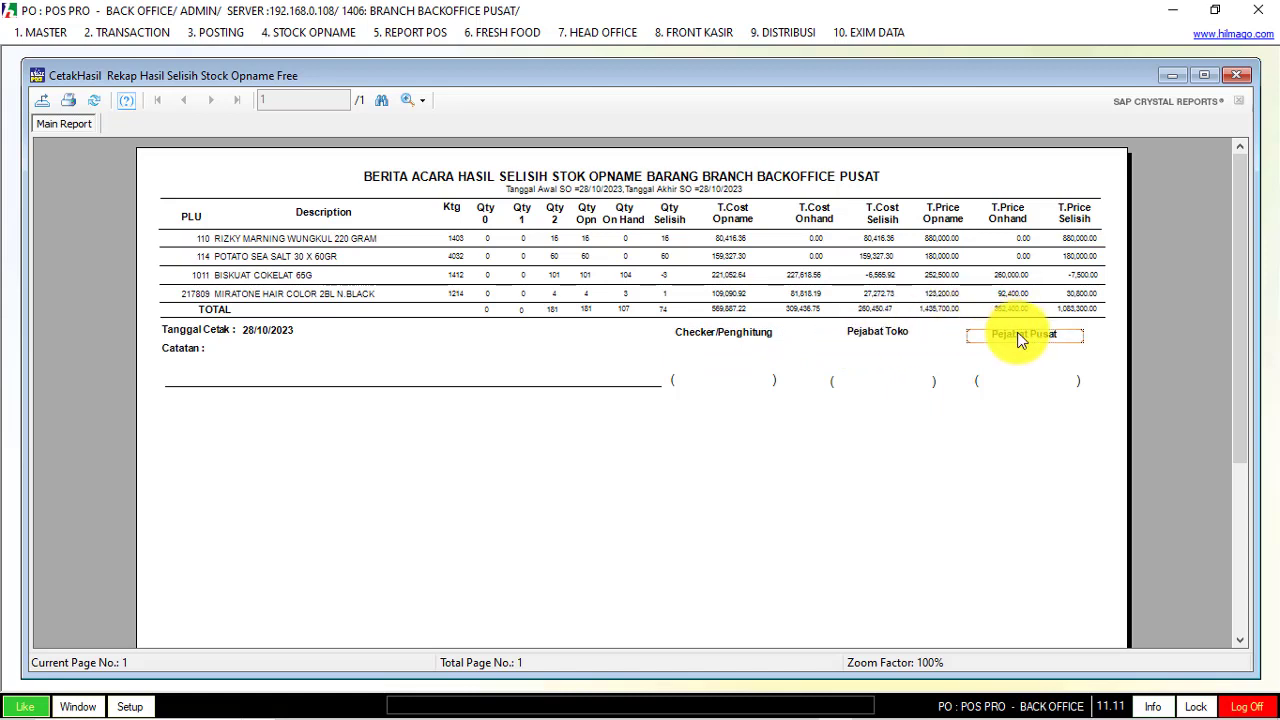